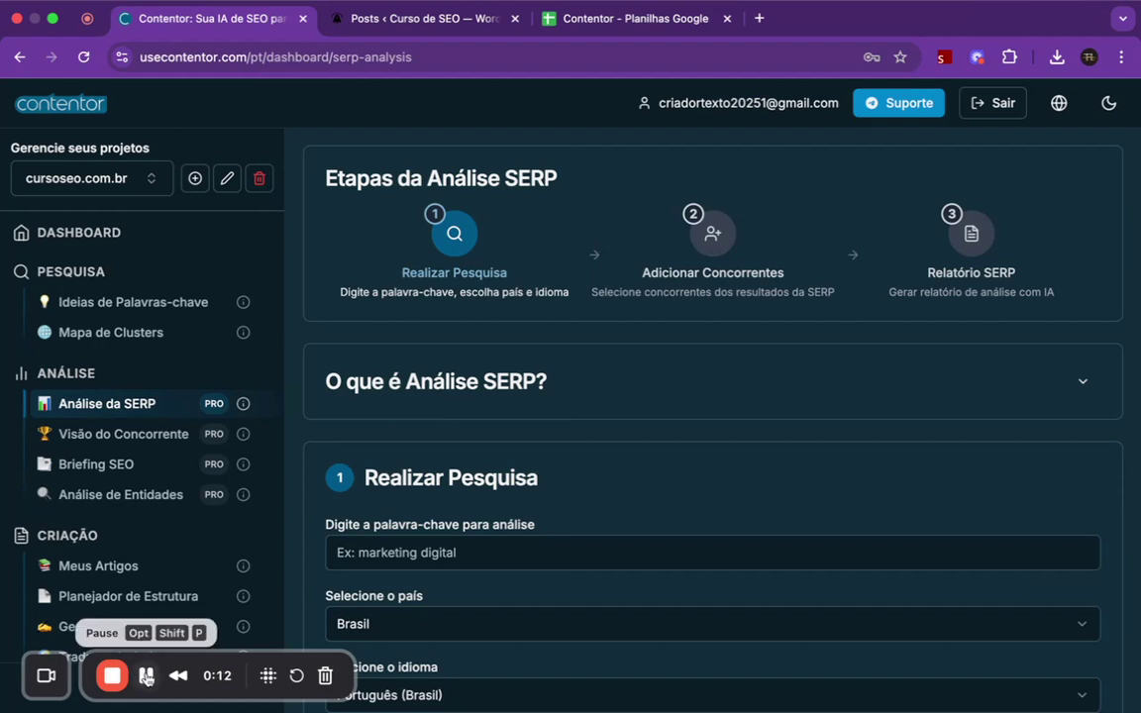
- Look over the analysis, content creation and optimization tools in the side menu and the SERP analysis search form
scroll(625, 388, down, 3)
scroll(625, 388, up, 2)
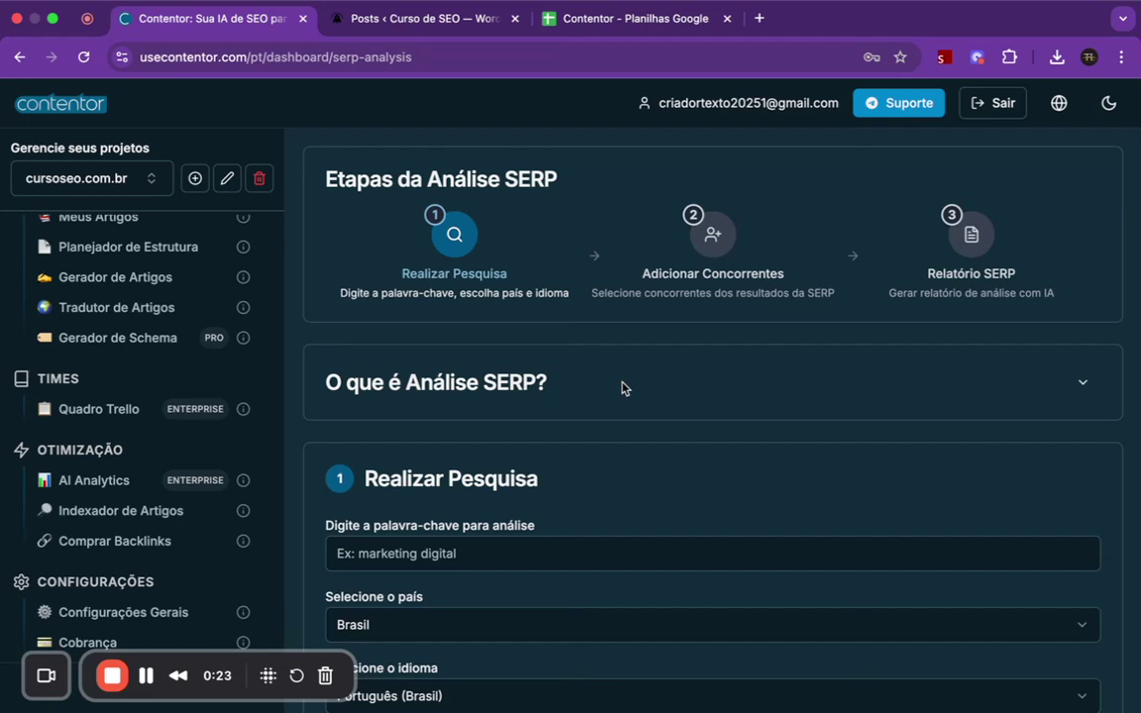
scroll(138, 416, up, 5)
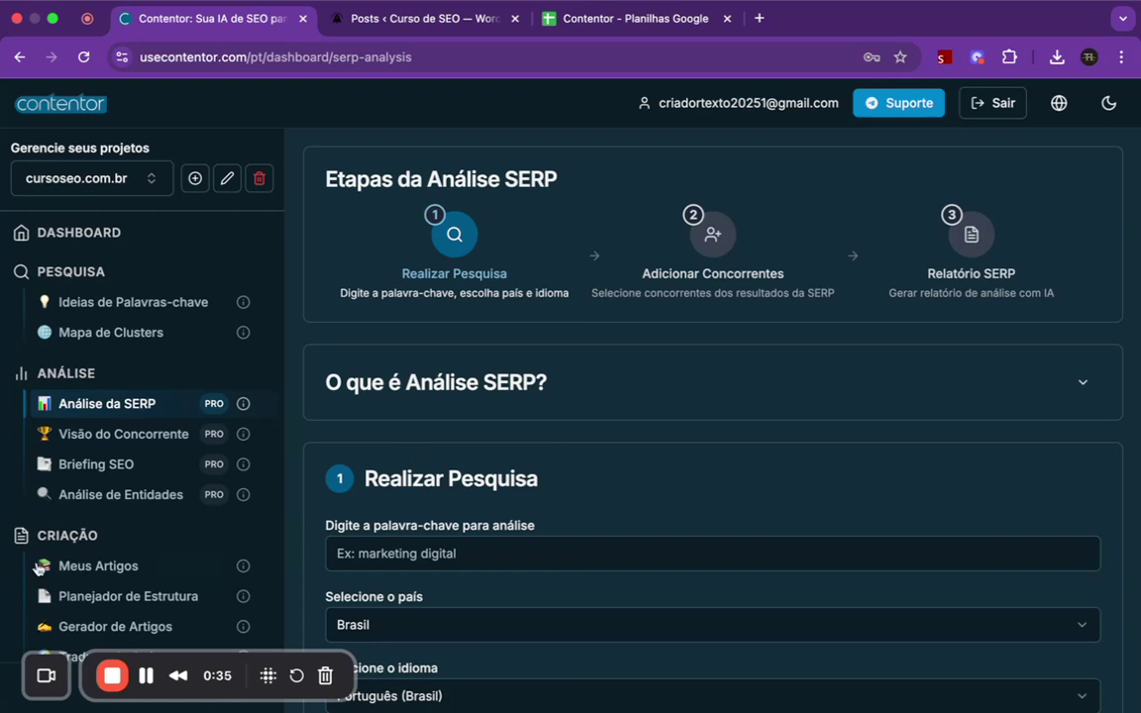
scroll(90, 493, down, 3)
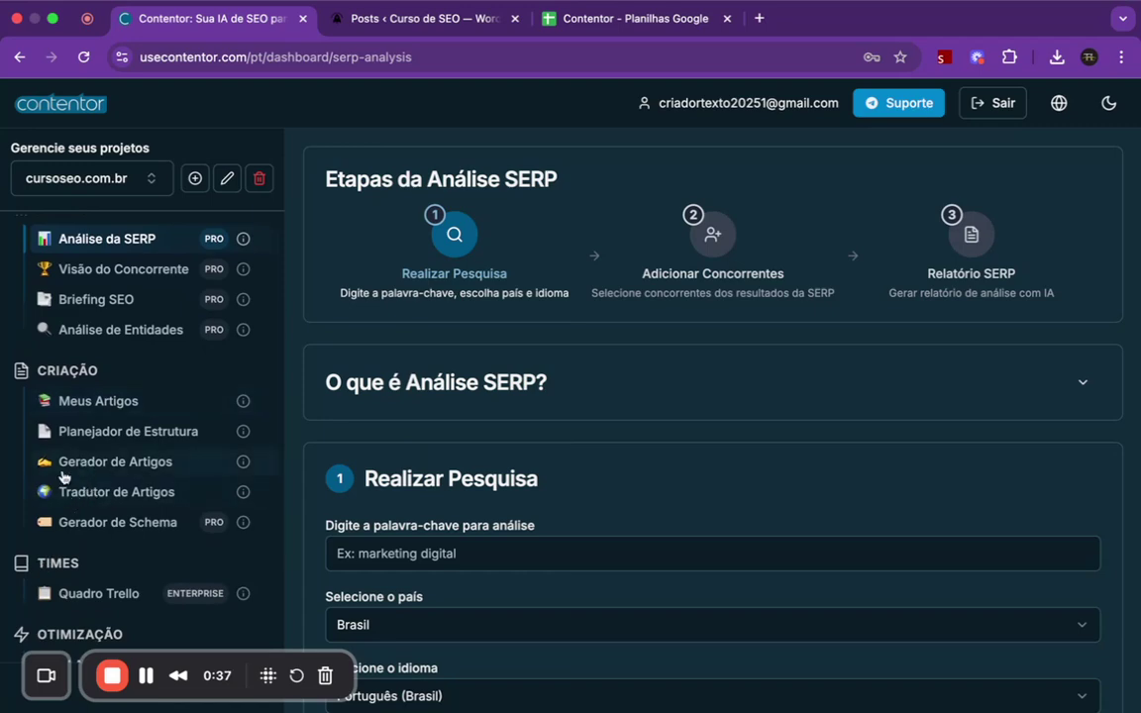
scroll(64, 478, up, 5)
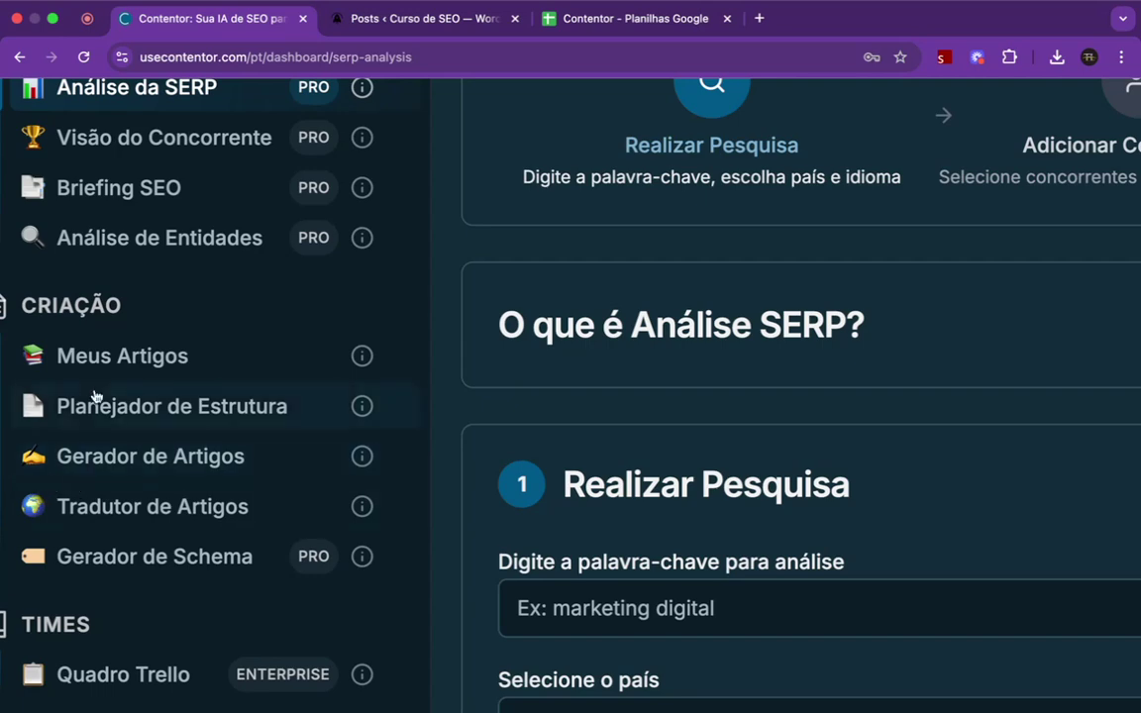
scroll(96, 396, down, 5)
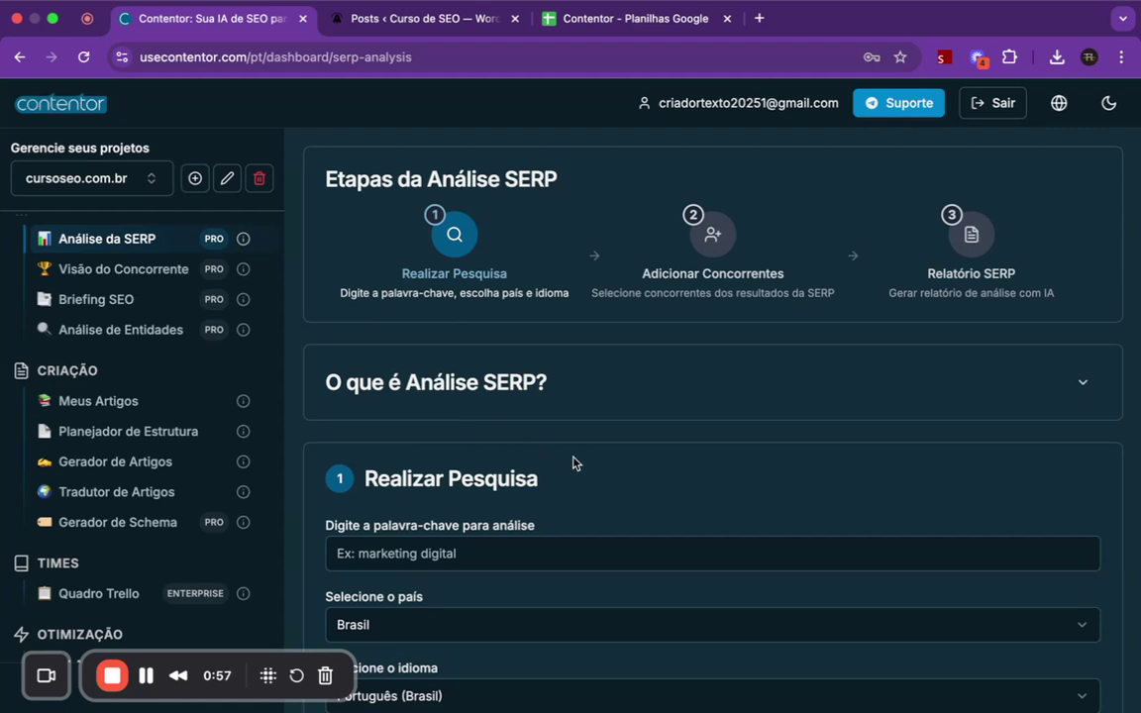
scroll(861, 514, down, 2)
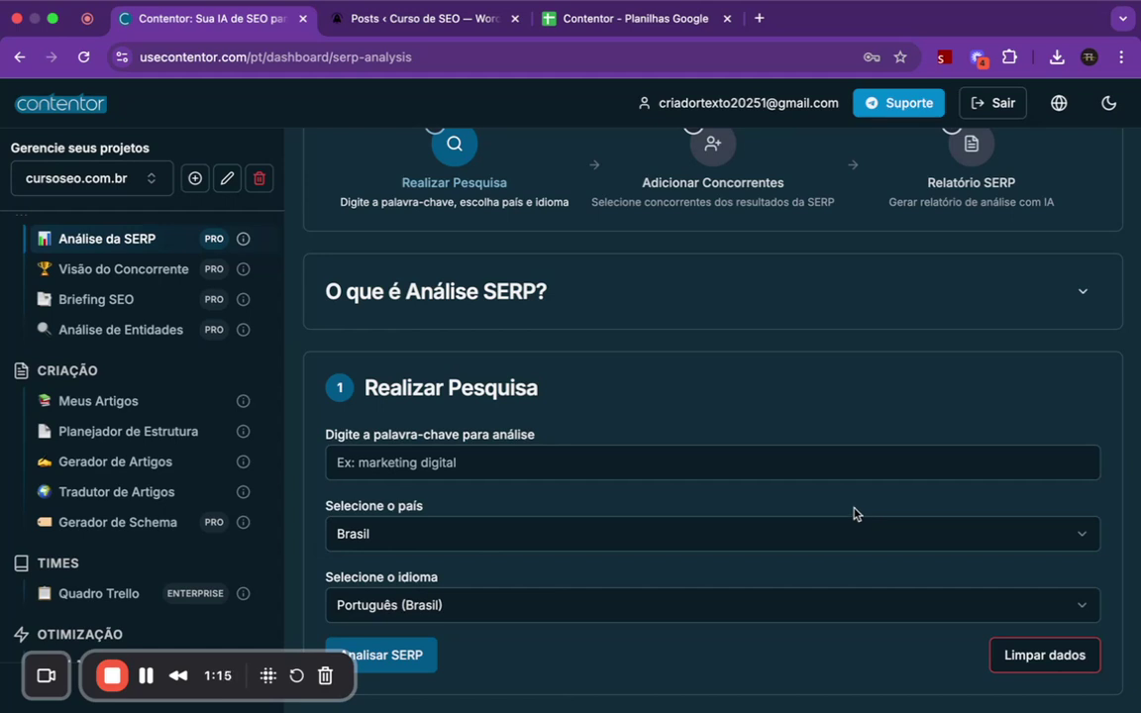
scroll(79, 236, up, 5)
scroll(87, 256, up, 3)
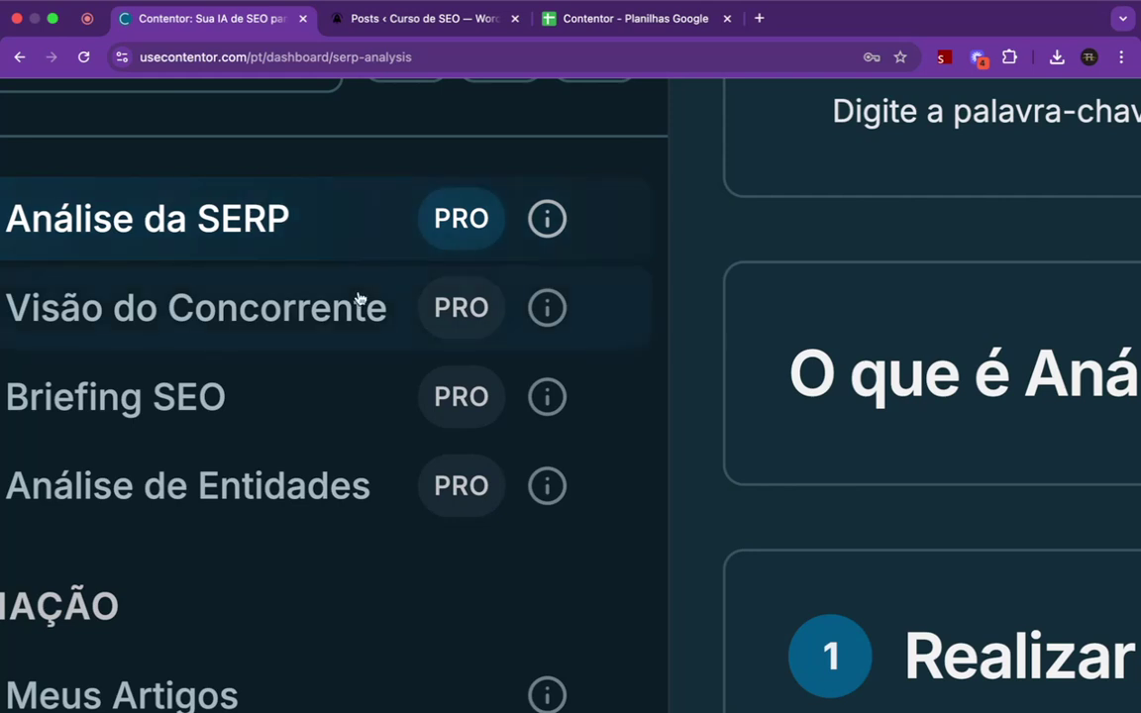
scroll(372, 303, down, 5)
scroll(360, 299, down, 4)
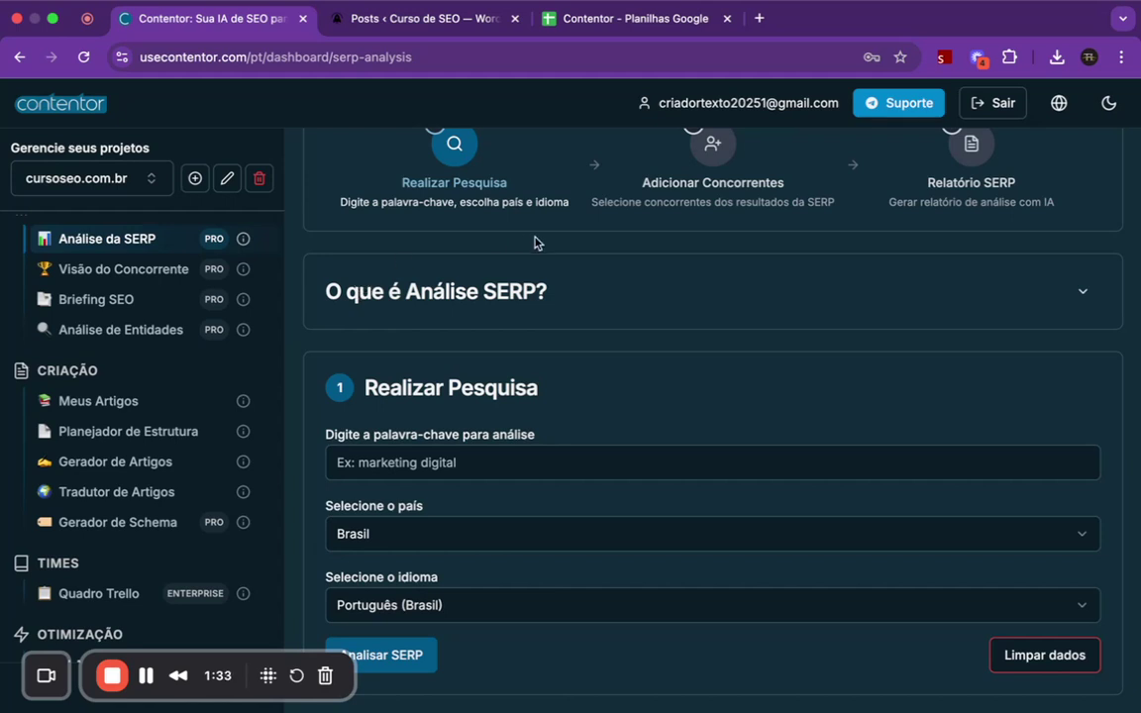
- Look through the countries available for the SERP search and keep Brasil as the choice
click(442, 464)
click(353, 534)
click(383, 536)
click(382, 536)
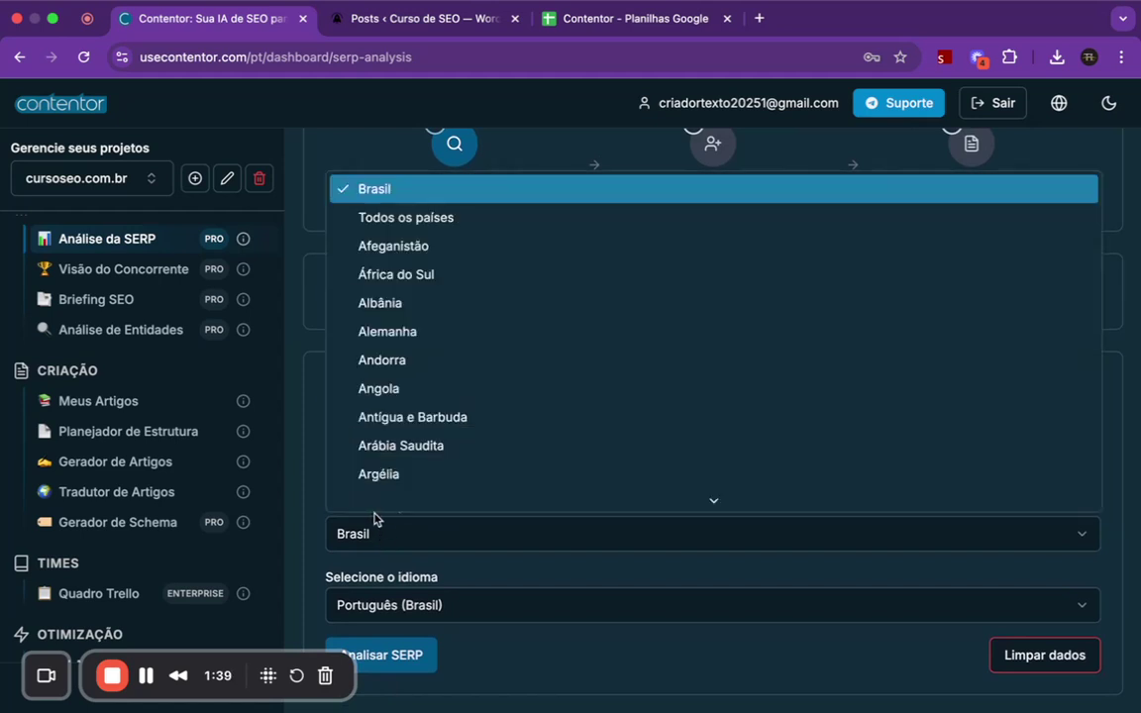
click(377, 534)
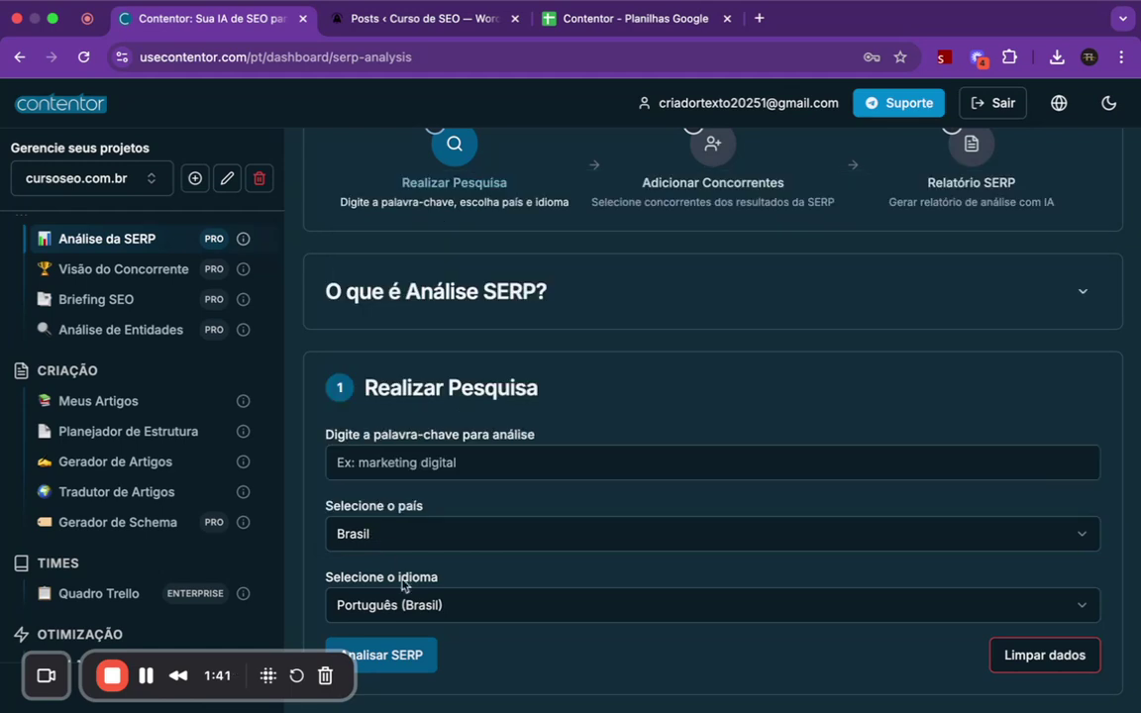
click(404, 540)
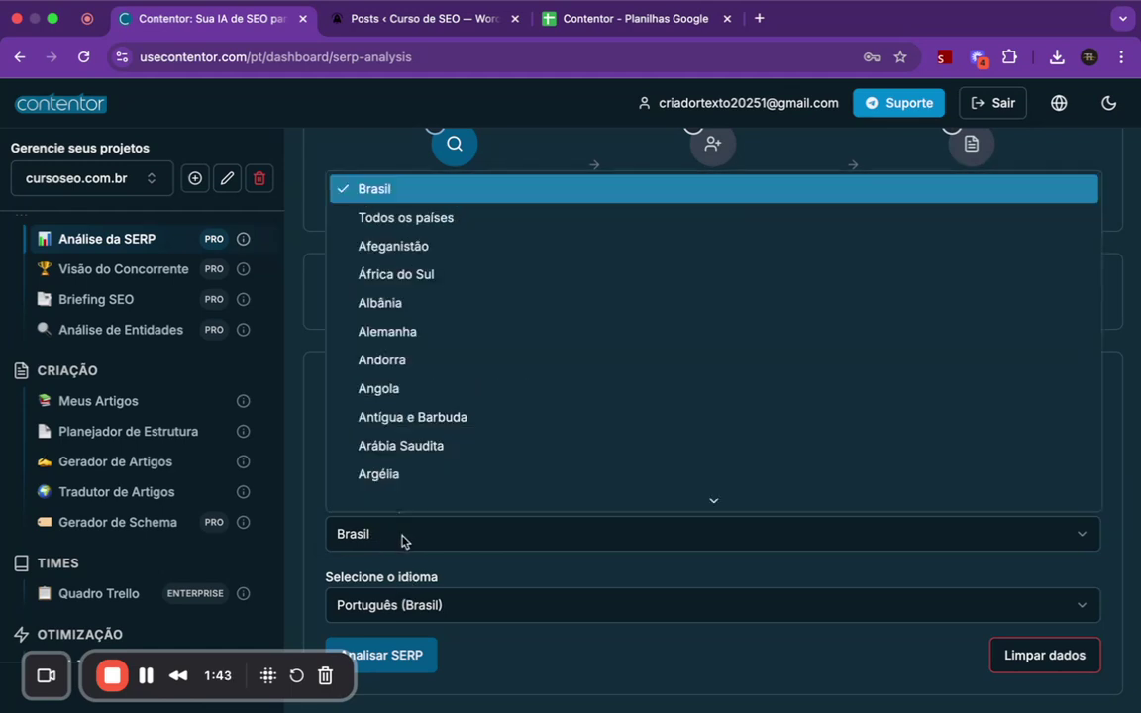
scroll(408, 461, down, 15)
scroll(407, 458, up, 15)
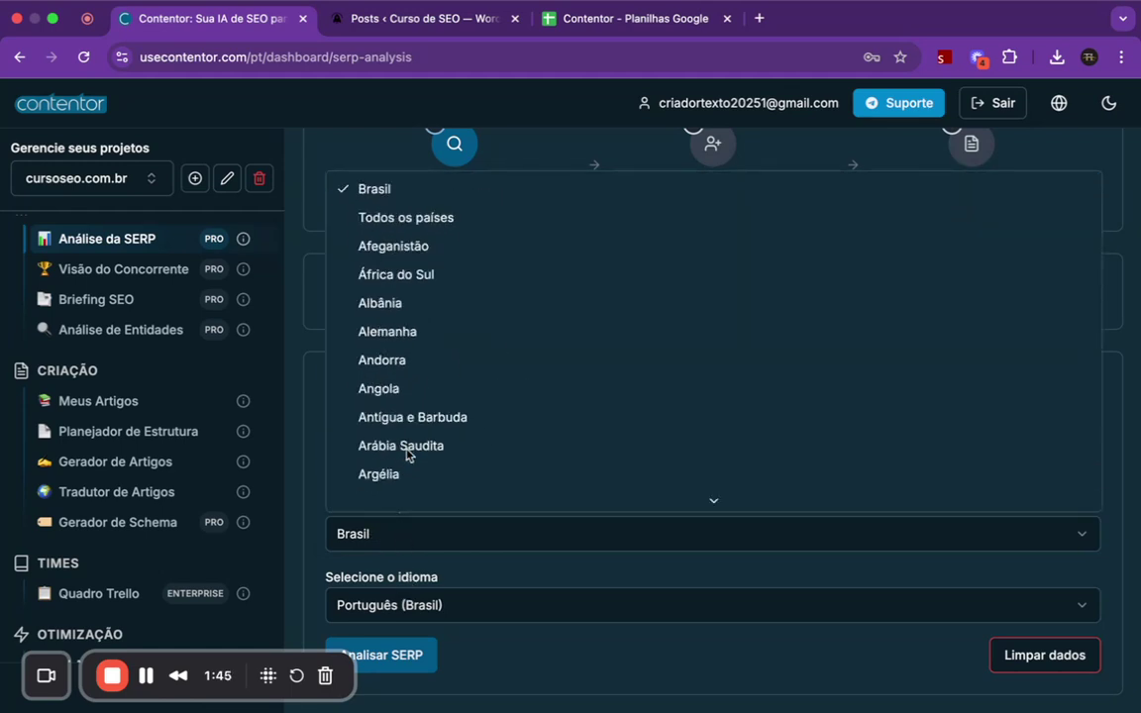
click(395, 188)
- Check the languages available for the SERP search, keeping Português (Brasil)
click(432, 608)
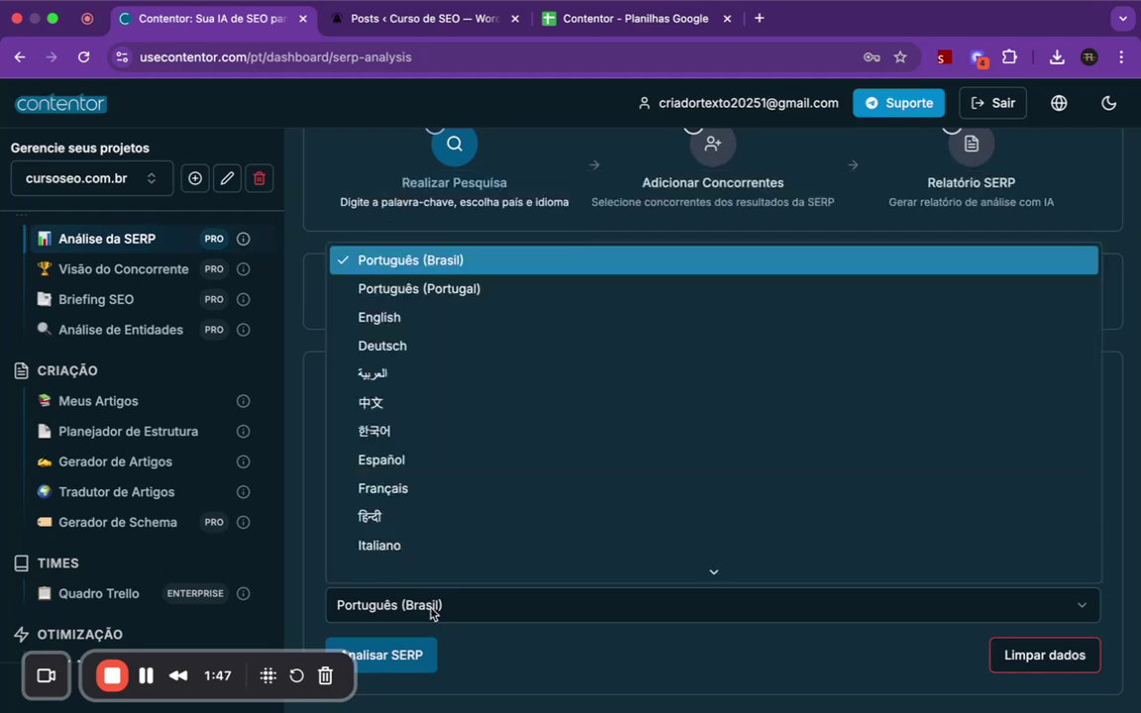
click(432, 610)
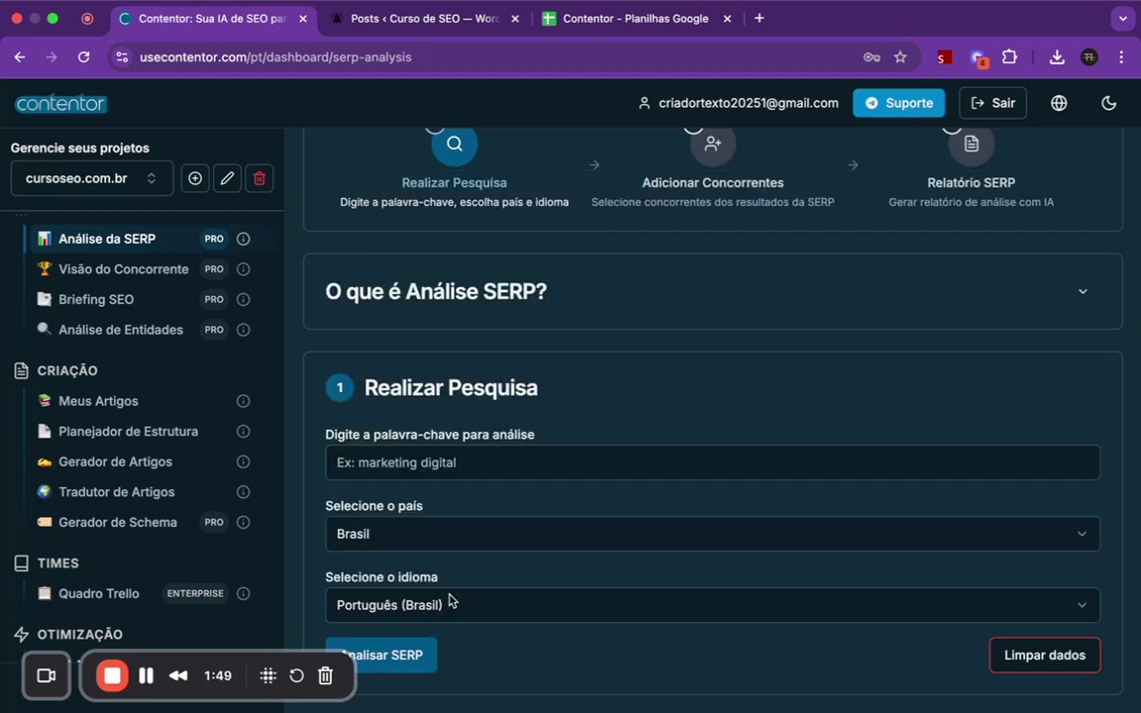
click(451, 603)
click(451, 603)
- Enter "contabilidade em curitba" as the keyword for the SERP analysis, correcting the spelling of its first word to "contabilidade"
click(423, 466)
text(conctabiliad)
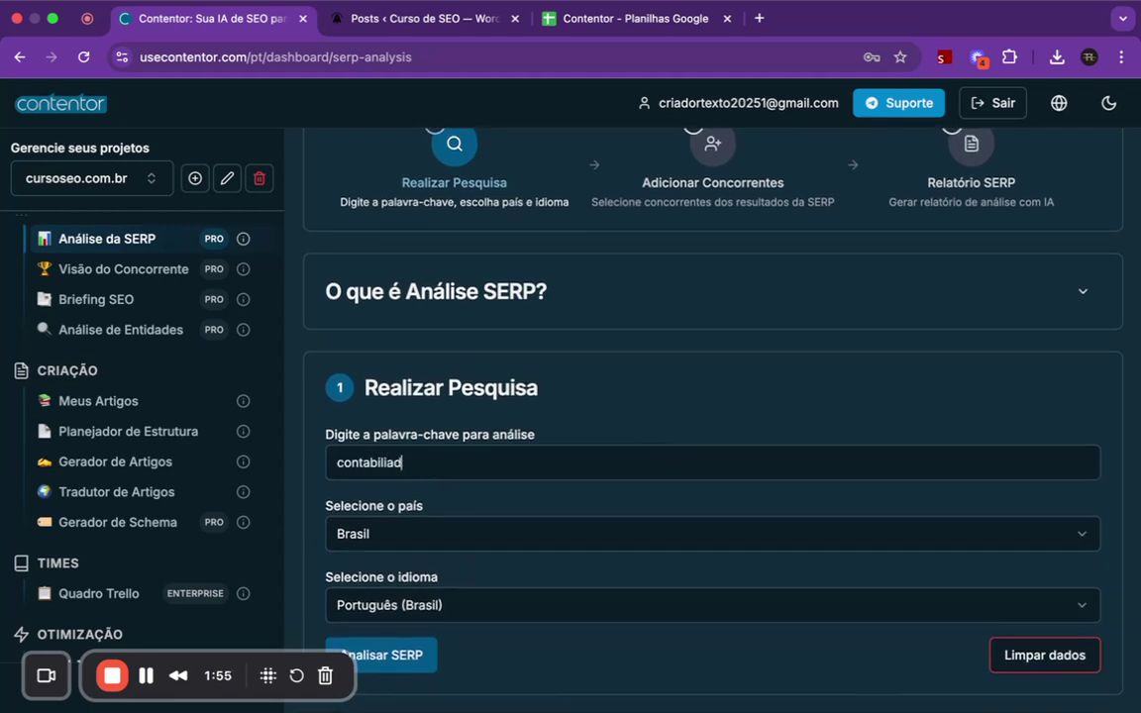
text(e em curit)
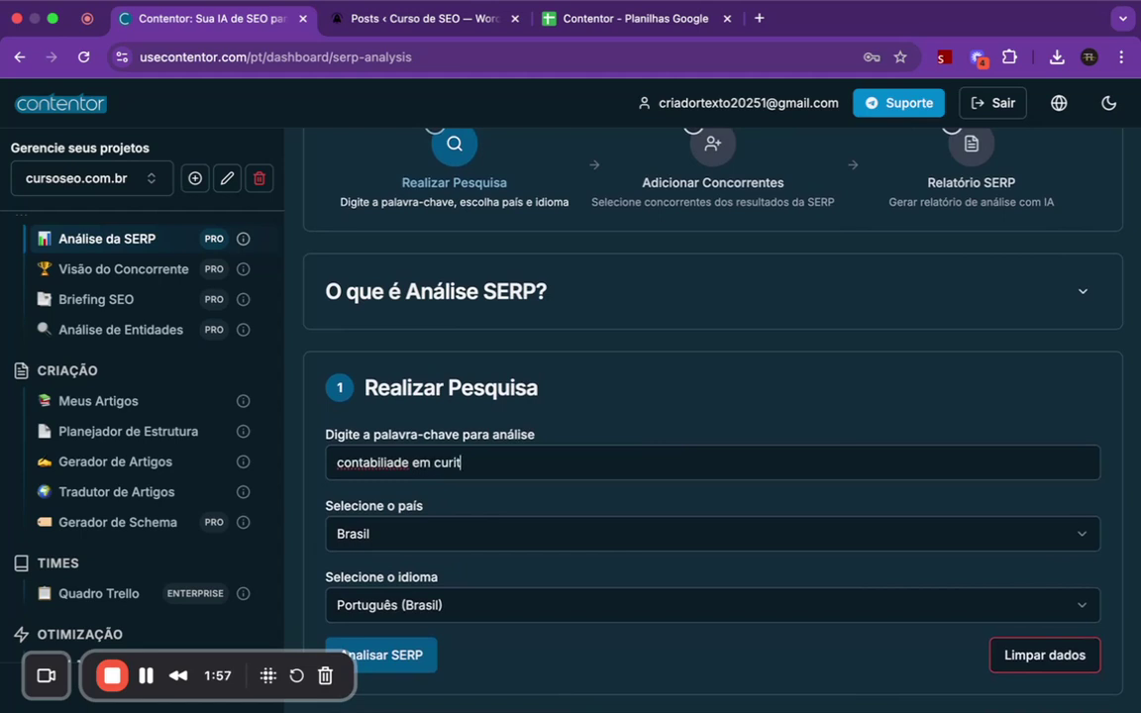
text(ba)
click(355, 463)
text(c)
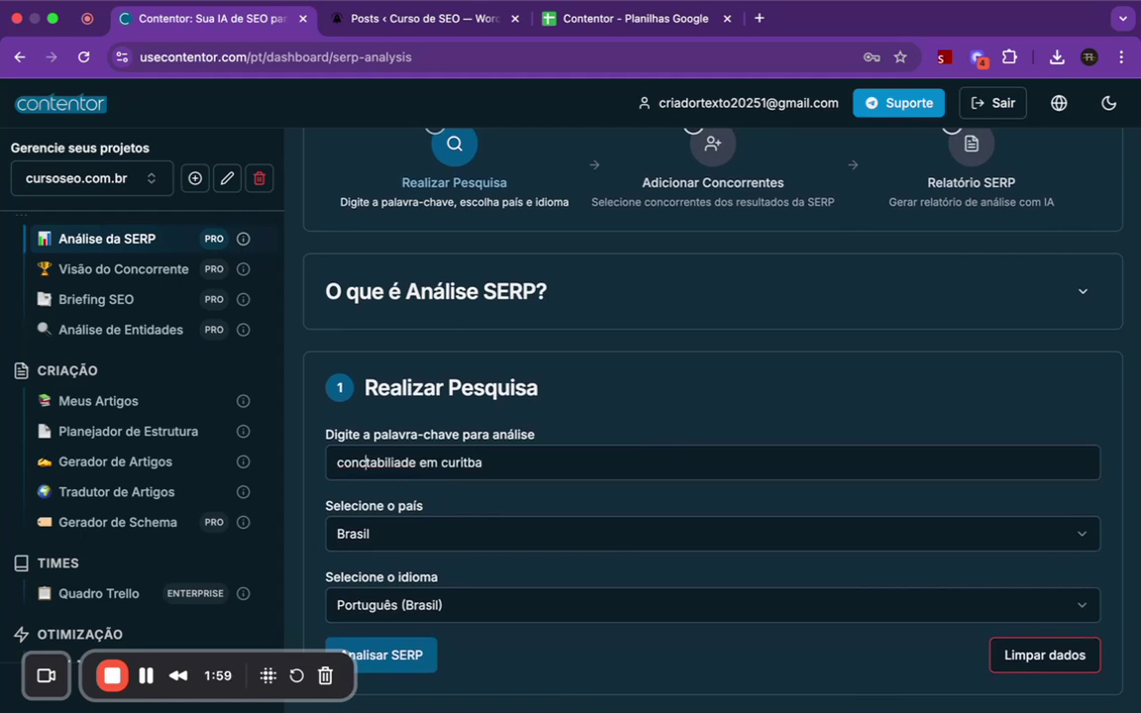
double_click(353, 462)
text(conta)
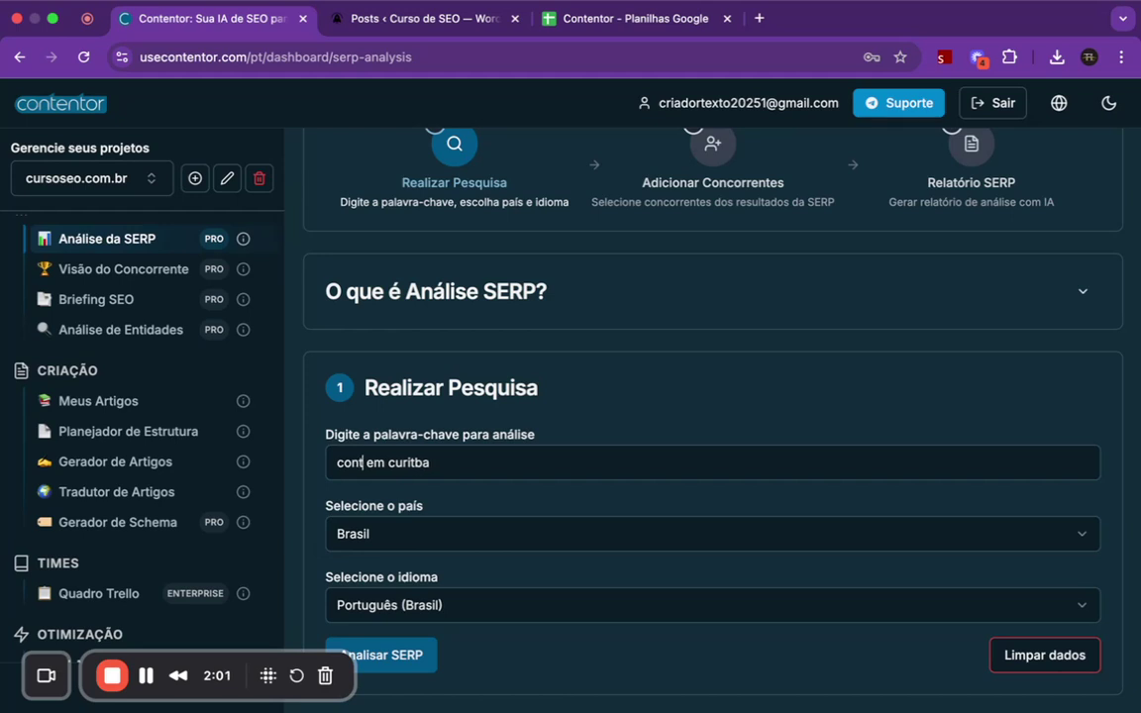
text(bilidade)
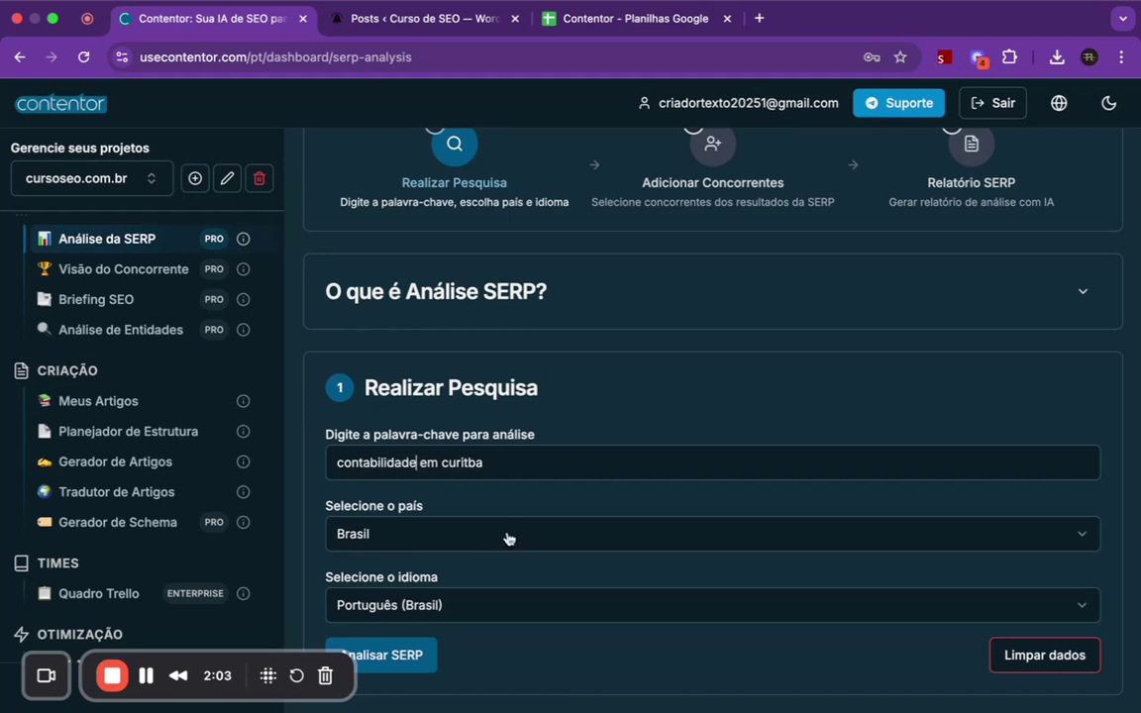
- Run the SERP analysis for the entered keyword with Brasil and Português (Brasil)
drag(47, 672, 74, 206)
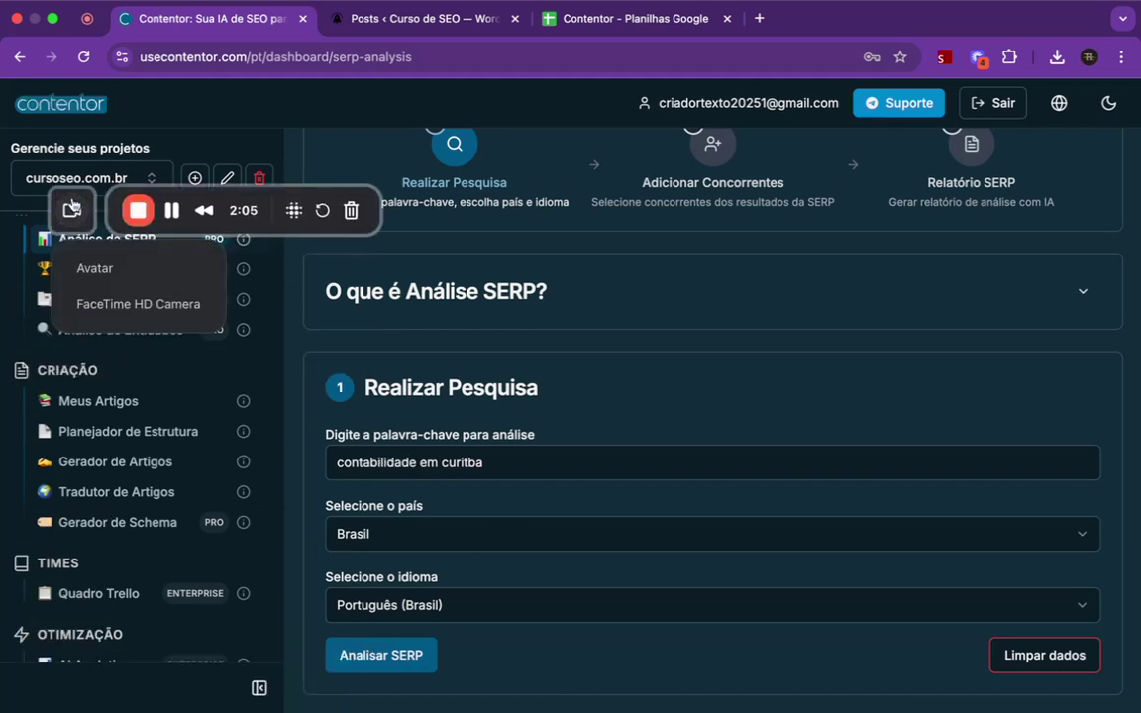
click(73, 210)
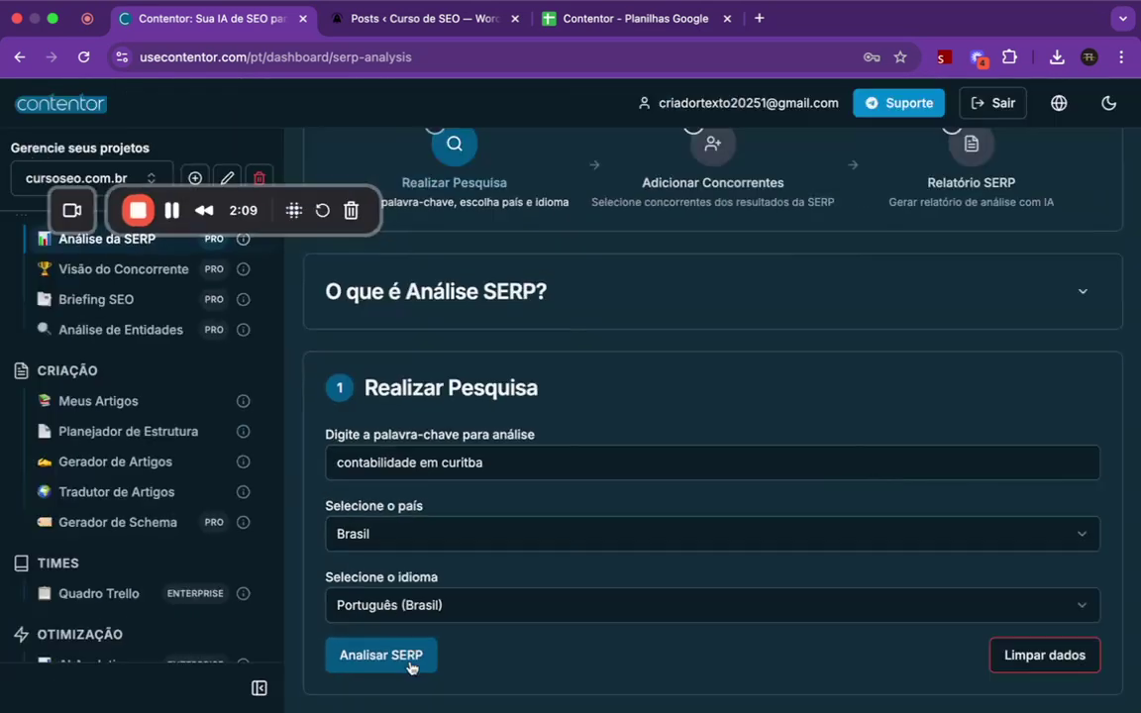
click(413, 662)
- Examine the titles, domains and descriptions of the ranked competitor sites, from first to tenth position
scroll(456, 558, down, 10)
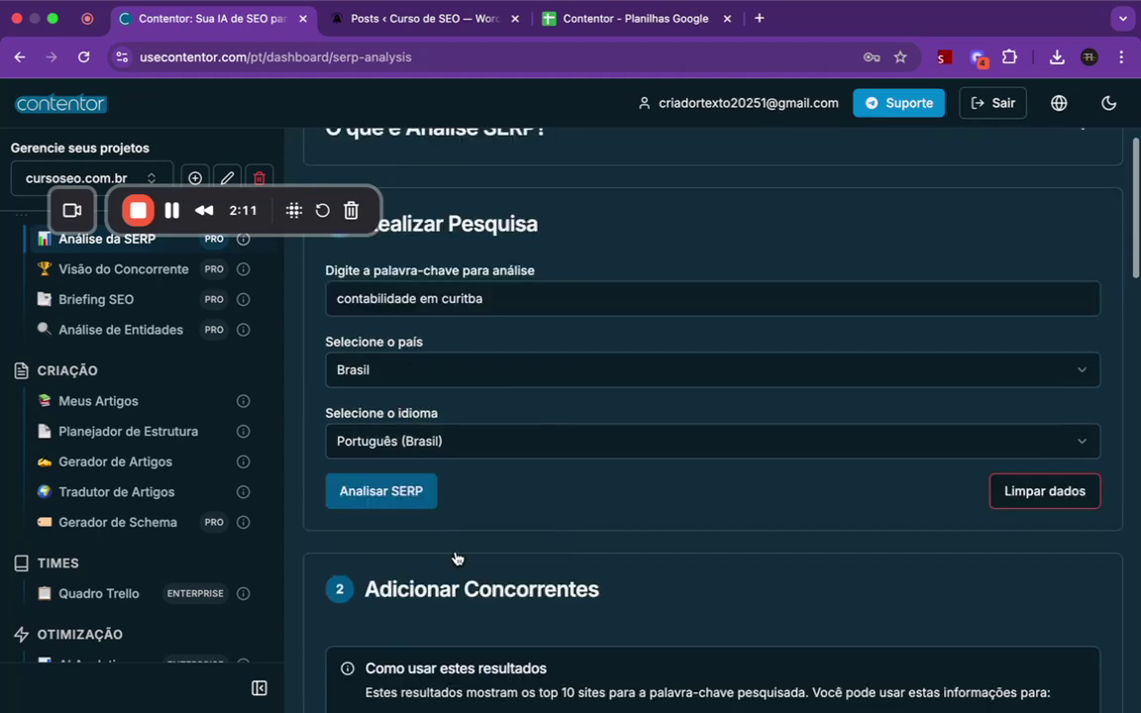
scroll(456, 558, down, 5)
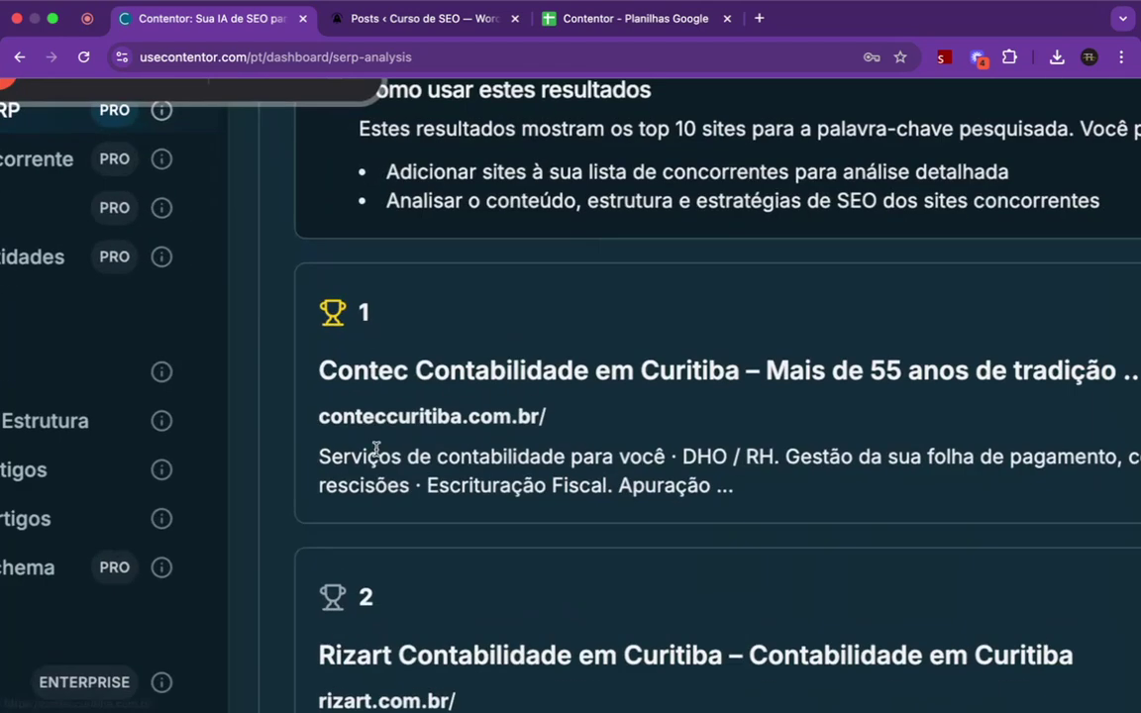
scroll(377, 449, down, 6)
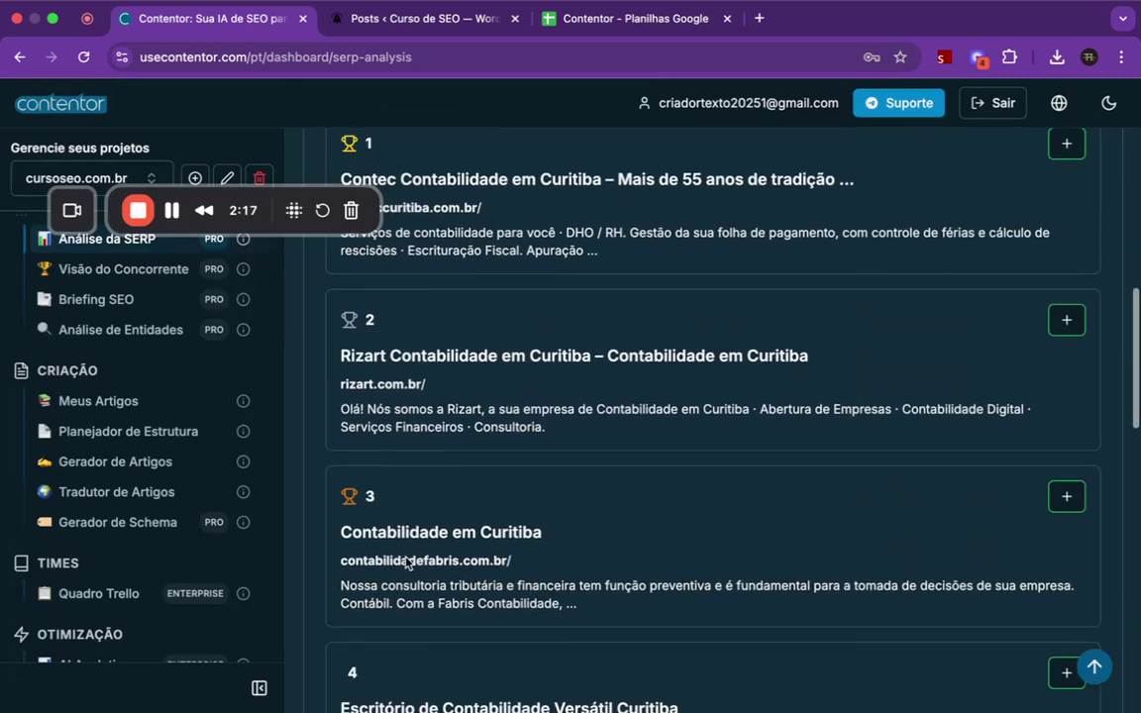
scroll(408, 522, down, 6)
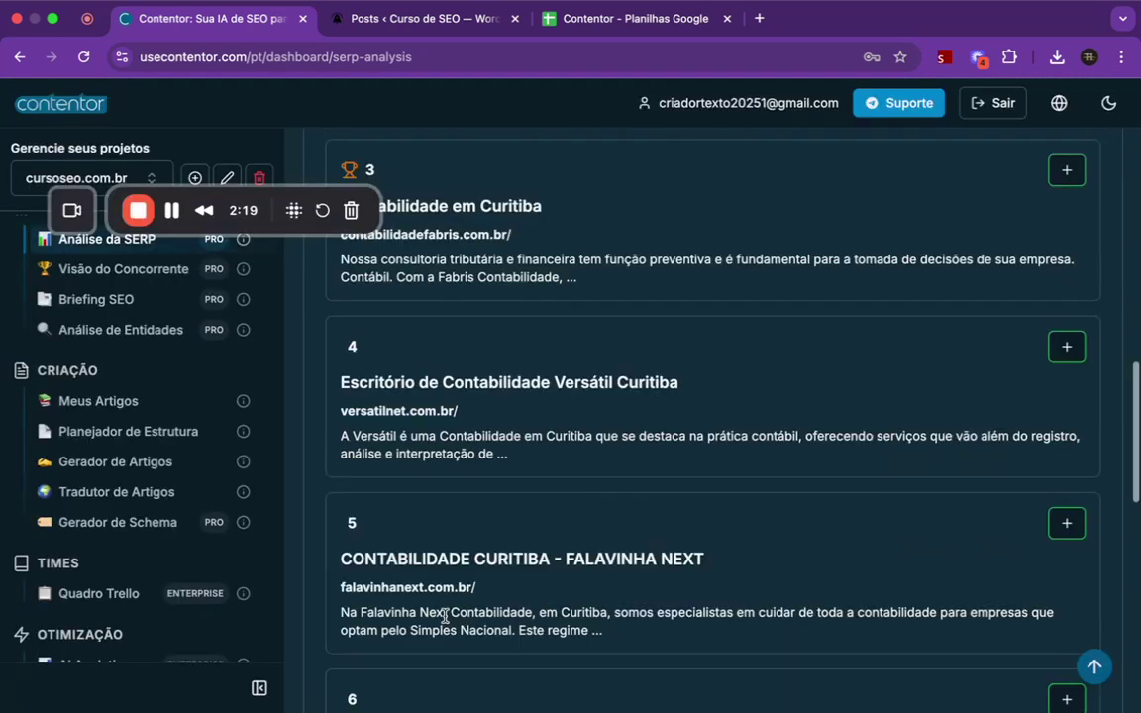
scroll(442, 435, down, 4)
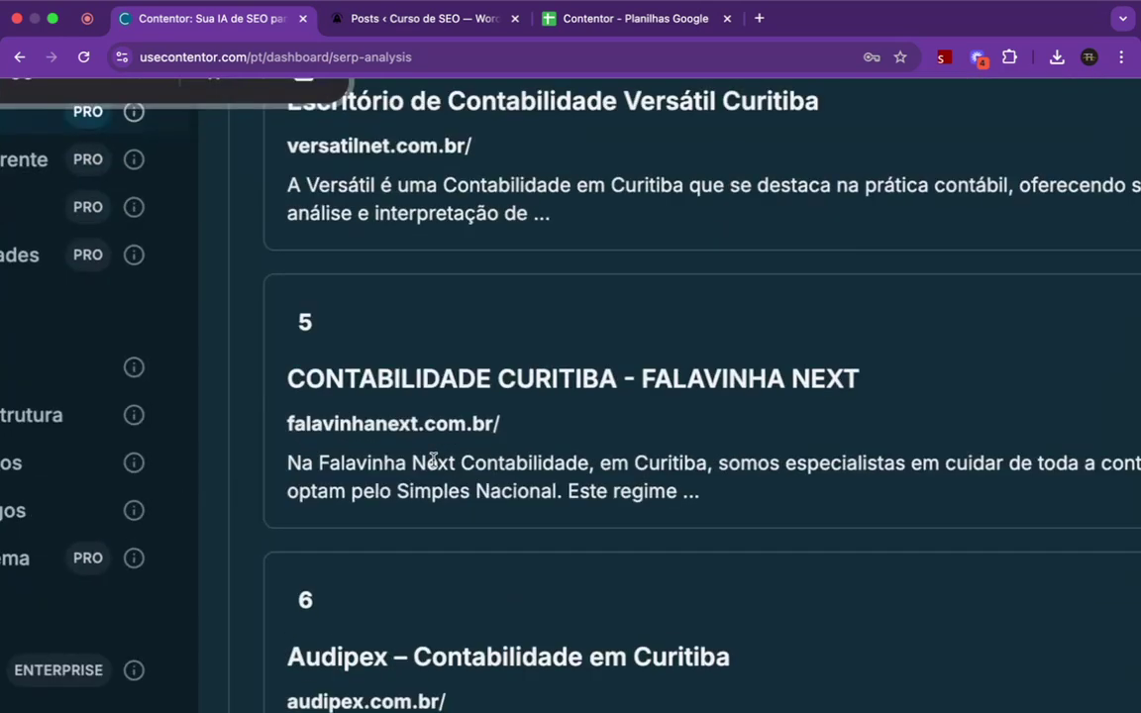
scroll(433, 461, up, 3)
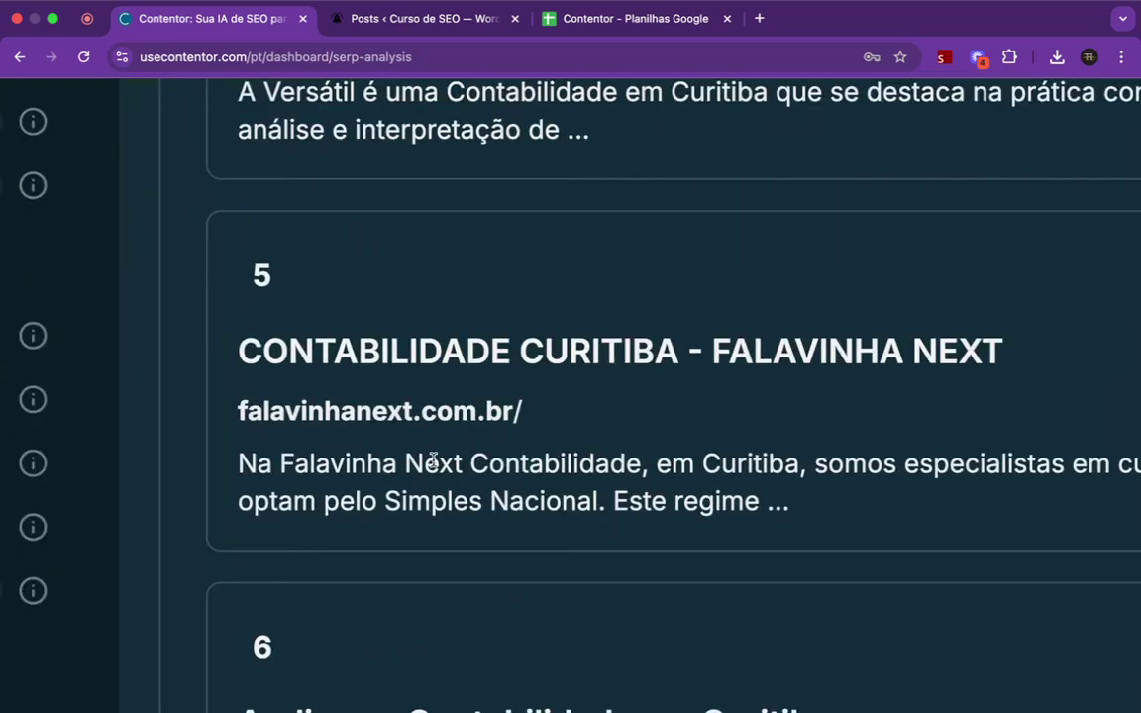
scroll(433, 461, down, 3)
scroll(423, 627, down, 2)
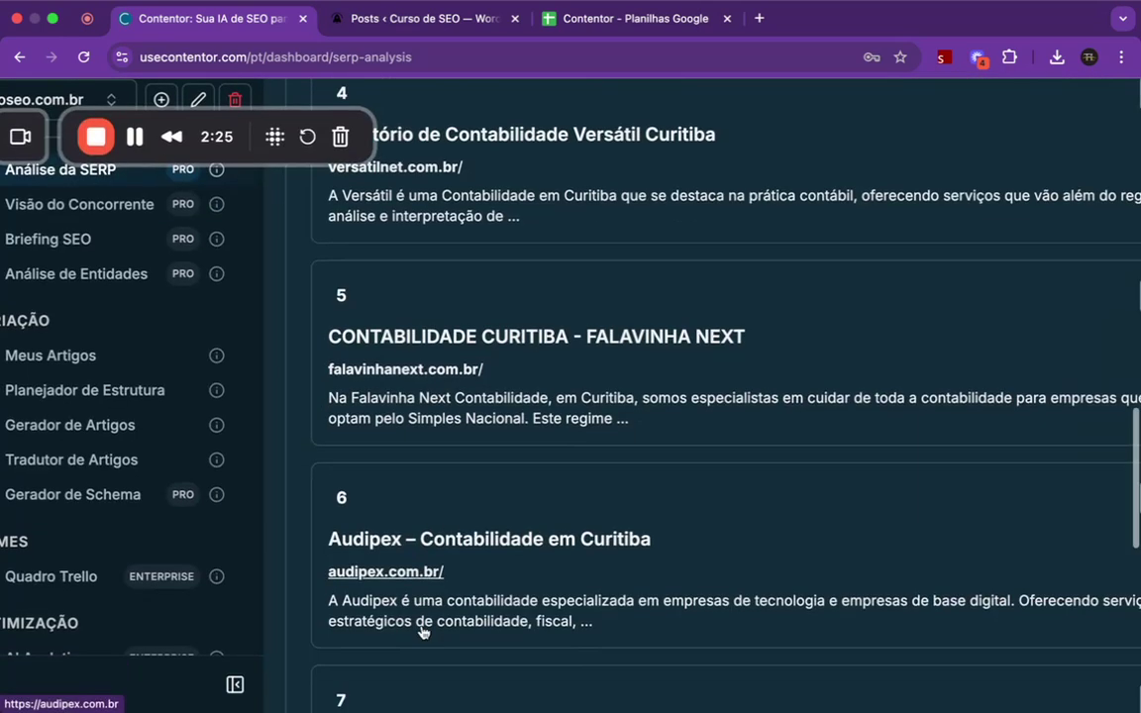
scroll(423, 630, down, 2)
scroll(383, 585, down, 3)
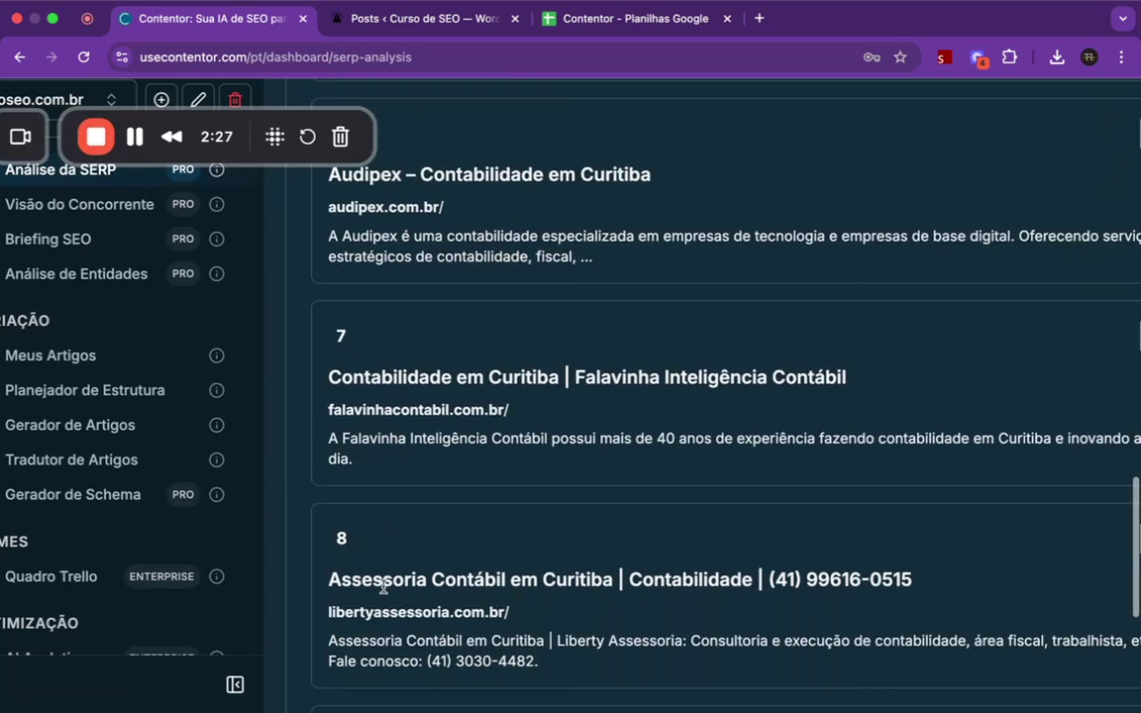
scroll(383, 600, up, 2)
scroll(383, 599, down, 3)
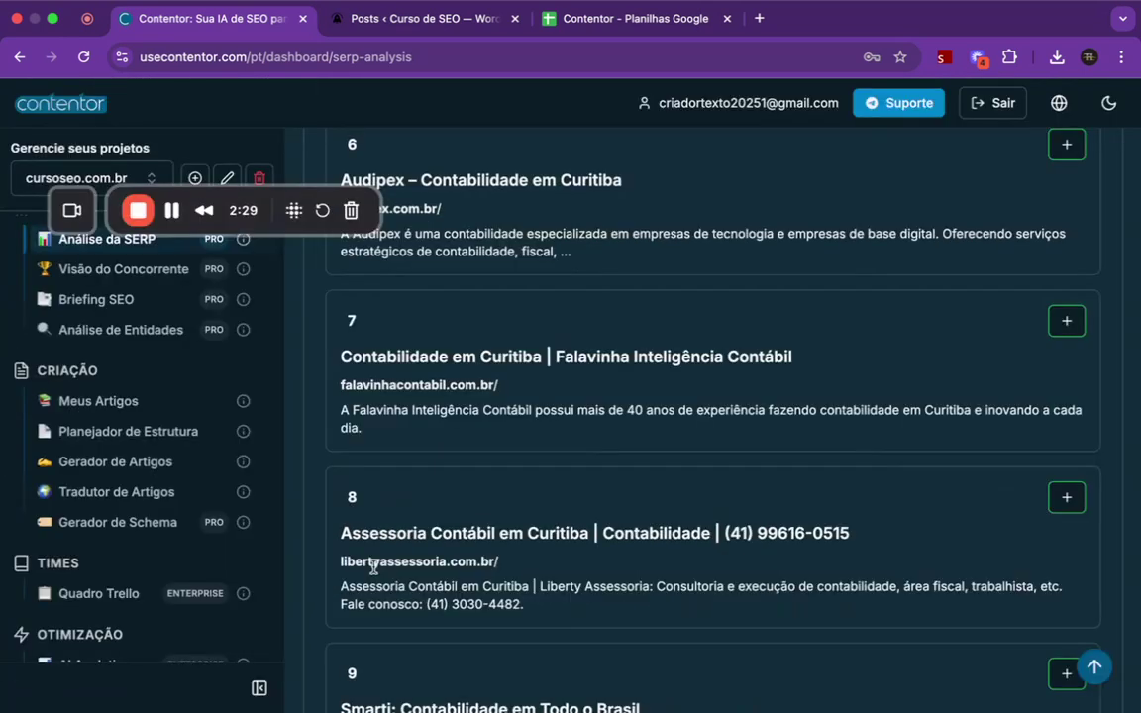
scroll(385, 606, down, 3)
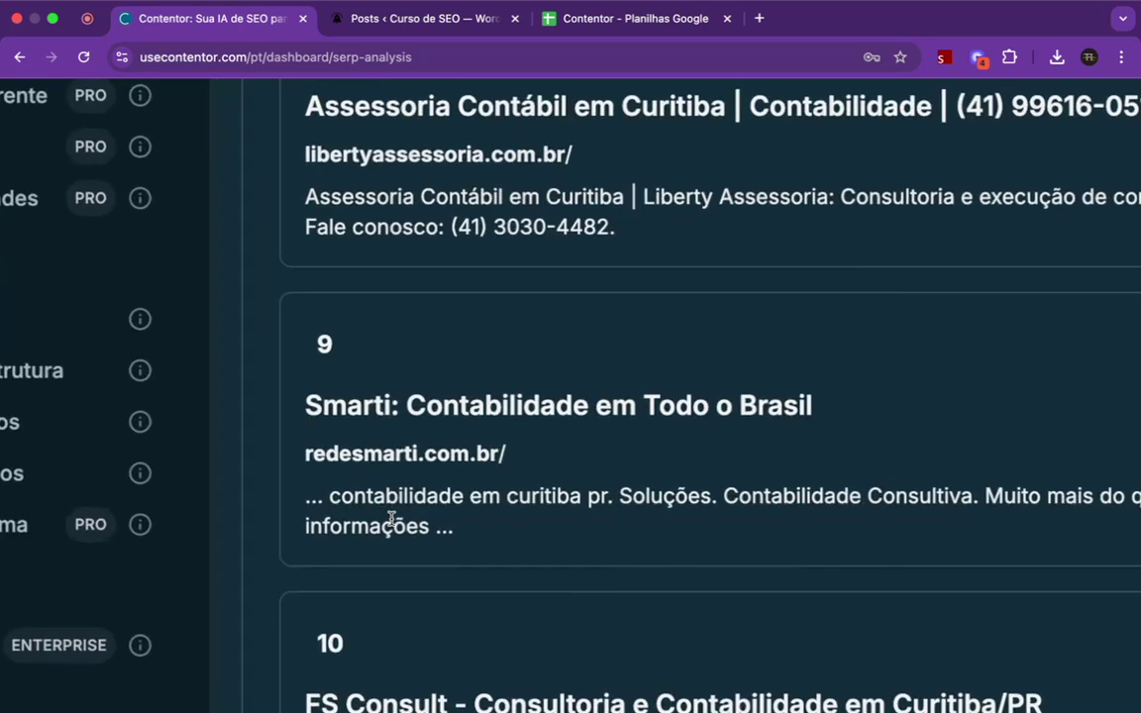
scroll(409, 630, down, 2)
scroll(407, 628, down, 1)
scroll(387, 593, up, 3)
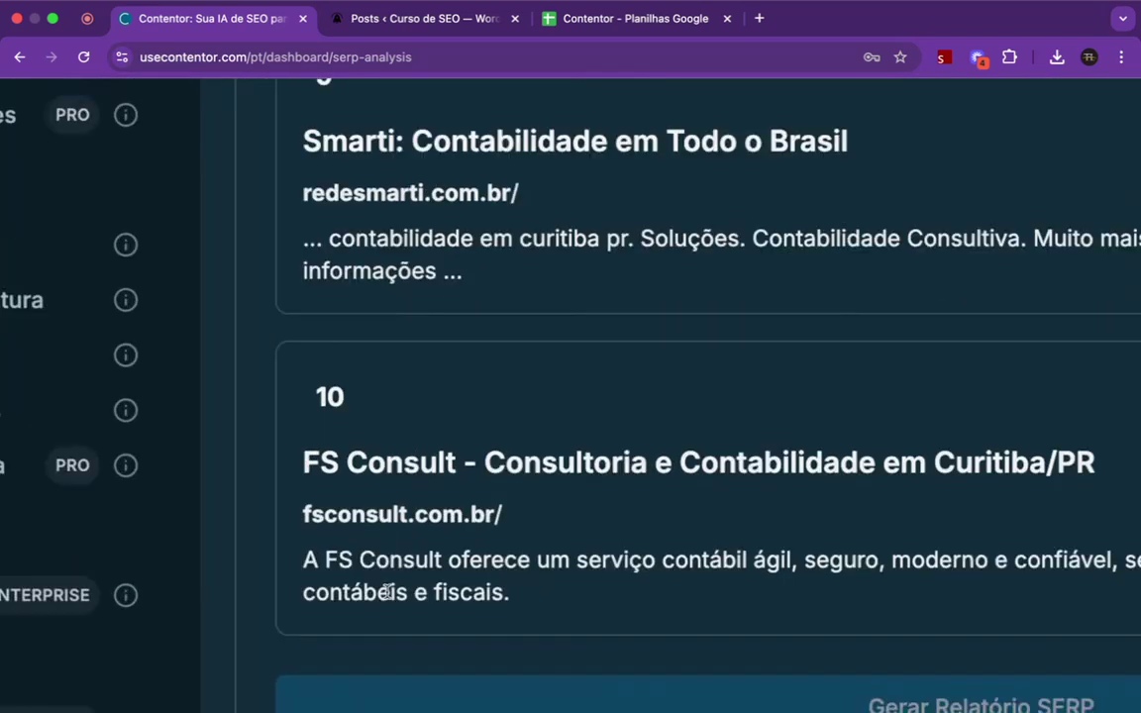
scroll(387, 593, down, 1)
scroll(386, 592, down, 1)
- Return to the start of the competitor list and review the usage guidance and the first-ranked sites
scroll(603, 425, up, 15)
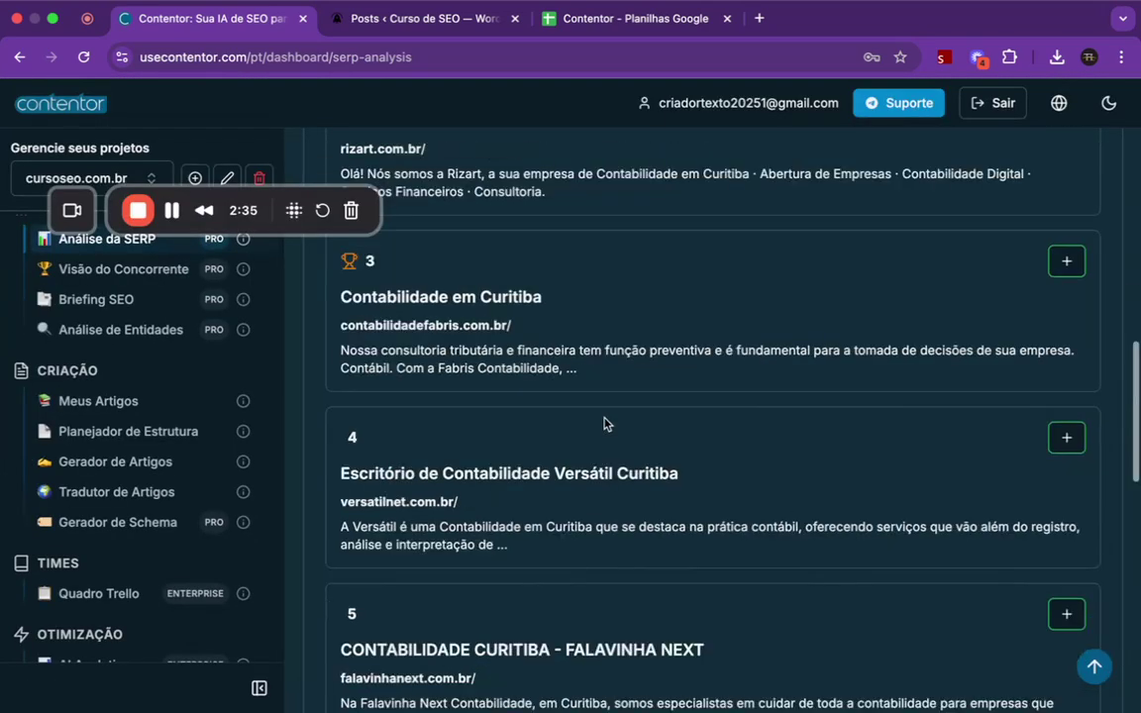
scroll(603, 425, up, 3)
scroll(604, 424, down, 4)
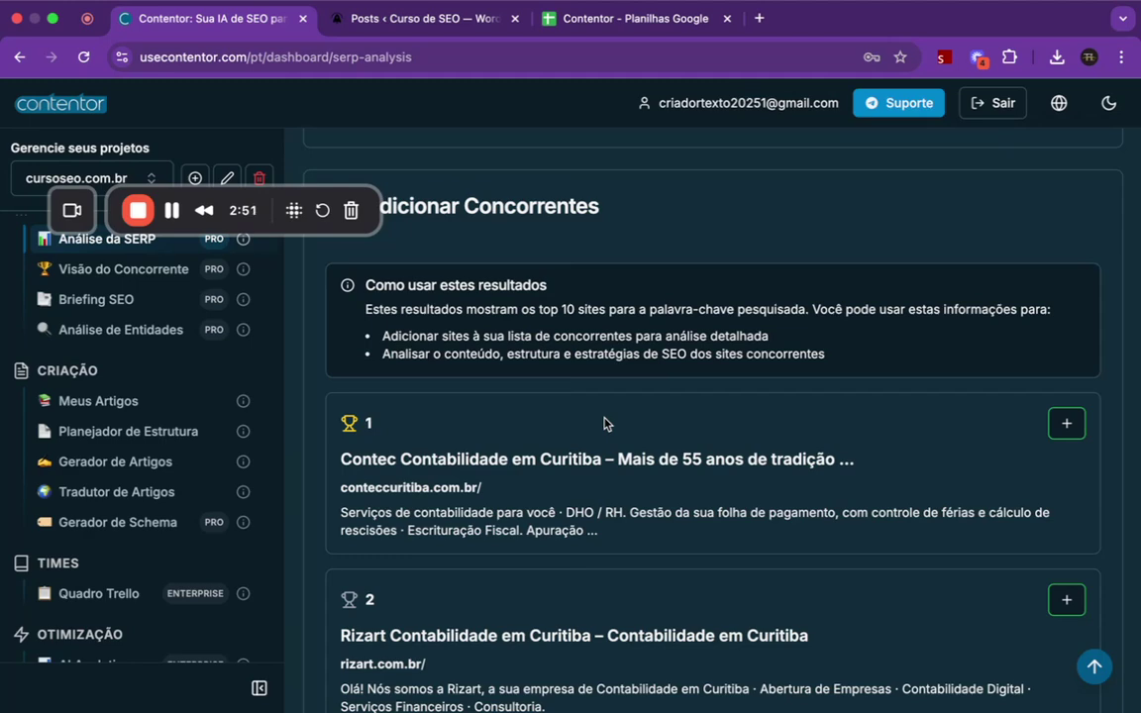
scroll(680, 440, down, 2)
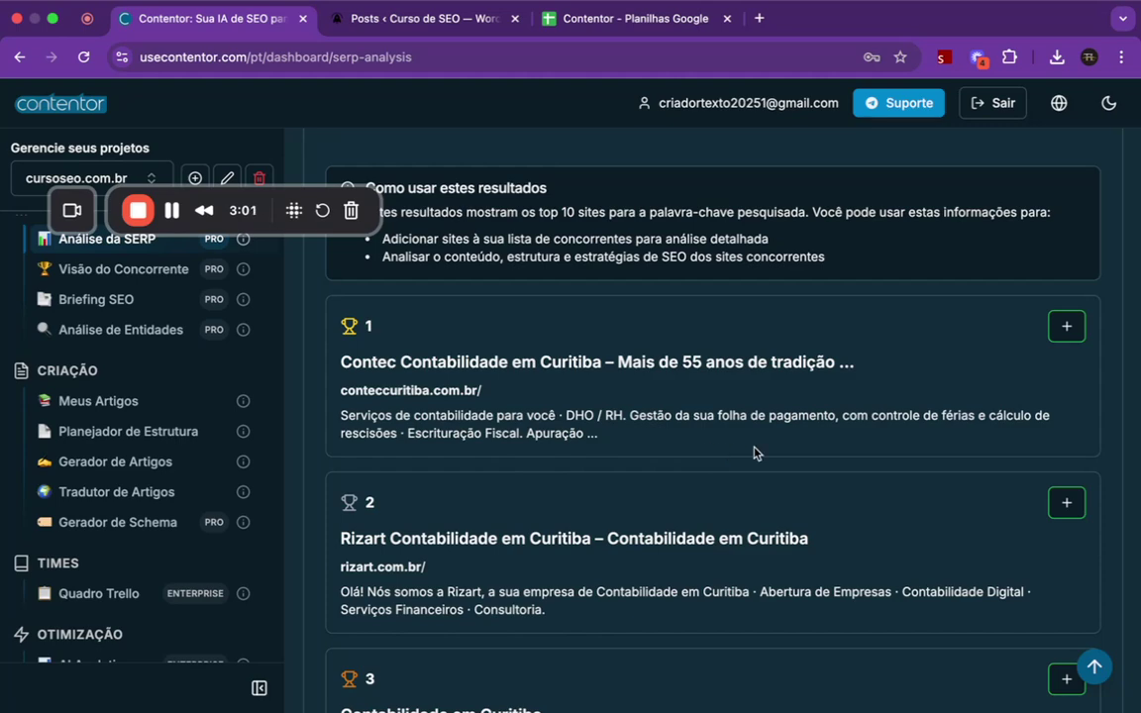
- Add the first five ranked sites, from Contec Contabilidade through Falavinha Next, to the competitor list
click(1067, 329)
scroll(1070, 456, down, 4)
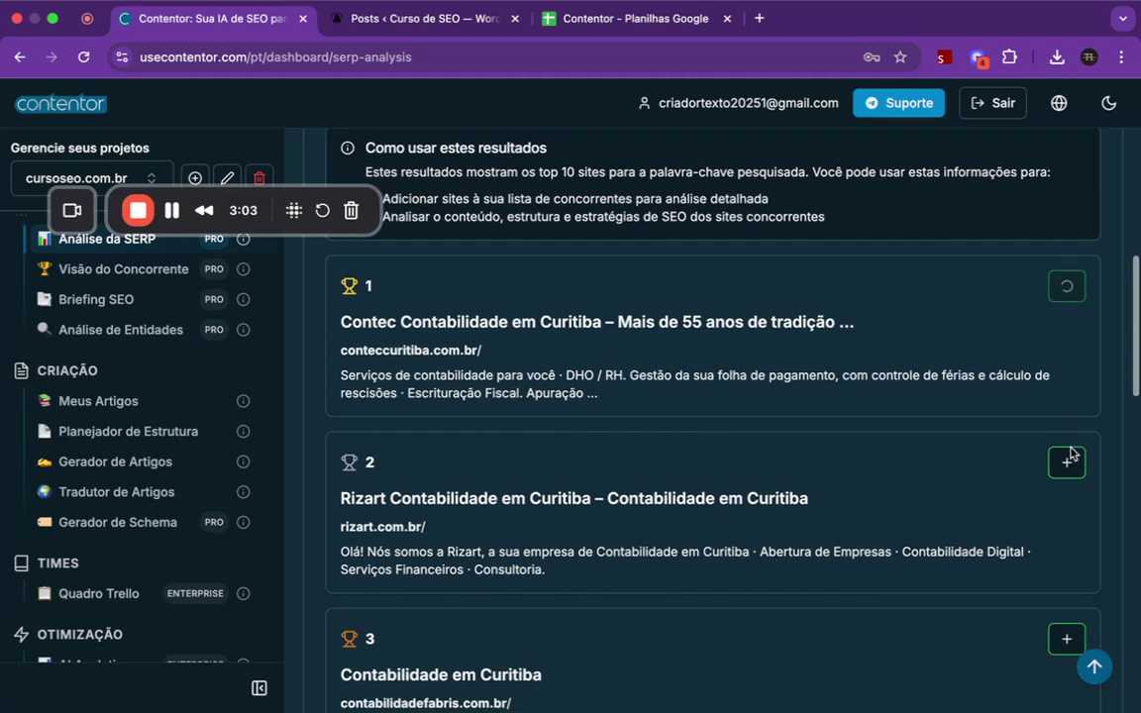
click(1068, 397)
scroll(1075, 409, down, 1)
click(1068, 390)
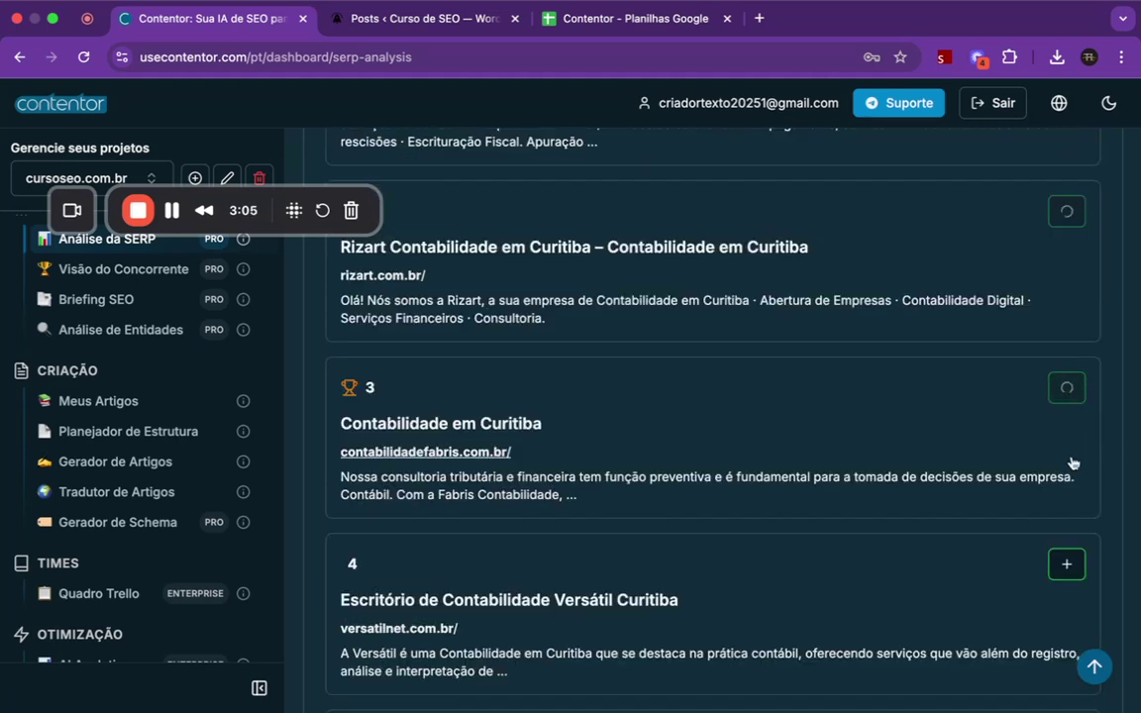
scroll(1072, 464, down, 2)
click(1069, 467)
scroll(1070, 476, down, 2)
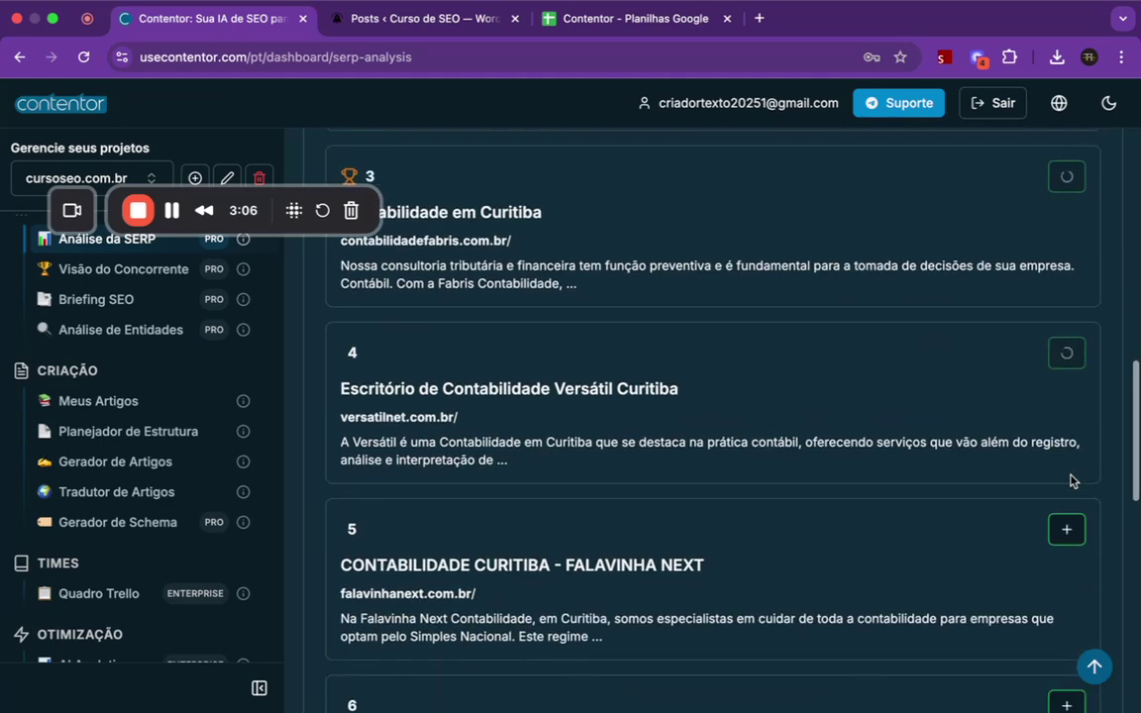
click(1068, 535)
scroll(1071, 535, down, 3)
- Add the sixth- to tenth-ranked sites, from Audipex through FS Consult, to the competitor list
click(1067, 535)
scroll(1070, 537, down, 2)
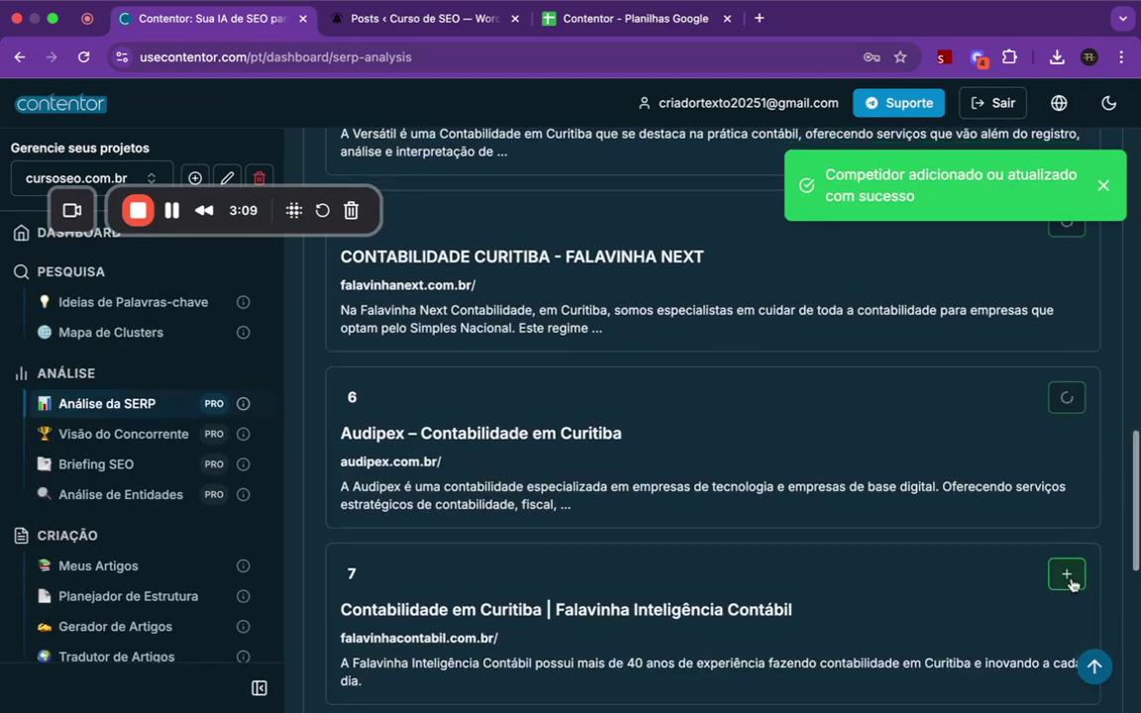
click(1067, 575)
scroll(1072, 582, down, 3)
click(1067, 531)
scroll(1071, 540, down, 2)
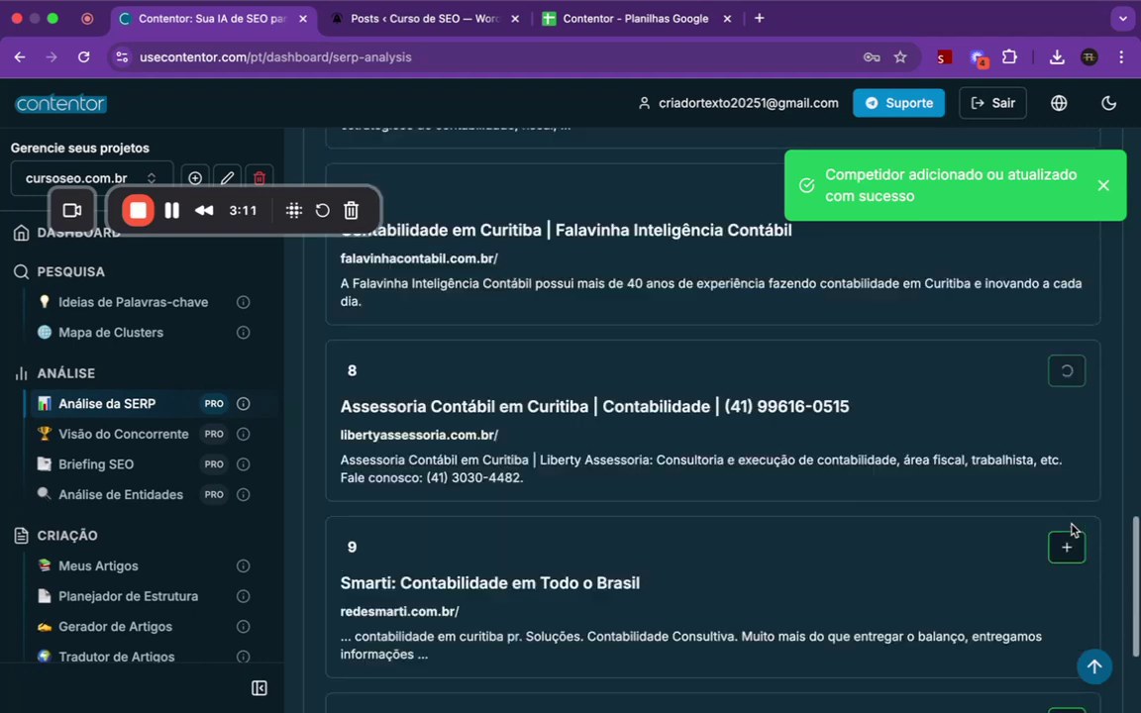
click(1067, 545)
scroll(1073, 551, down, 3)
click(1067, 505)
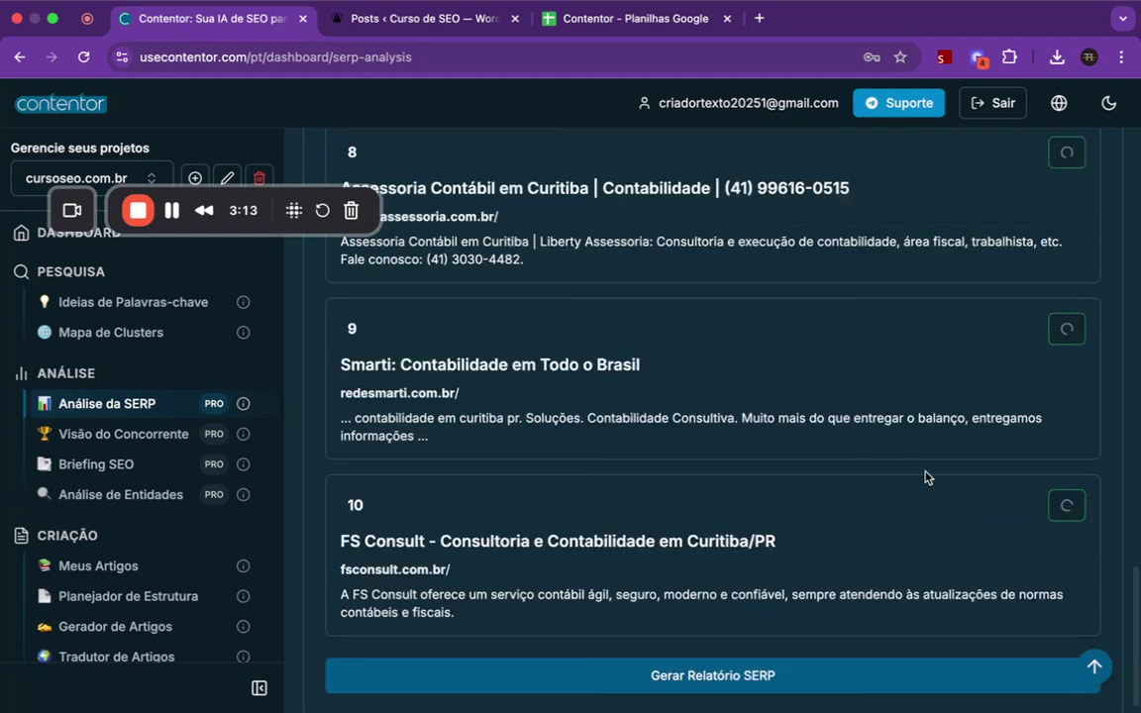
- Check the status of all ten ranked sites to see which were added as competitors
scroll(925, 477, up, 5)
scroll(924, 477, up, 4)
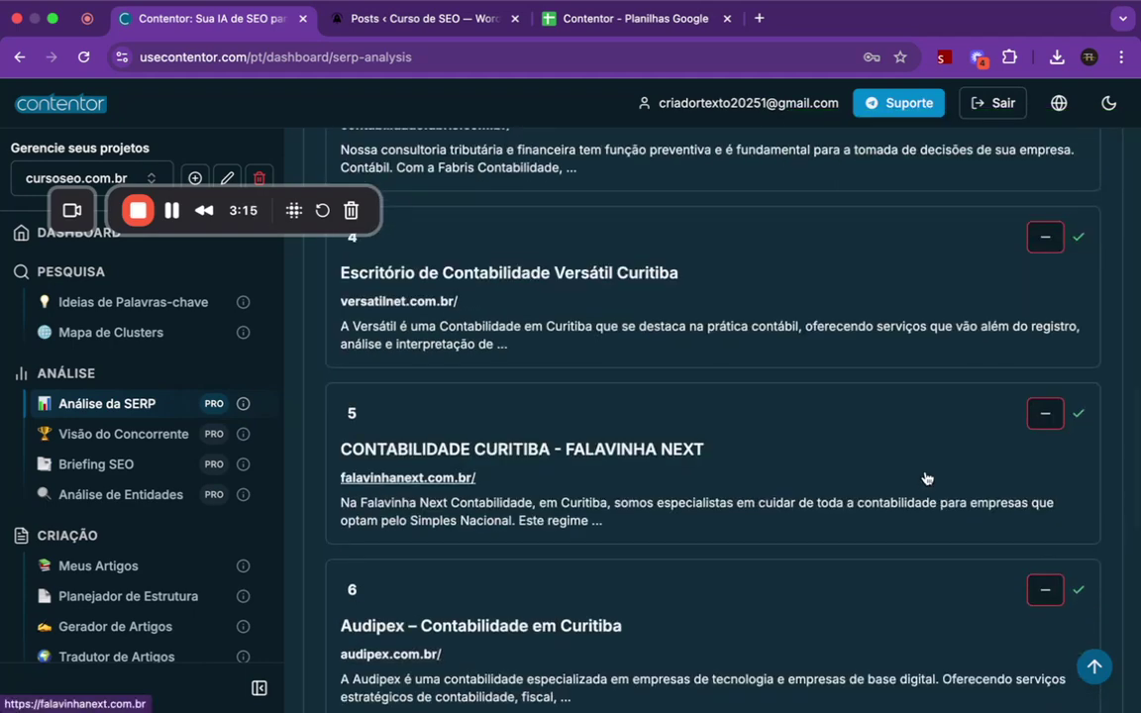
scroll(1001, 459, up, 6)
scroll(1057, 308, up, 3)
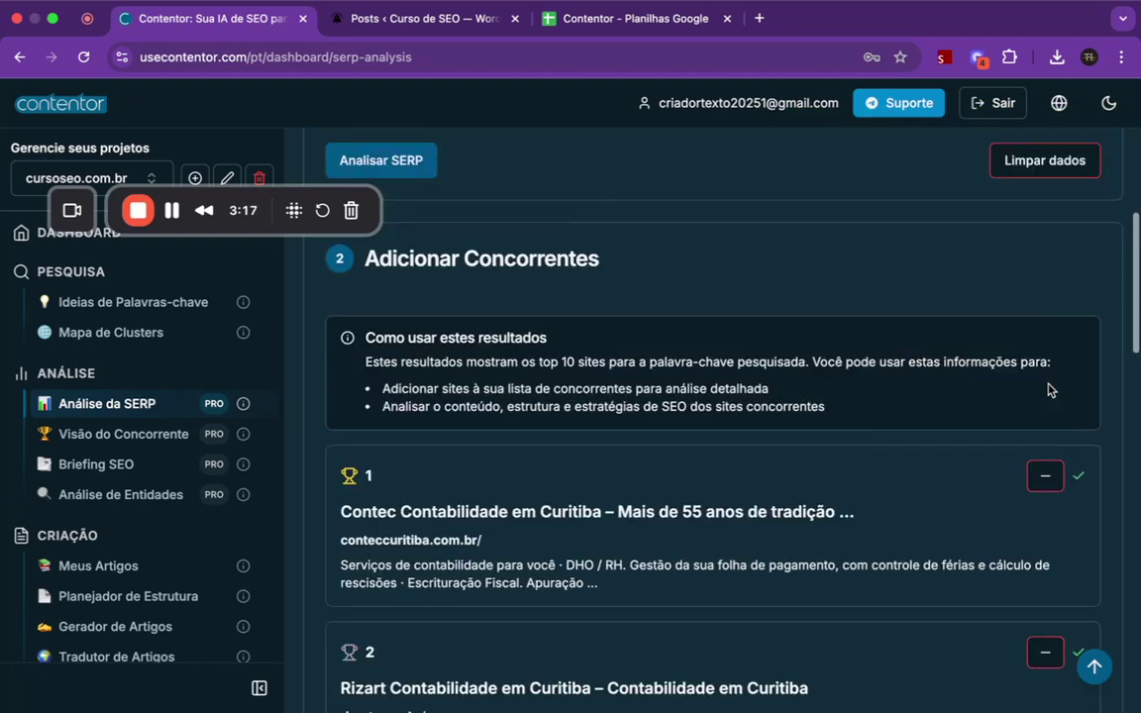
scroll(1047, 388, down, 10)
scroll(1051, 418, down, 4)
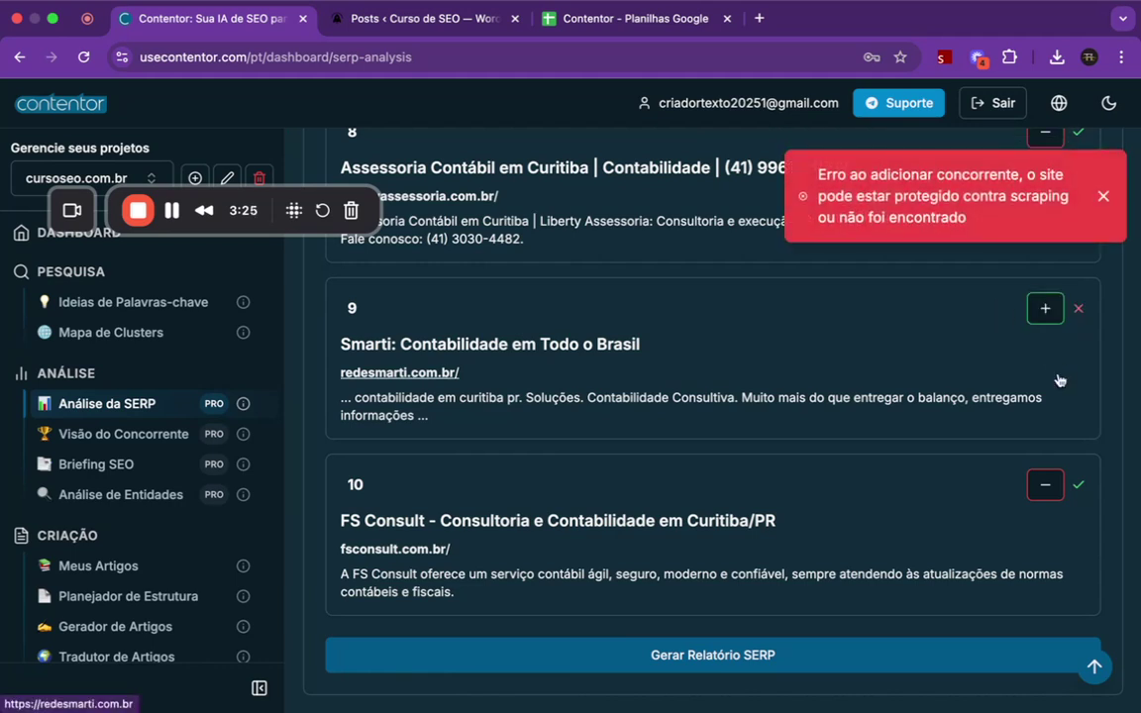
- Try again to add the ninth-ranked site, Smarti, as a competitor and dismiss the notification
scroll(1059, 377, up, 1)
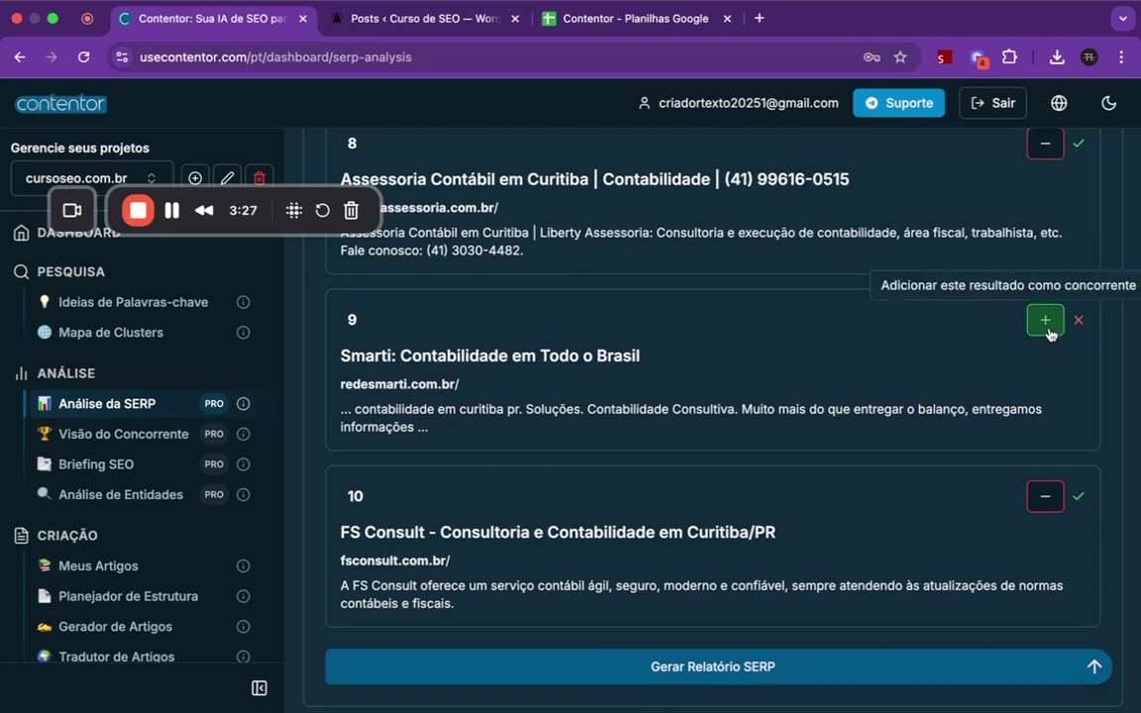
click(1044, 325)
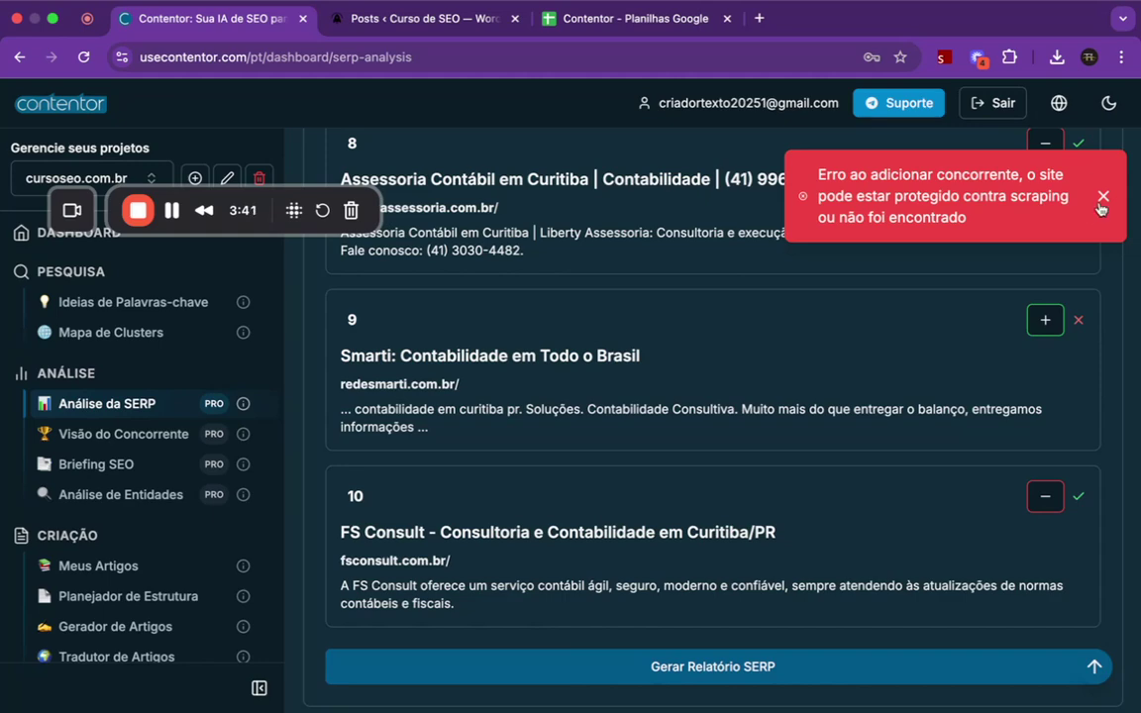
click(1103, 196)
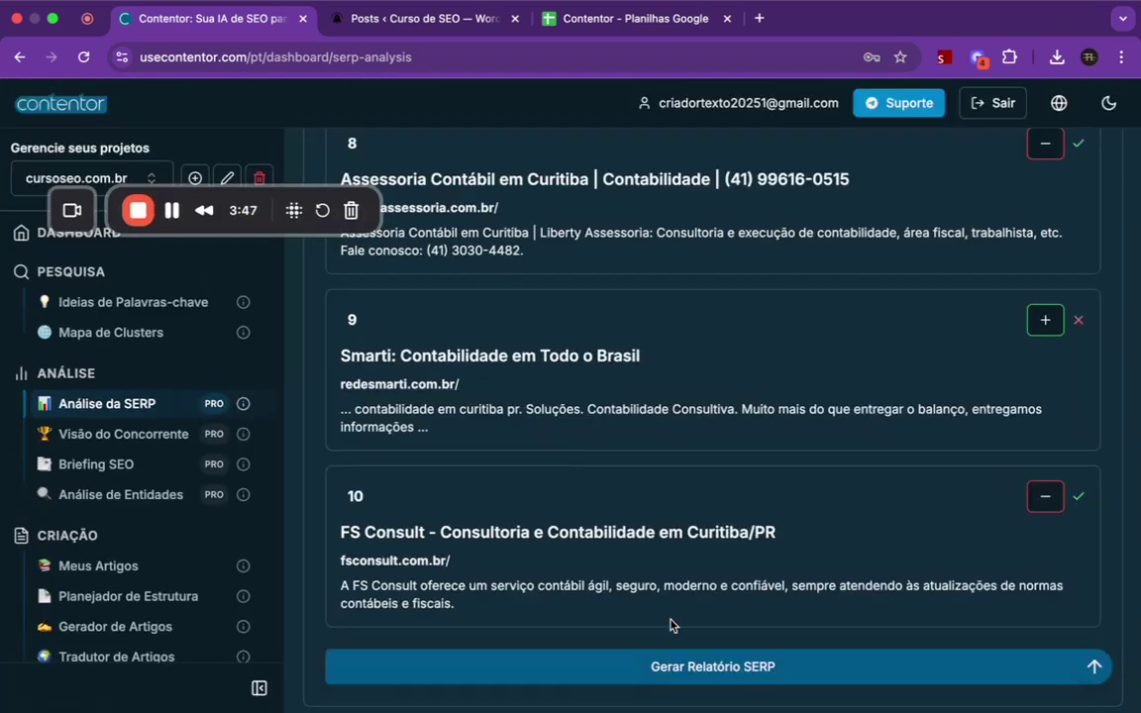
- Generate the SERP report from the added competitors and bring its general statistics into view
scroll(670, 624, down, 1)
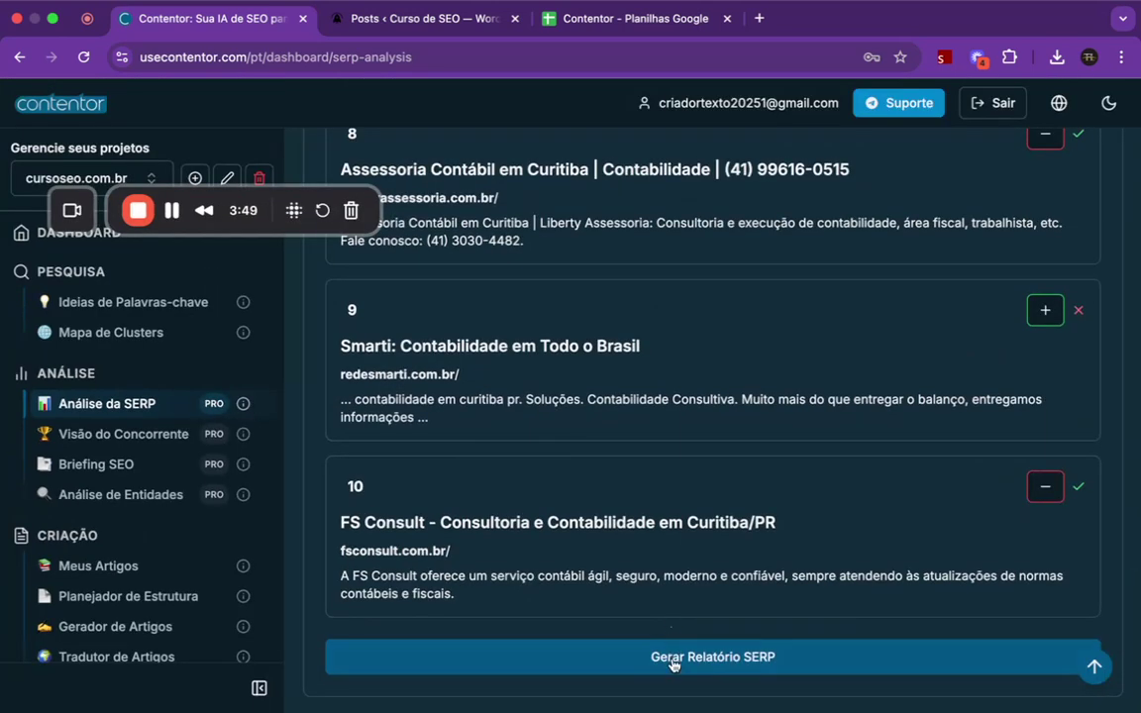
click(672, 657)
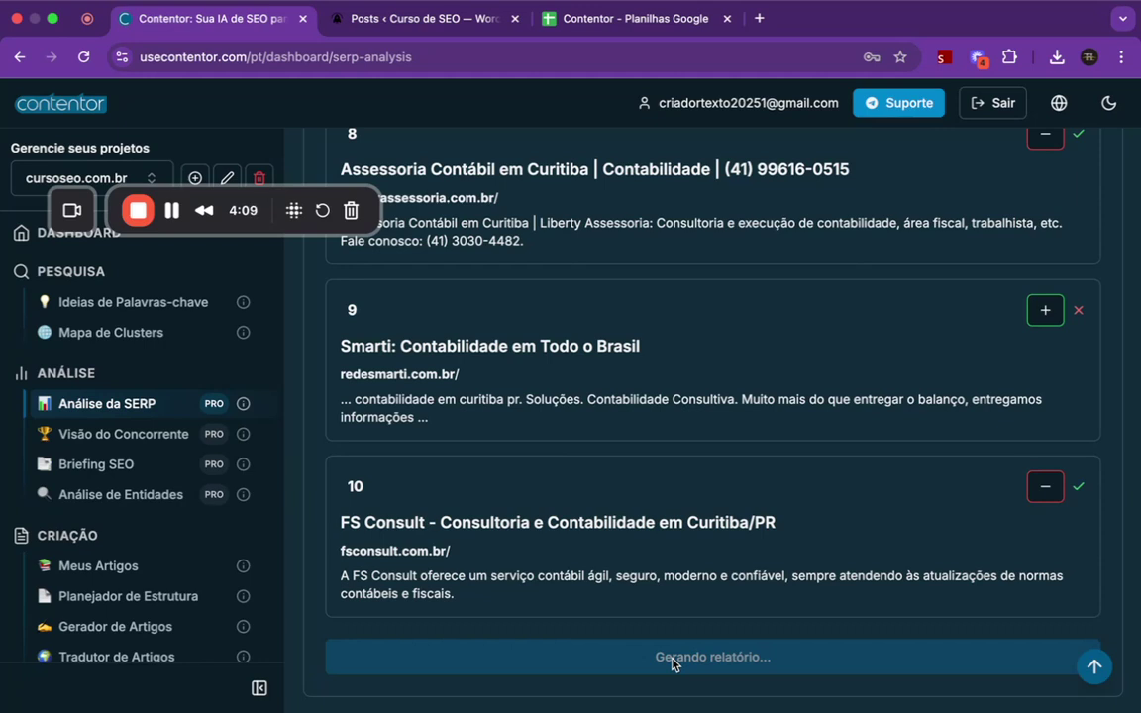
scroll(693, 561, down, 5)
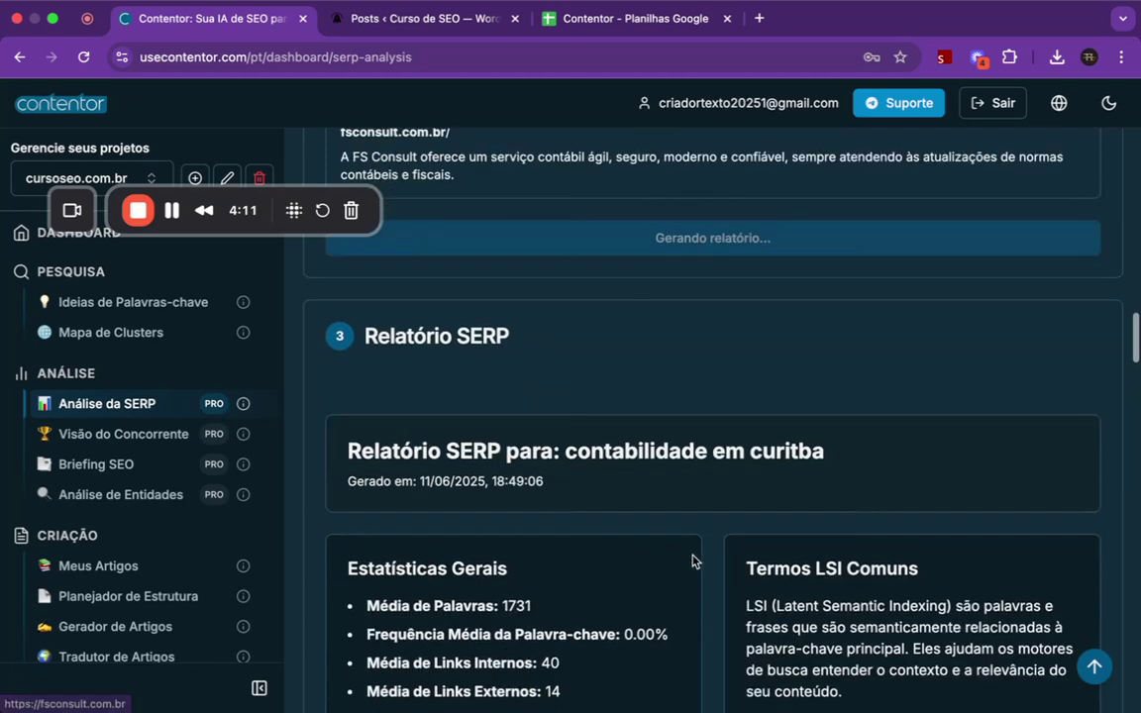
scroll(694, 561, down, 1)
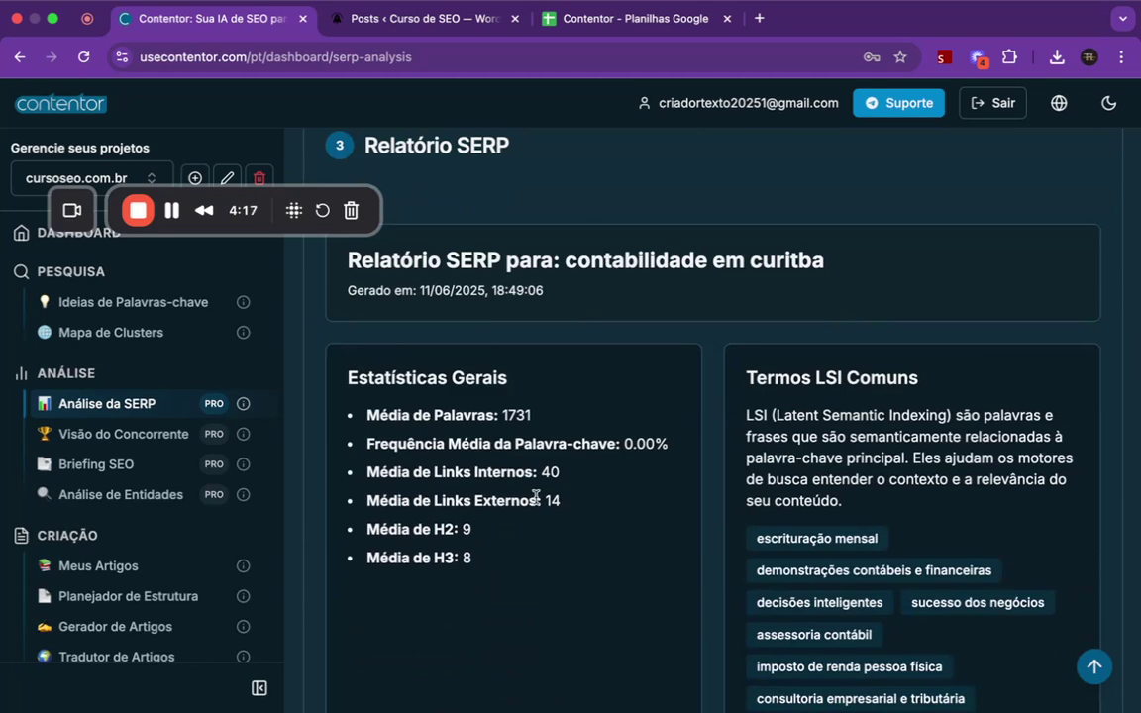
- Examine the average word count and keyword frequency in the report's general statistics
scroll(458, 449, up, 5)
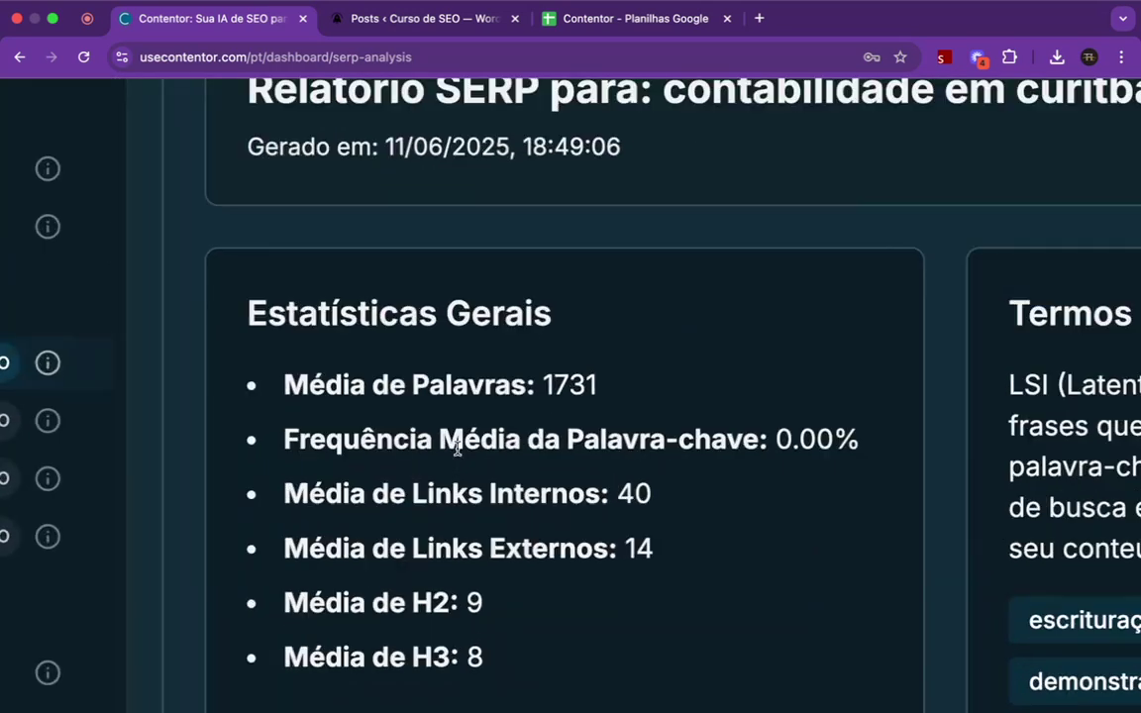
drag(544, 380, 595, 380)
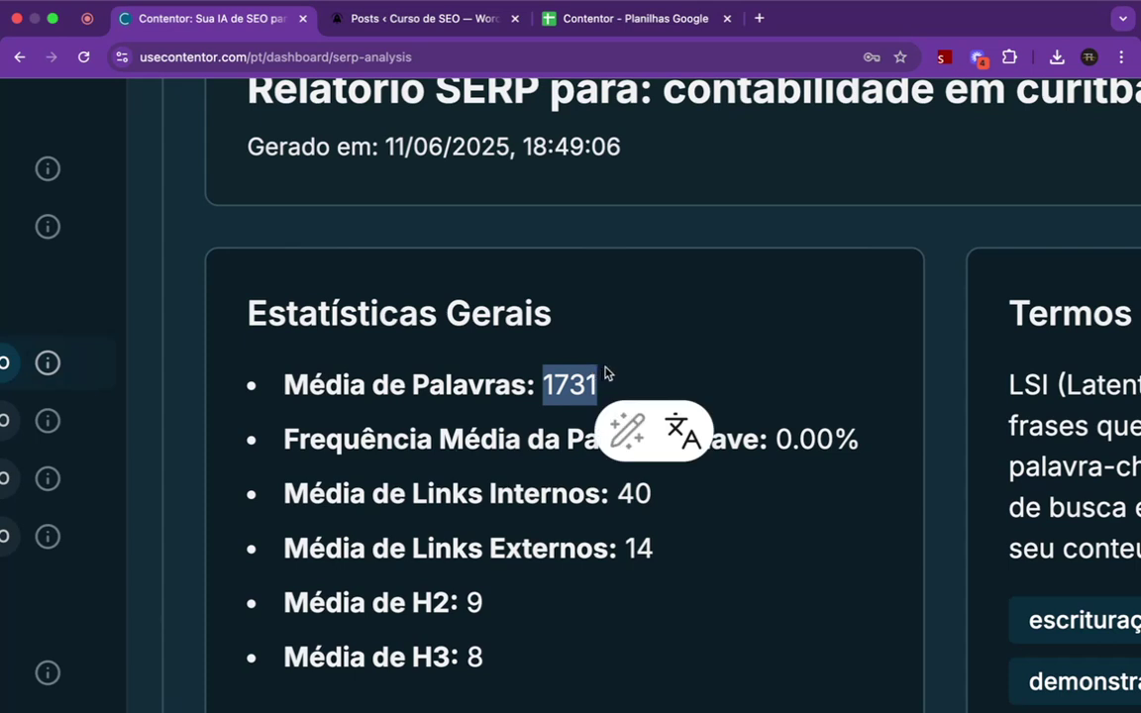
click(602, 385)
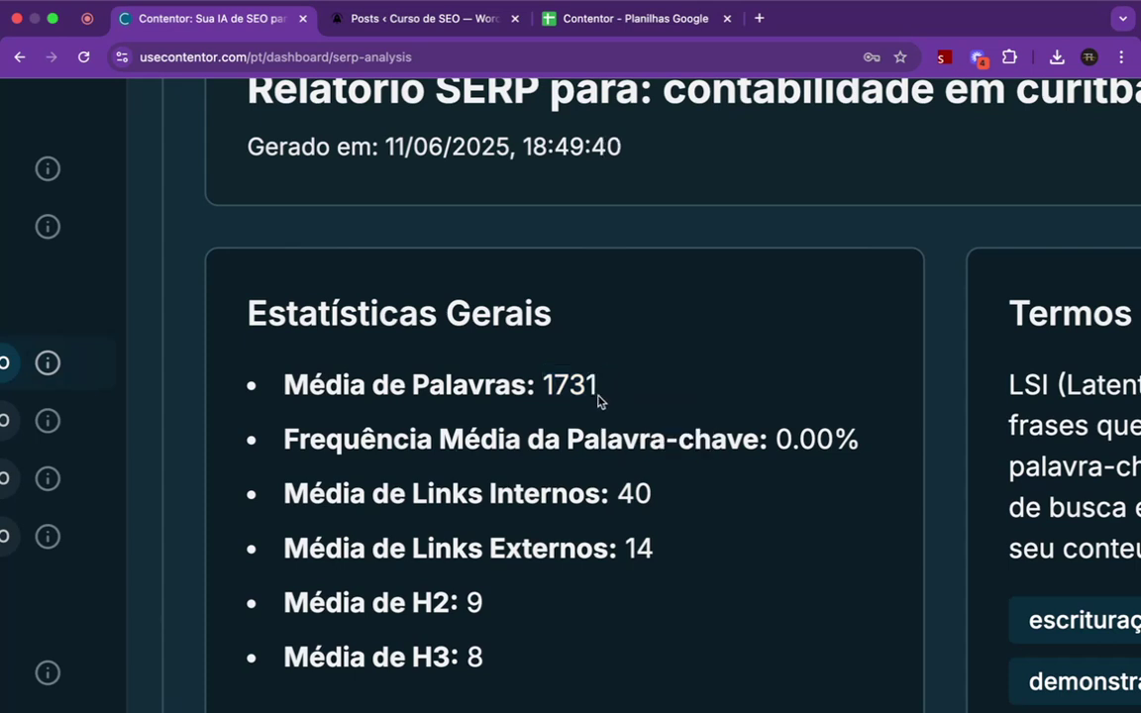
scroll(597, 401, up, 3)
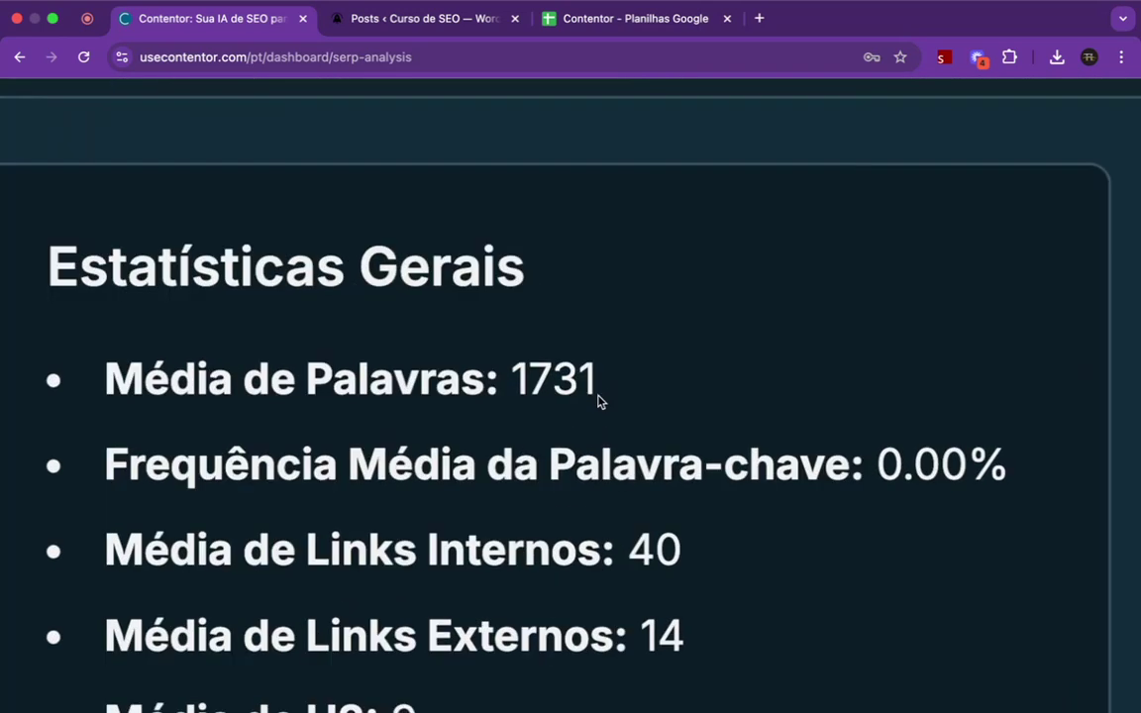
scroll(581, 441, down, 2)
scroll(569, 478, down, 3)
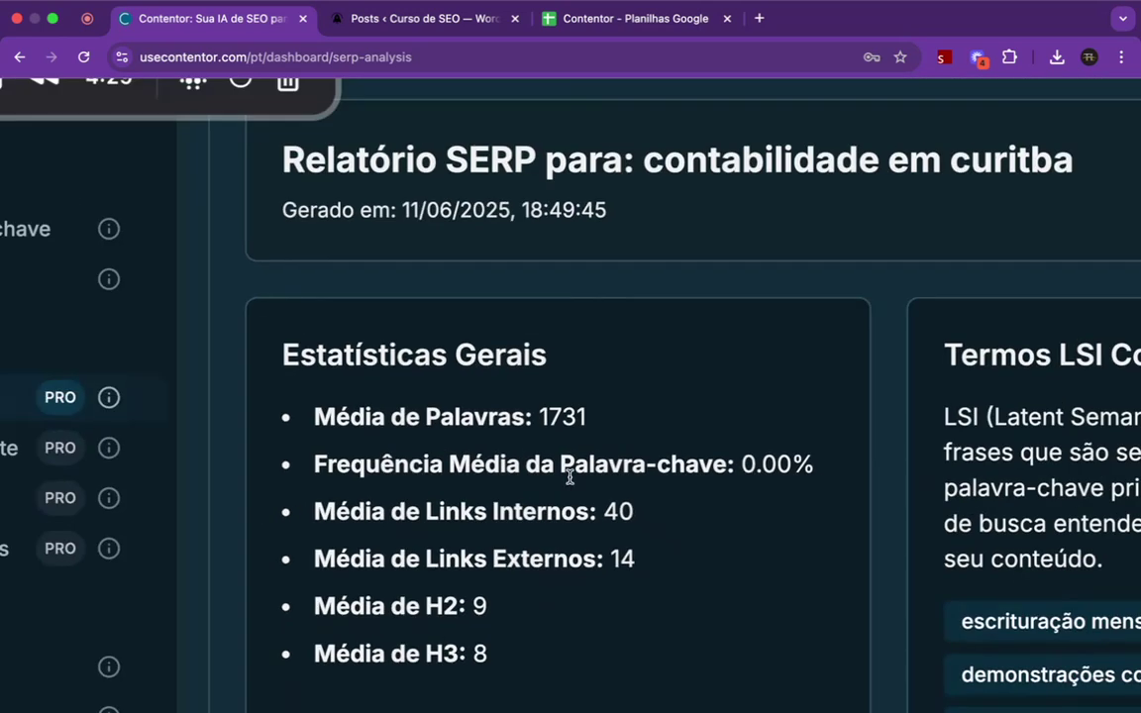
scroll(575, 478, up, 2)
scroll(574, 479, down, 3)
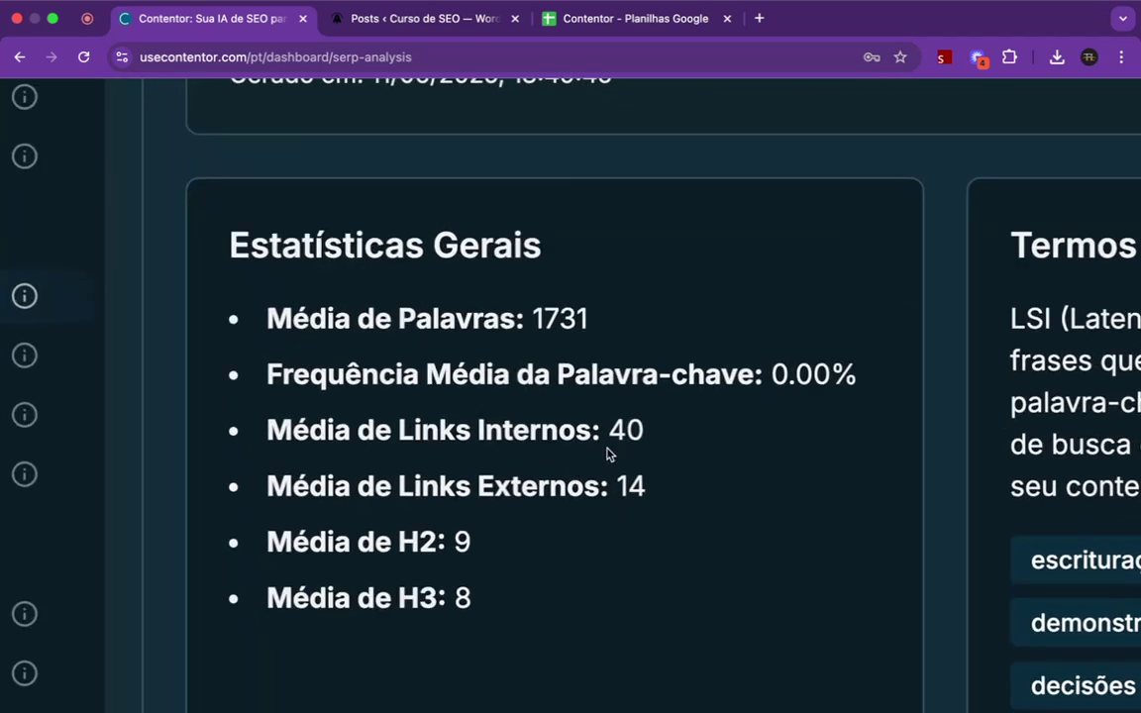
- Examine the average number of internal links in the general statistics and look back at the analysed competitor sites
drag(614, 428, 657, 438)
scroll(651, 416, up, 2)
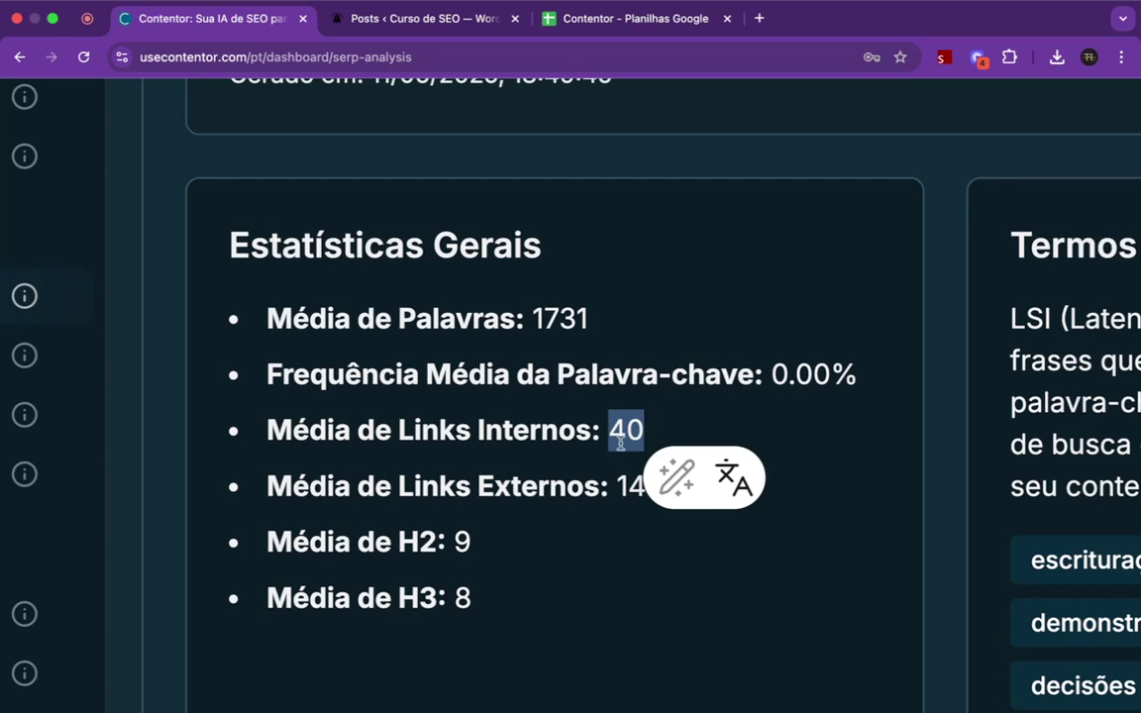
click(647, 448)
double_click(617, 428)
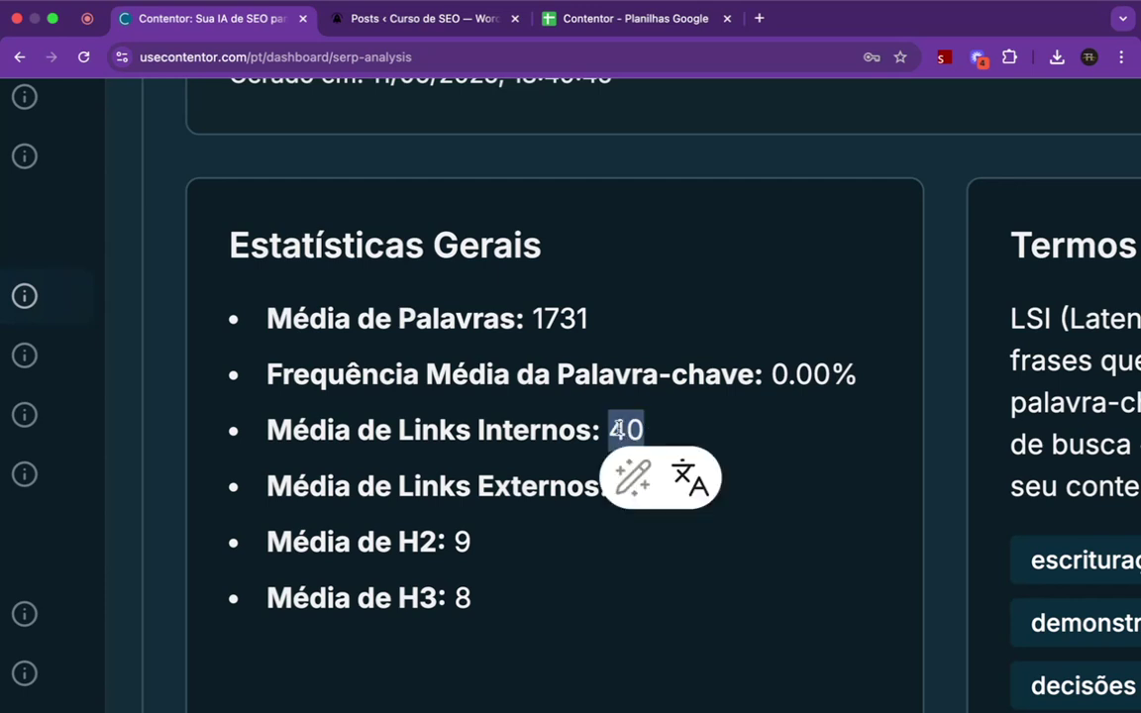
click(682, 428)
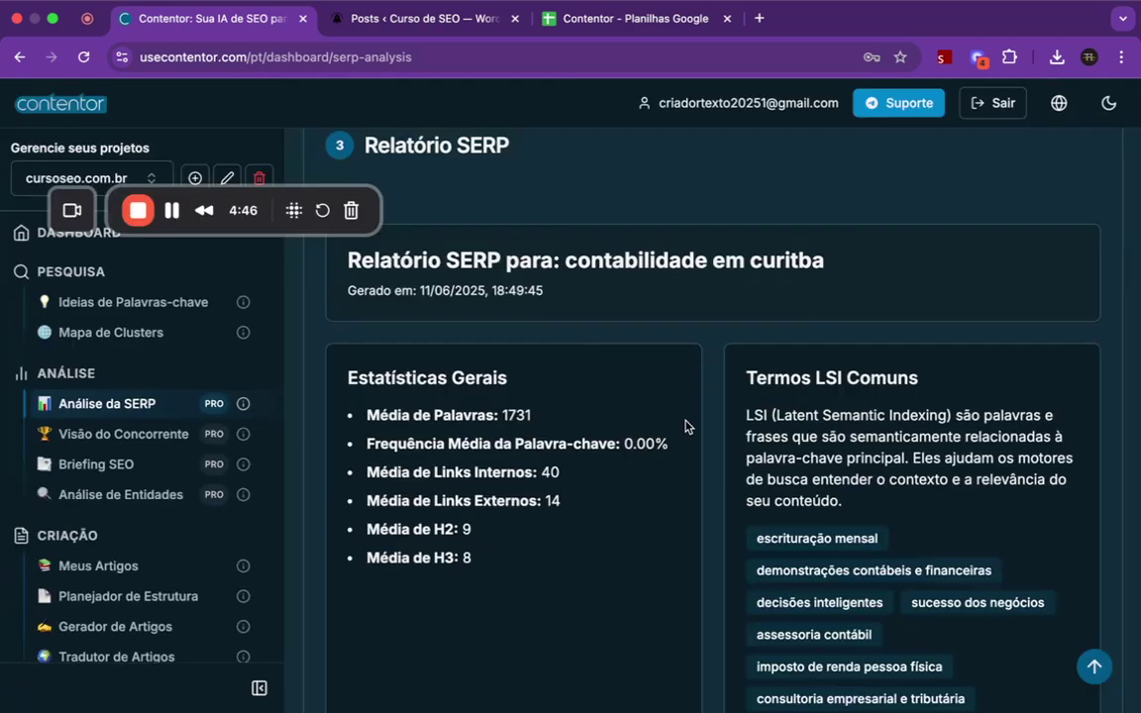
scroll(684, 427, up, 12)
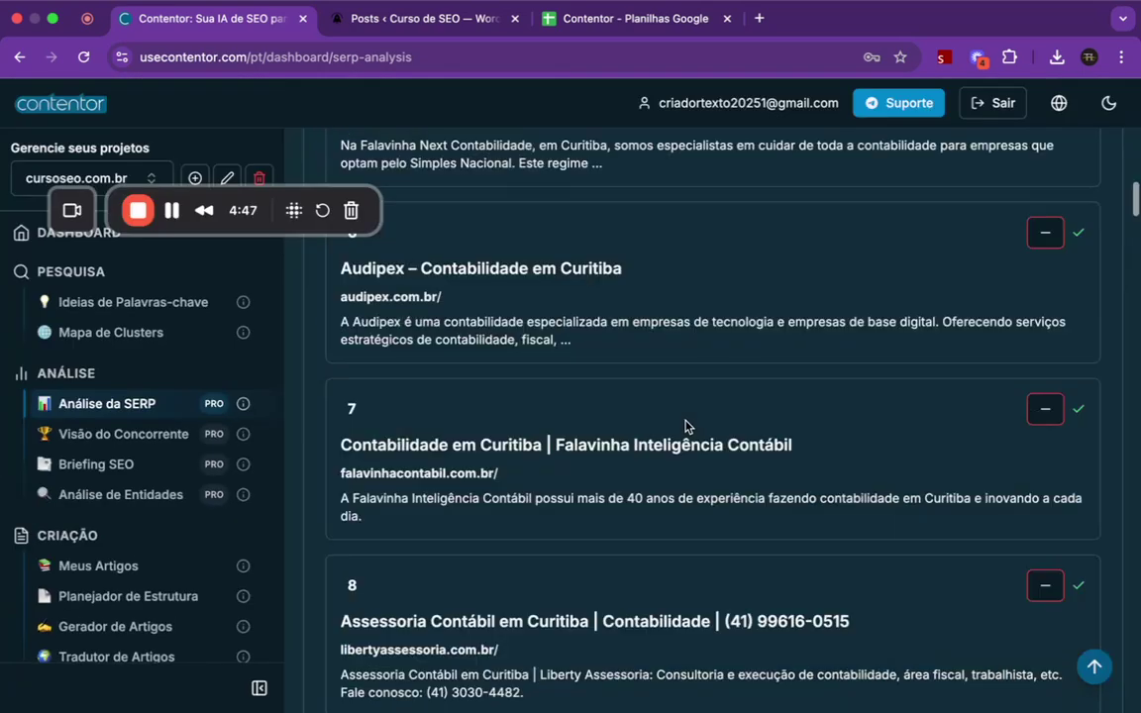
scroll(657, 456, down, 8)
scroll(654, 467, down, 5)
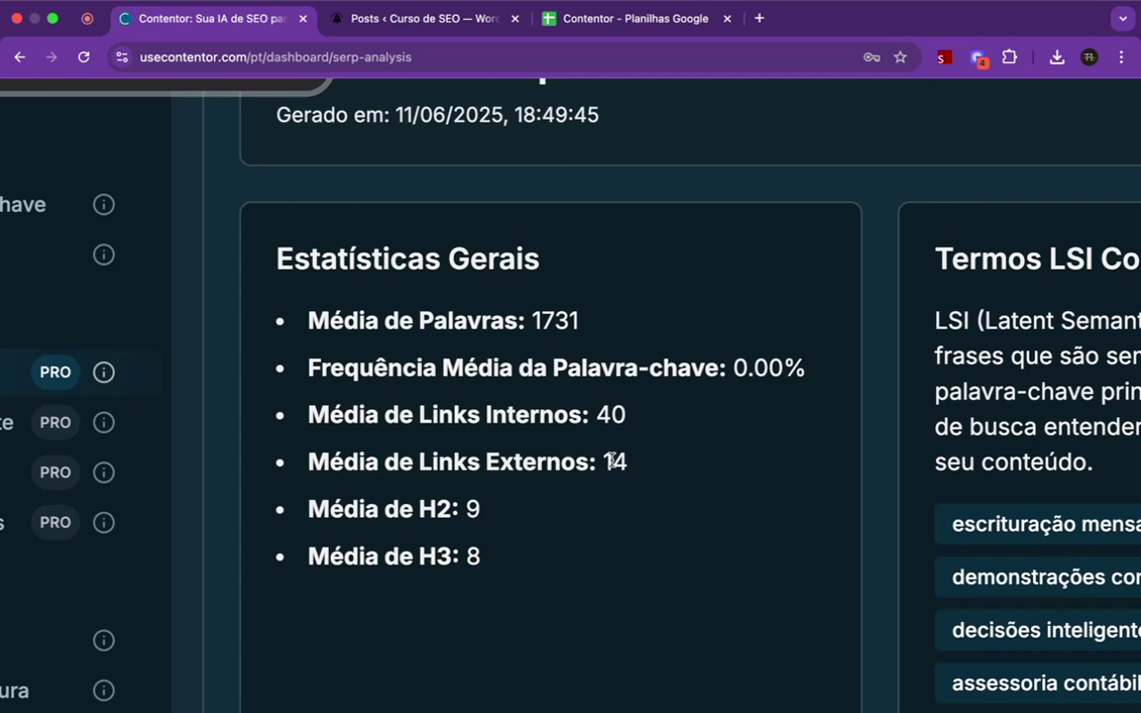
- Examine the average number of external links and the H2 and H3 heading averages in the general statistics
scroll(612, 460, up, 3)
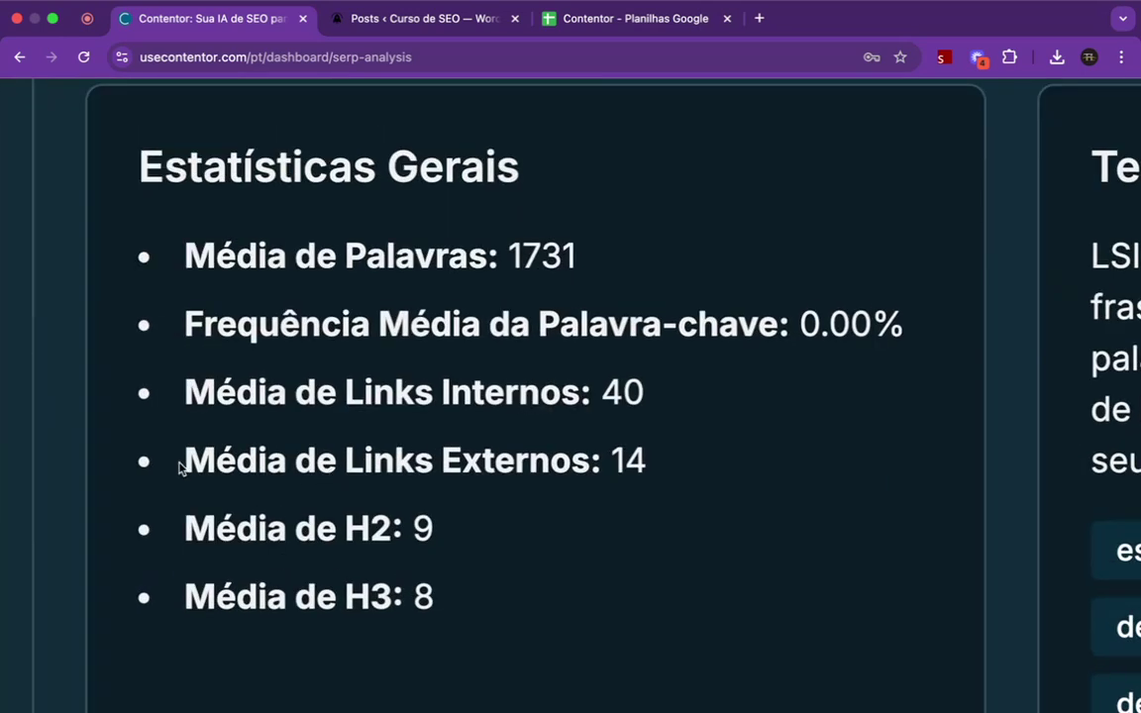
drag(180, 468, 649, 463)
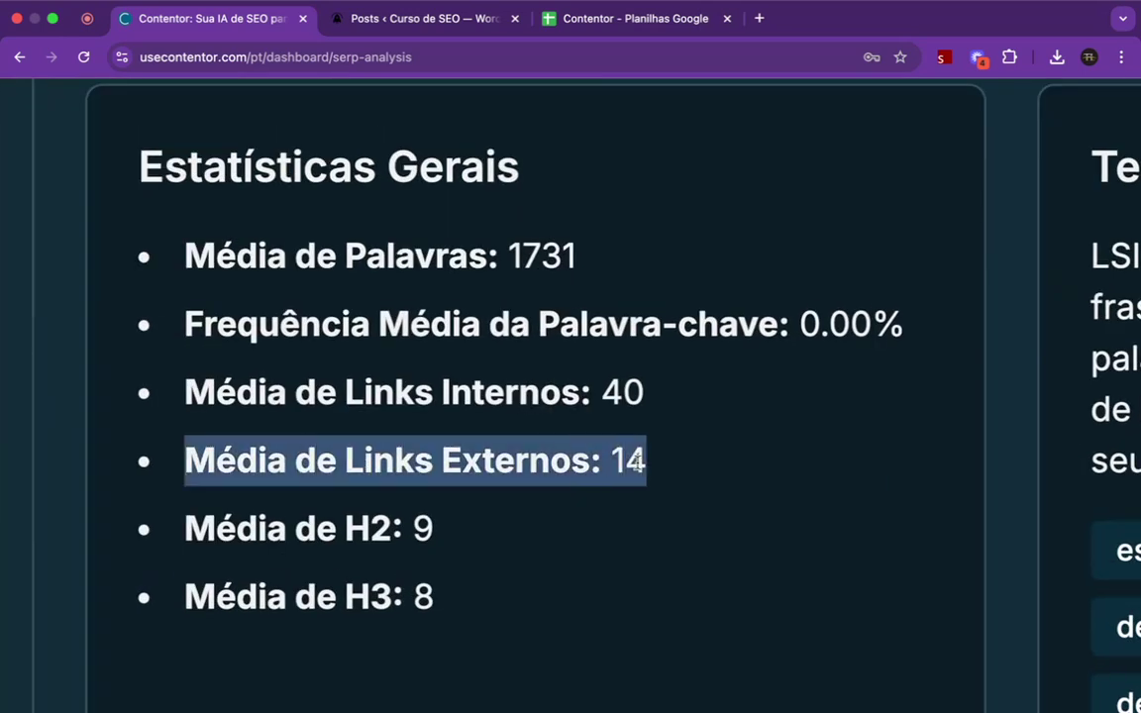
click(734, 470)
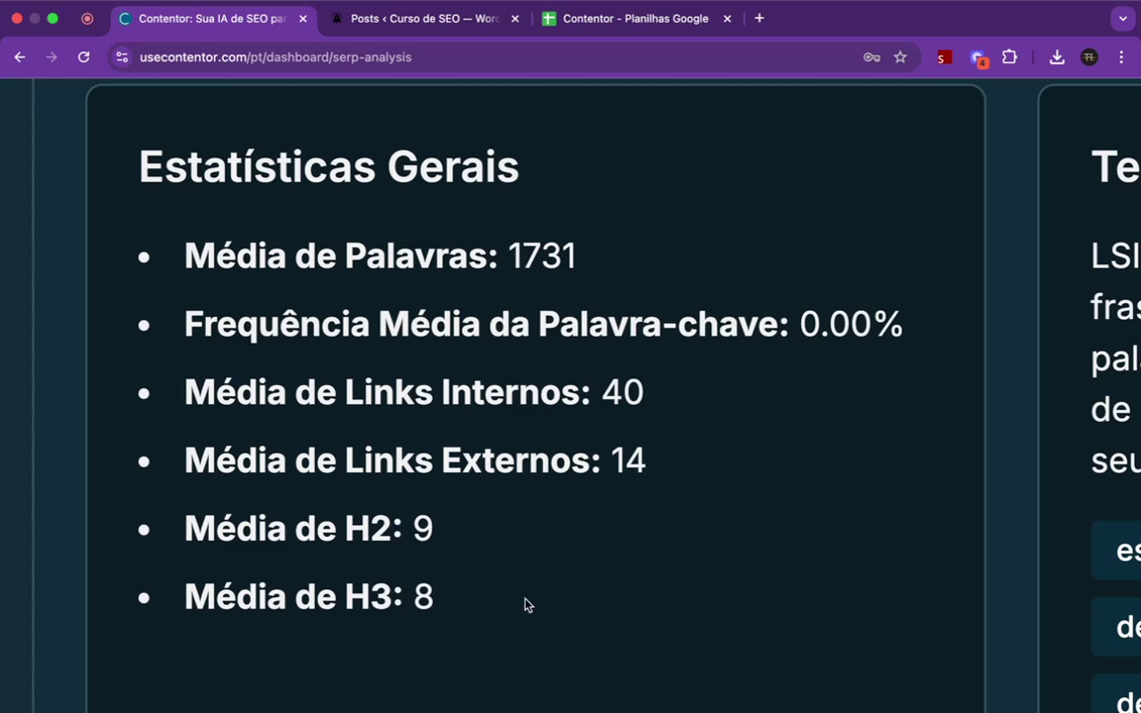
scroll(525, 607, down, 3)
scroll(525, 606, down, 2)
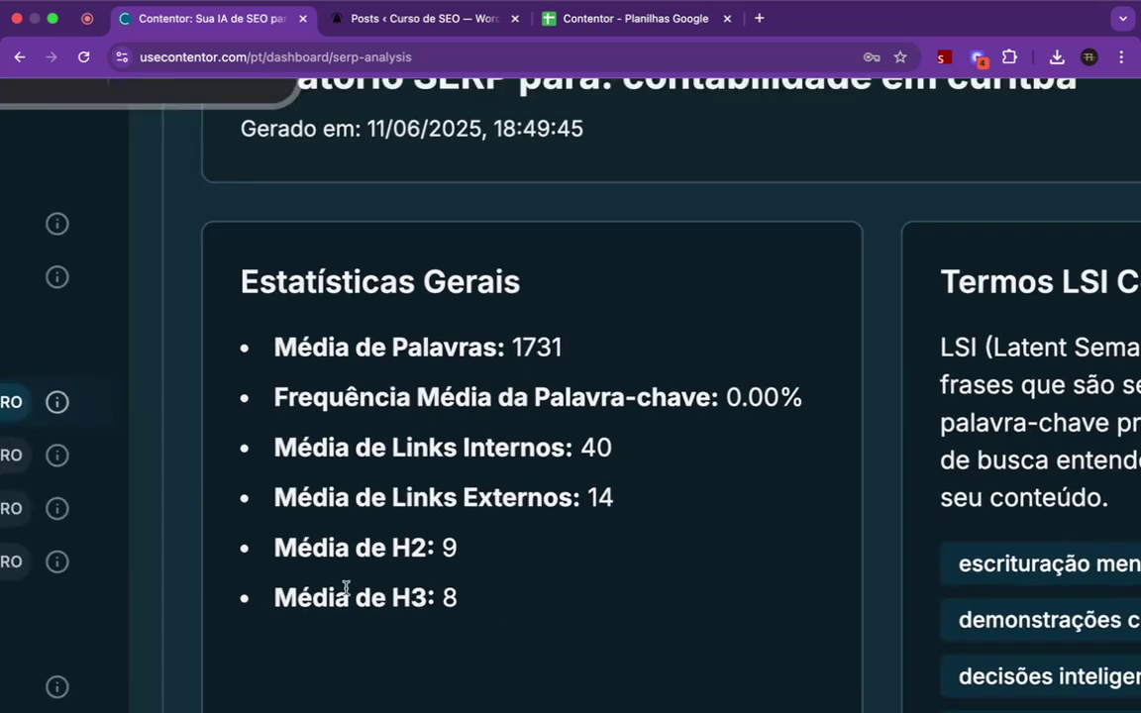
double_click(450, 548)
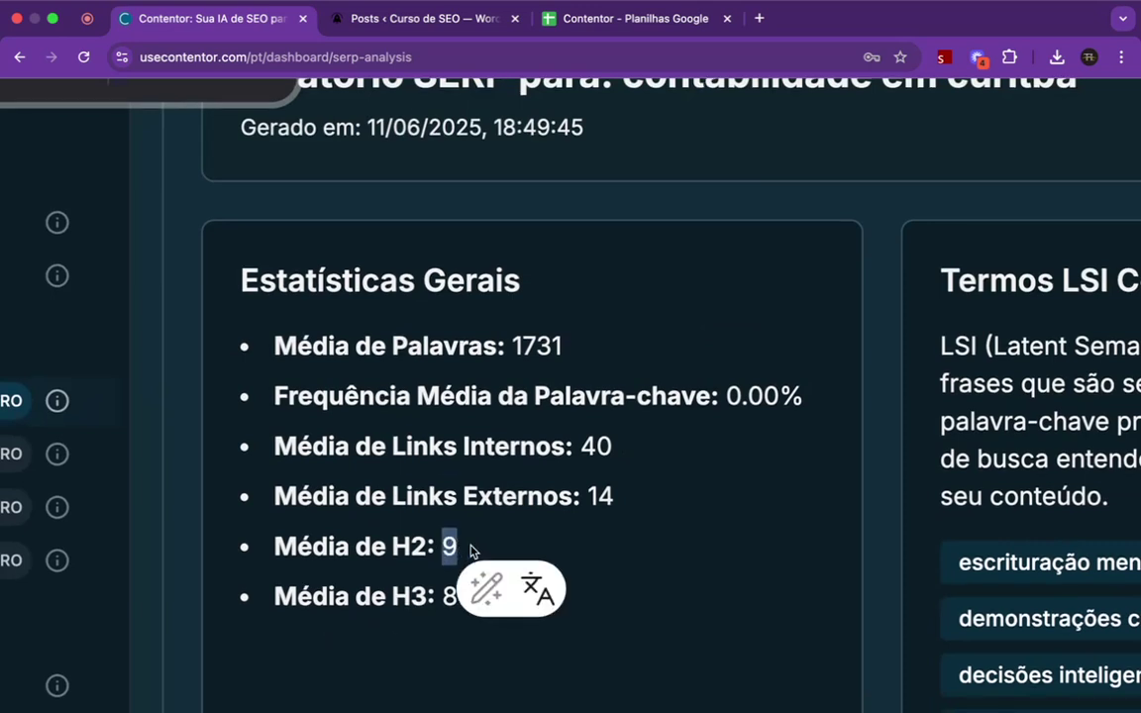
scroll(472, 548, down, 2)
double_click(451, 520)
click(573, 496)
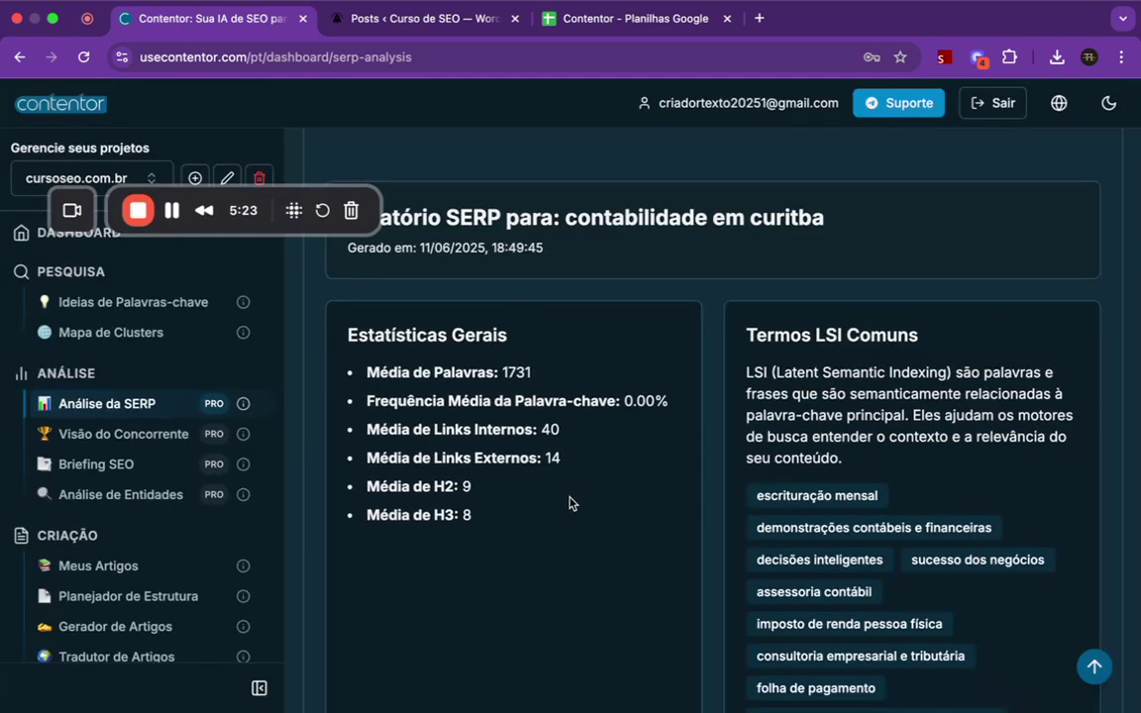
scroll(446, 483, up, 3)
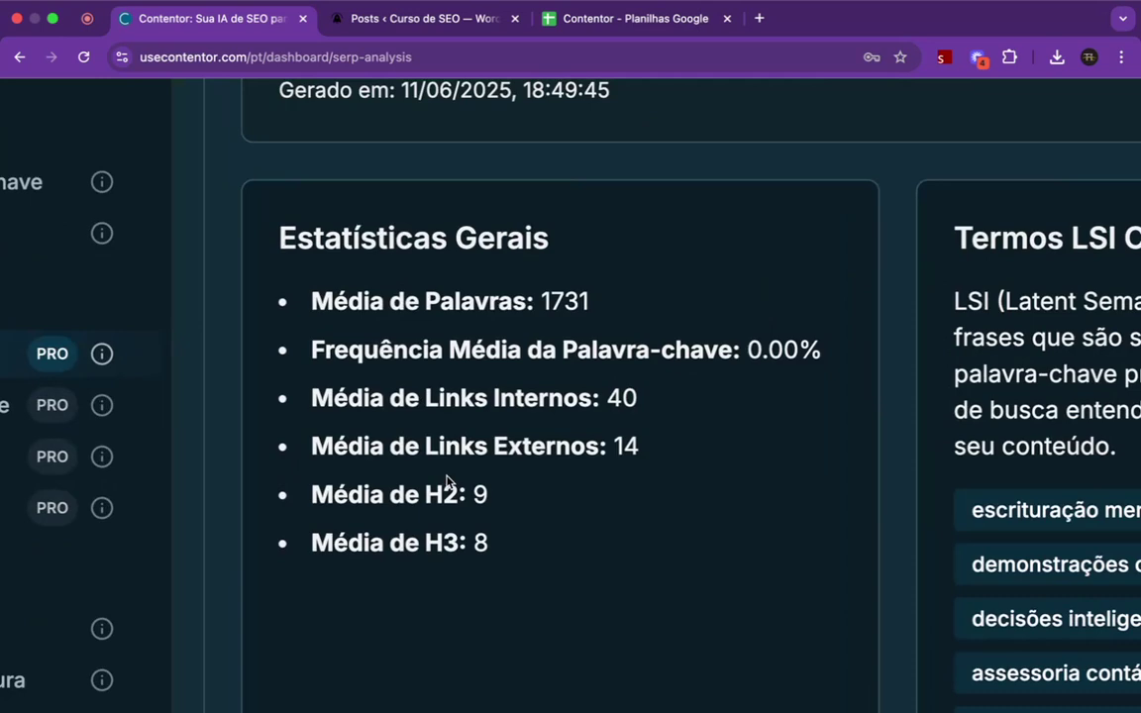
scroll(445, 482, down, 3)
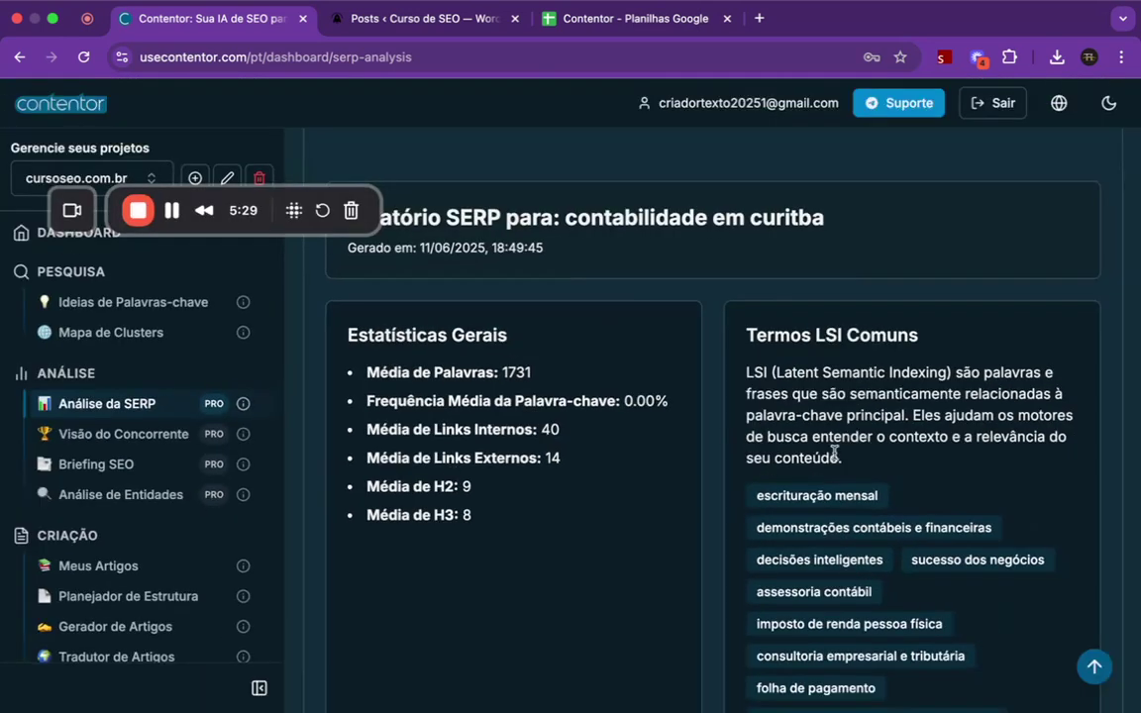
- Examine the common LSI terms in the report, singling out "assessoria contábil", "sucesso dos negócios" and "decisões inteligentes"
scroll(822, 406, down, 1)
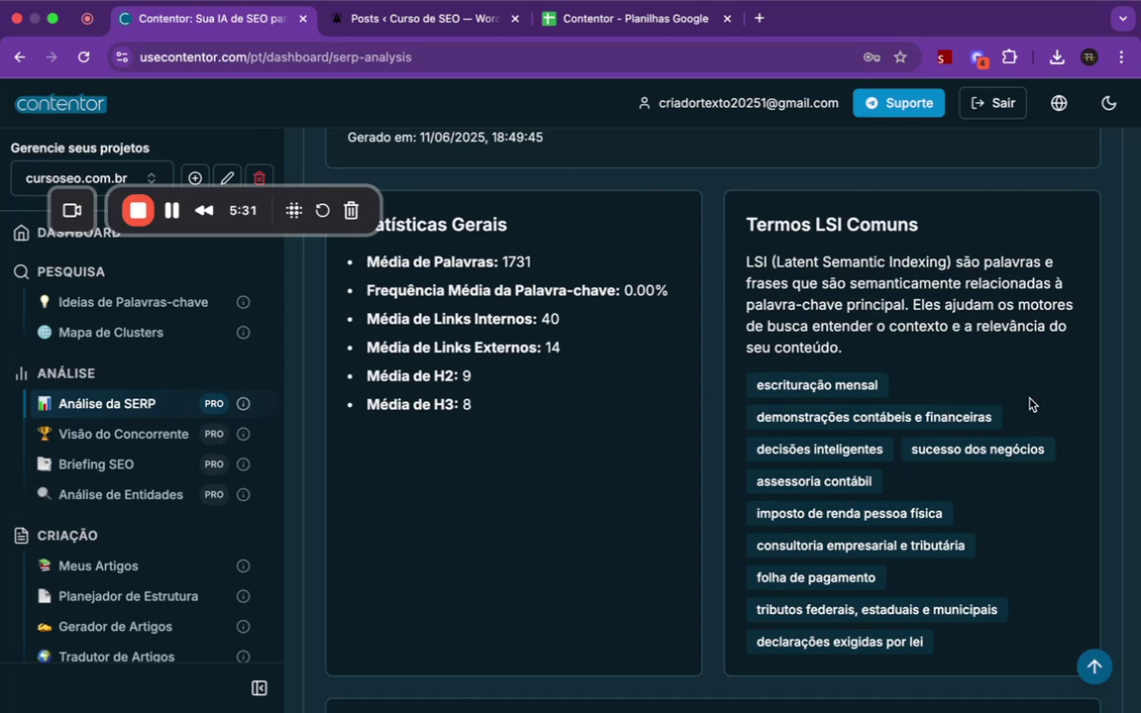
scroll(1030, 402, up, 3)
scroll(887, 471, down, 3)
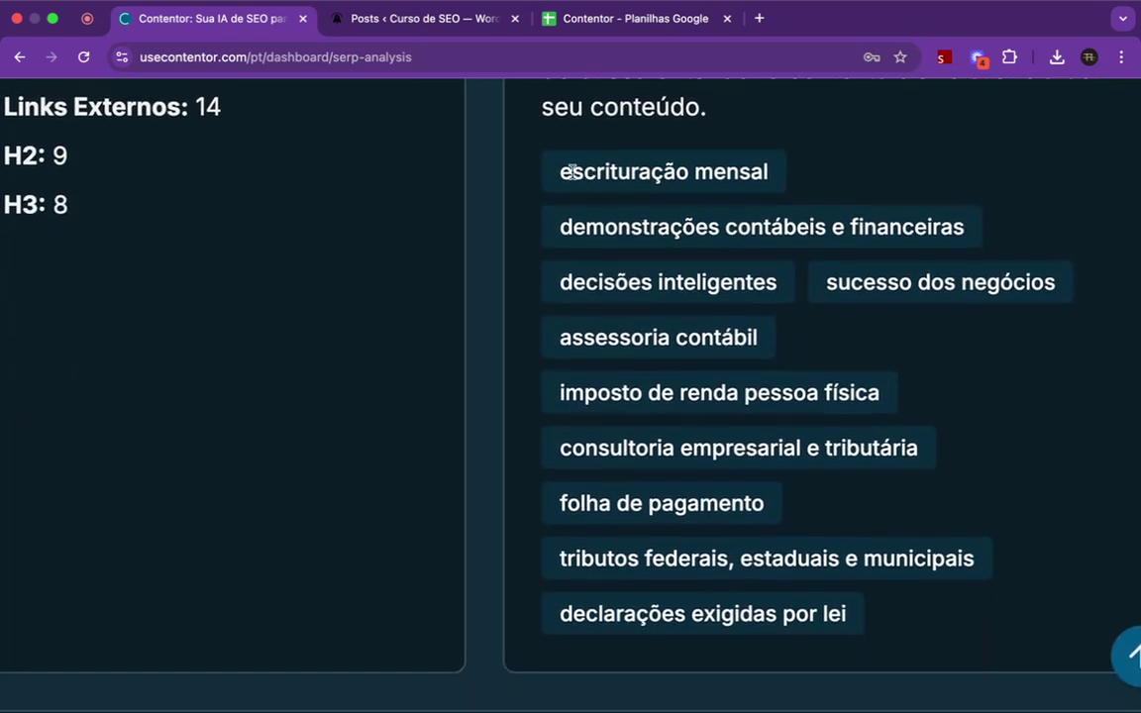
drag(561, 171, 853, 608)
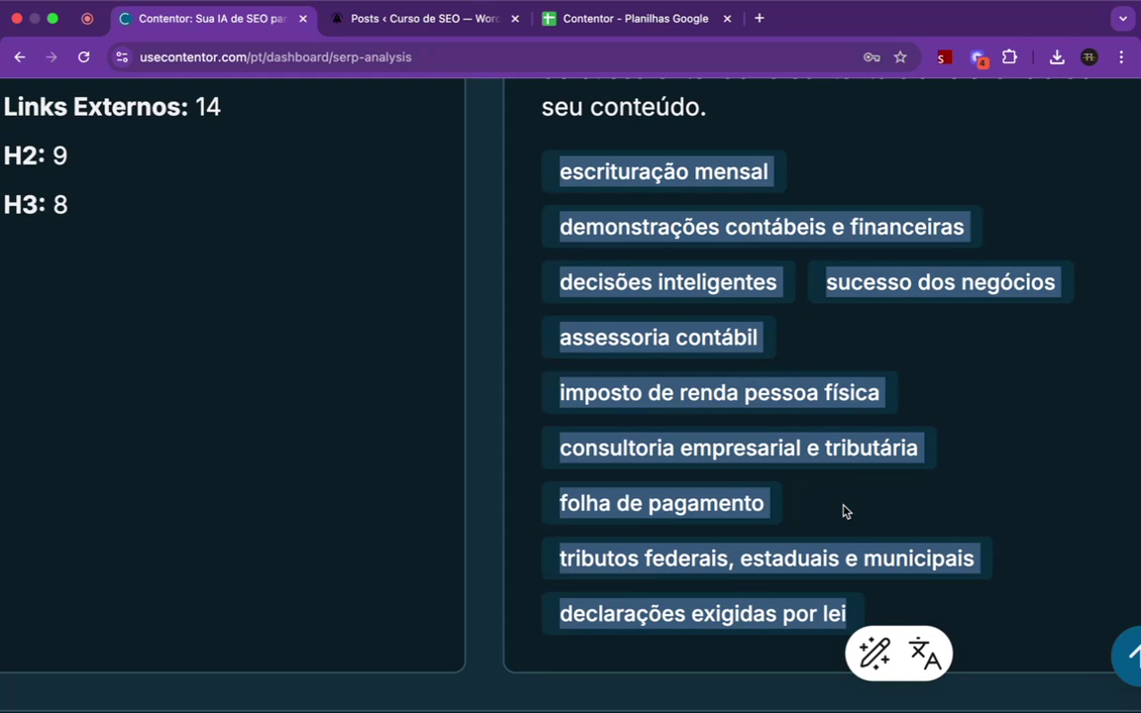
click(739, 383)
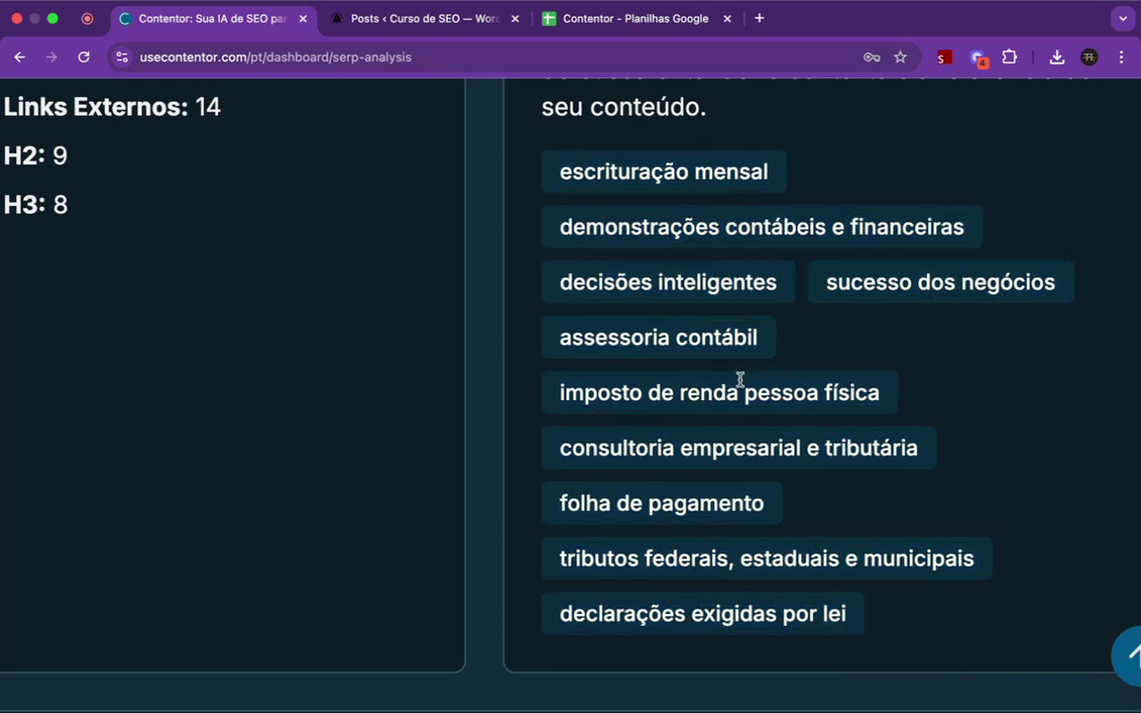
drag(763, 342, 530, 349)
drag(832, 282, 1070, 287)
click(981, 235)
drag(559, 285, 783, 283)
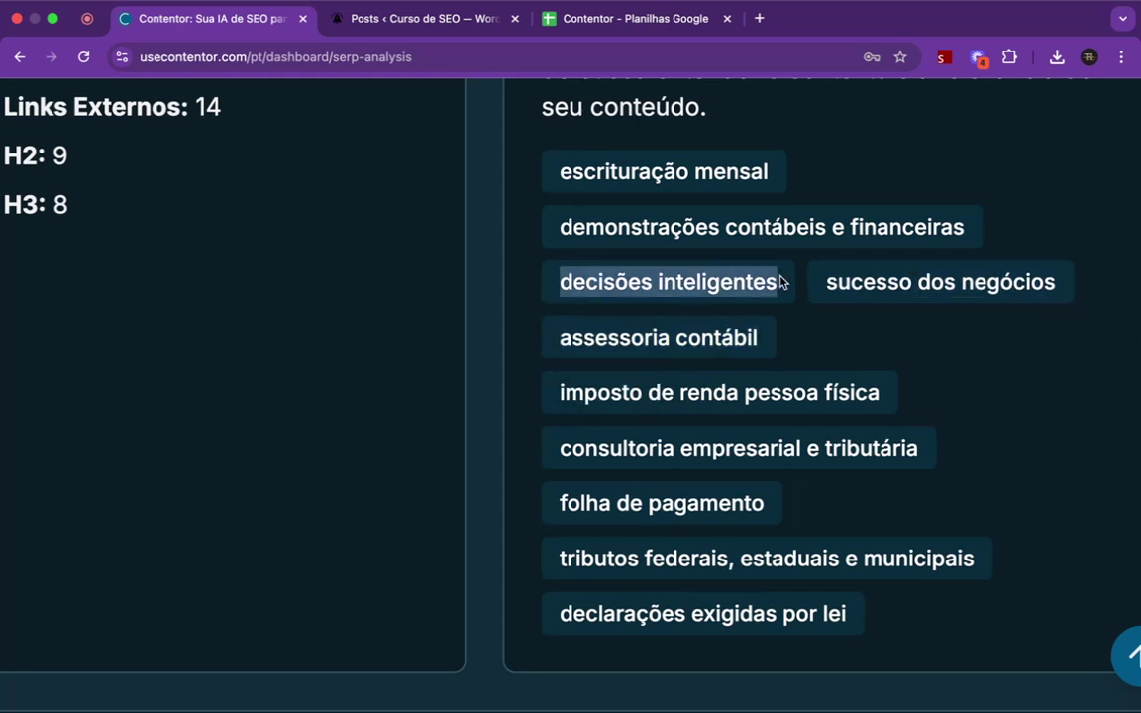
- Read the definition of LSI terms and look back at the searched keyword to relate the two
key(super+minus)
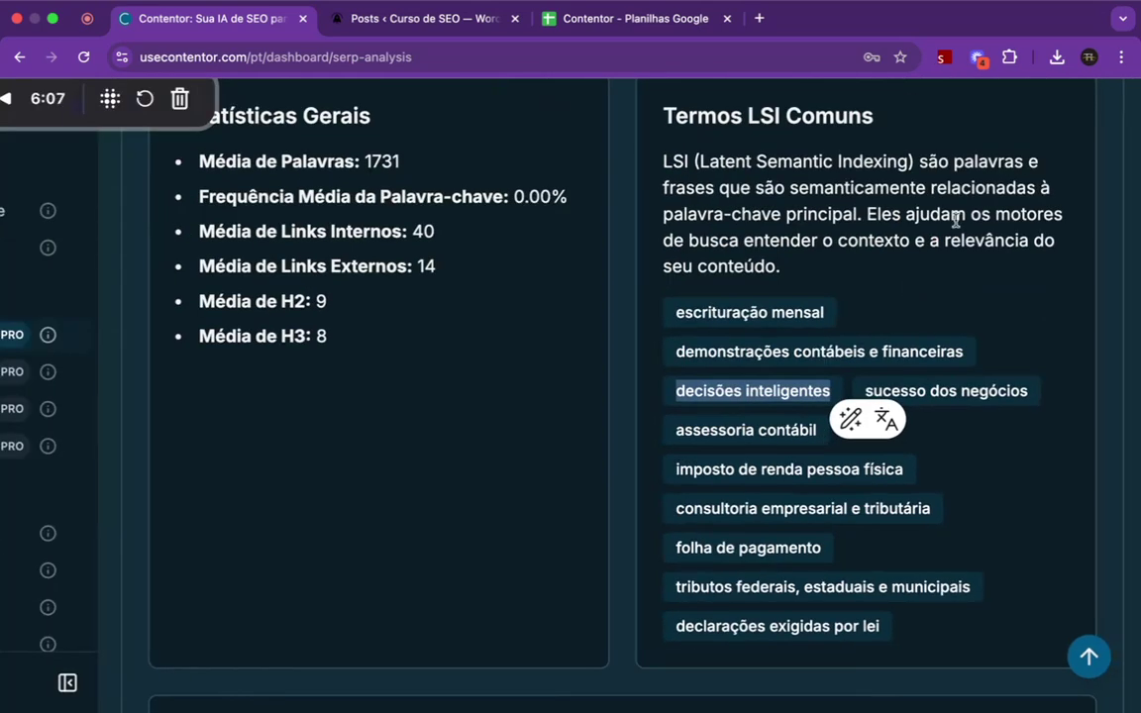
scroll(949, 219, up, 1)
key(super+plus)
key(super+plus)
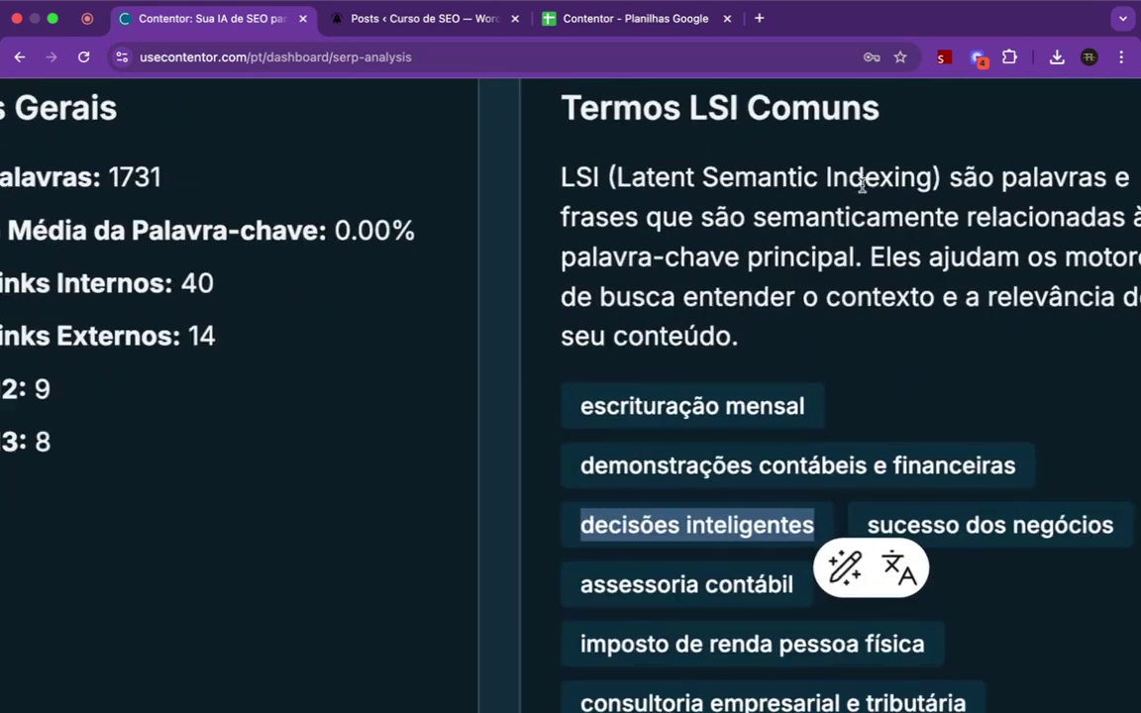
key(super+minus)
key(super+minus)
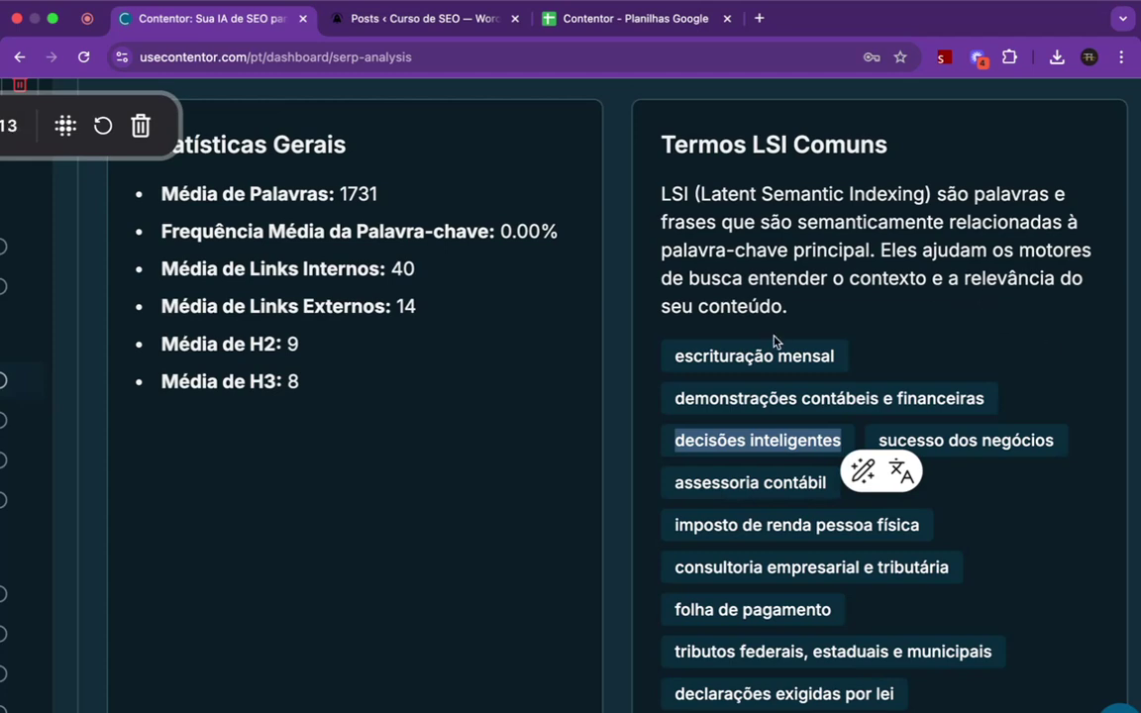
scroll(774, 339, up, 20)
scroll(344, 428, up, 12)
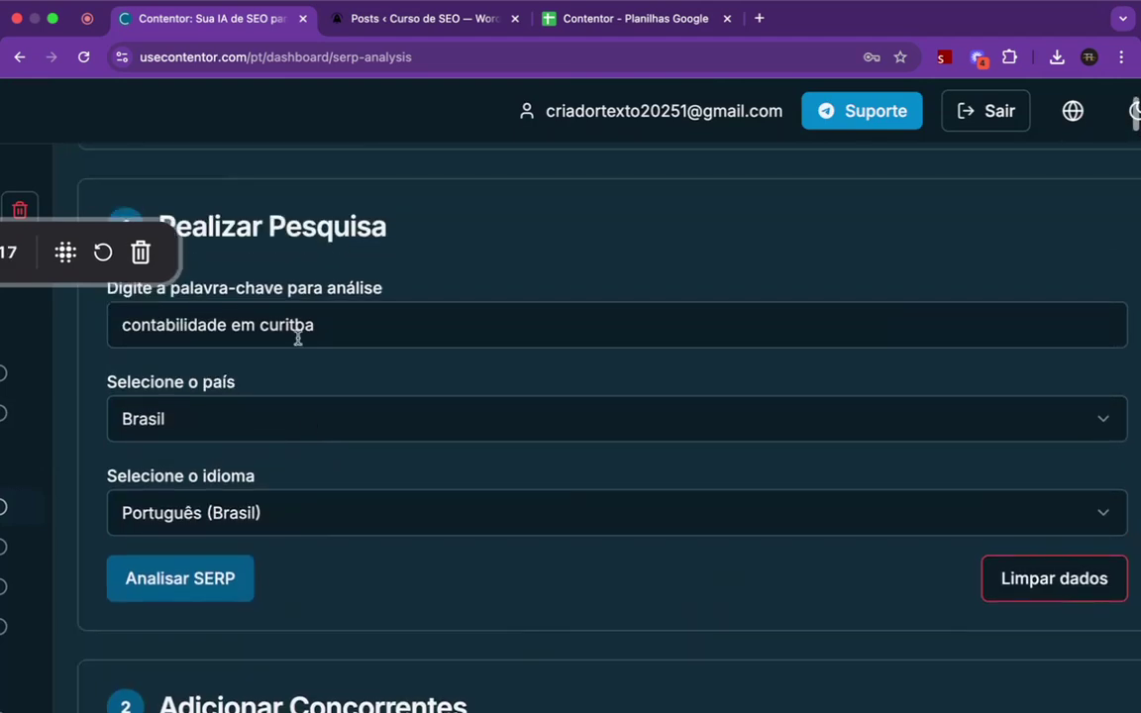
scroll(375, 425, down, 20)
scroll(374, 427, down, 15)
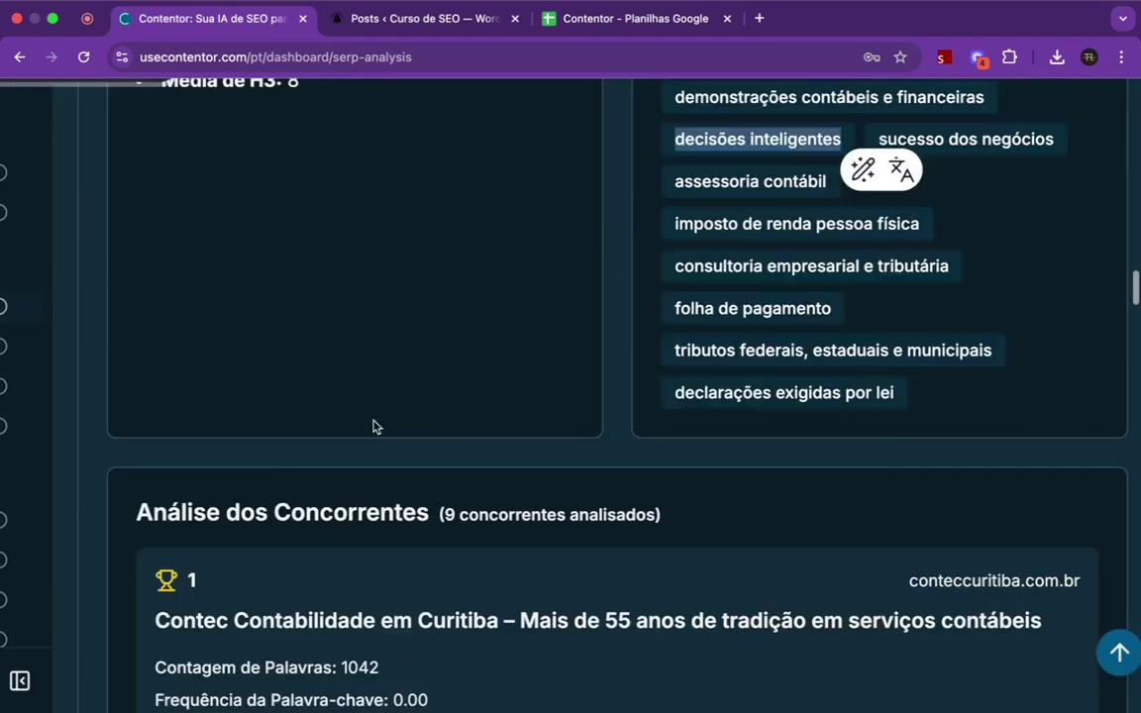
scroll(375, 425, up, 5)
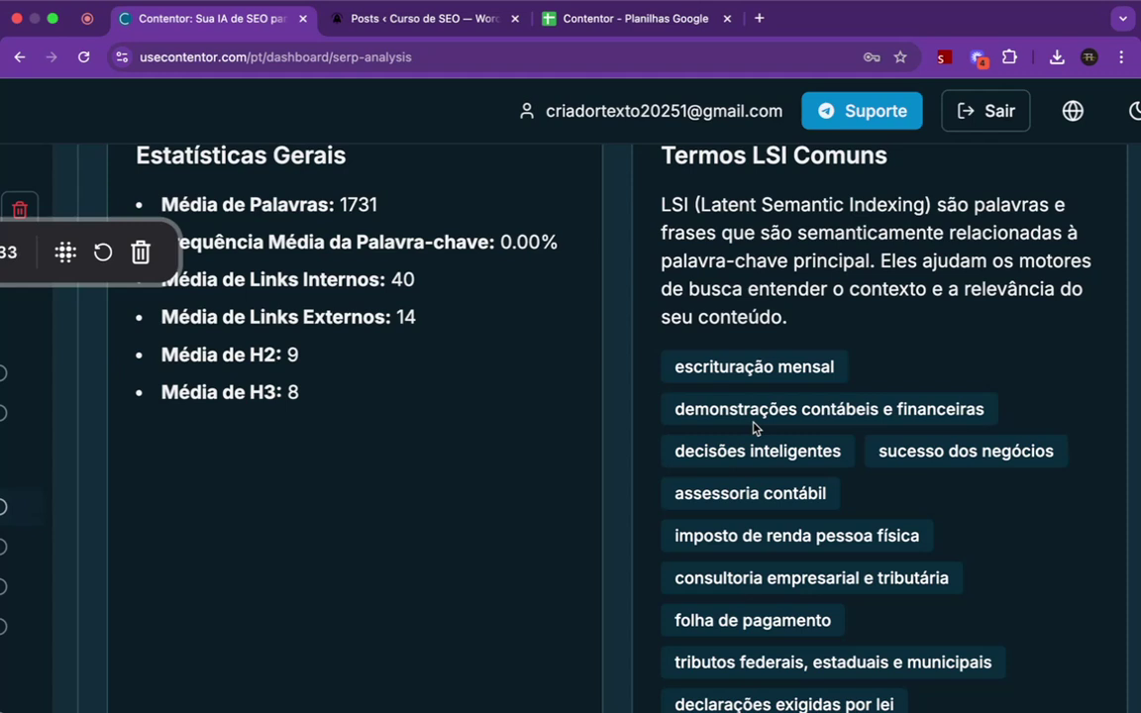
- Review the full list of LSI terms from "escrituração mensal" to "declarações exigidas por lei"
scroll(753, 428, down, 2)
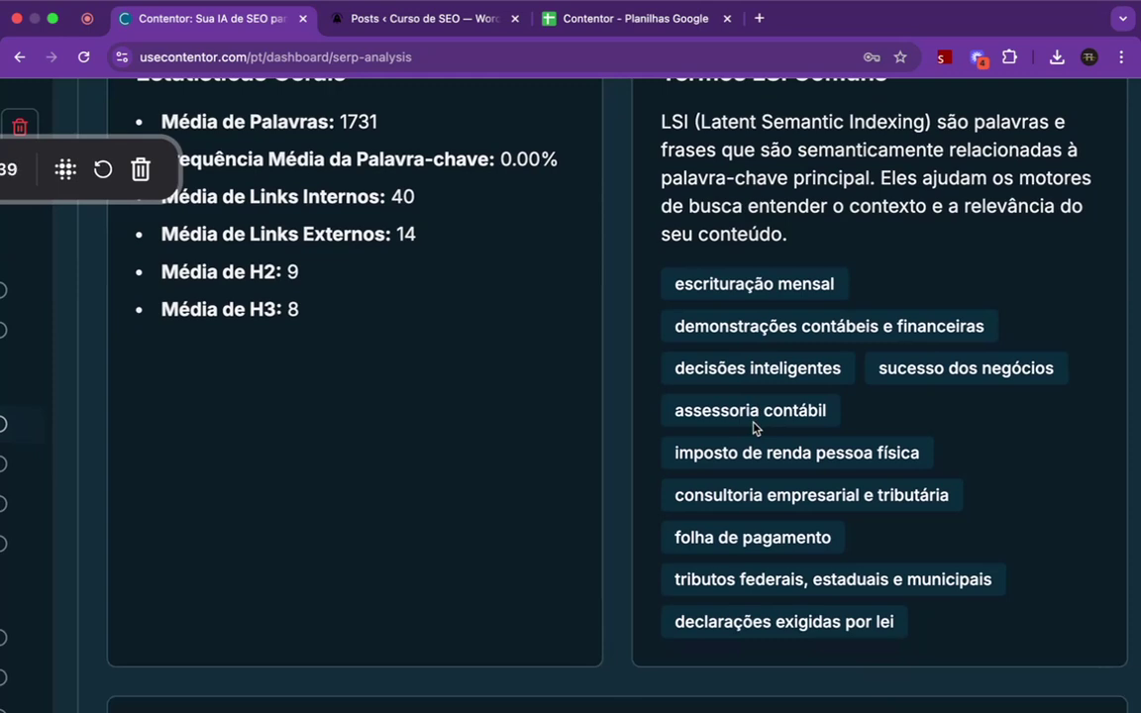
scroll(753, 431, up, 1)
scroll(722, 387, down, 2)
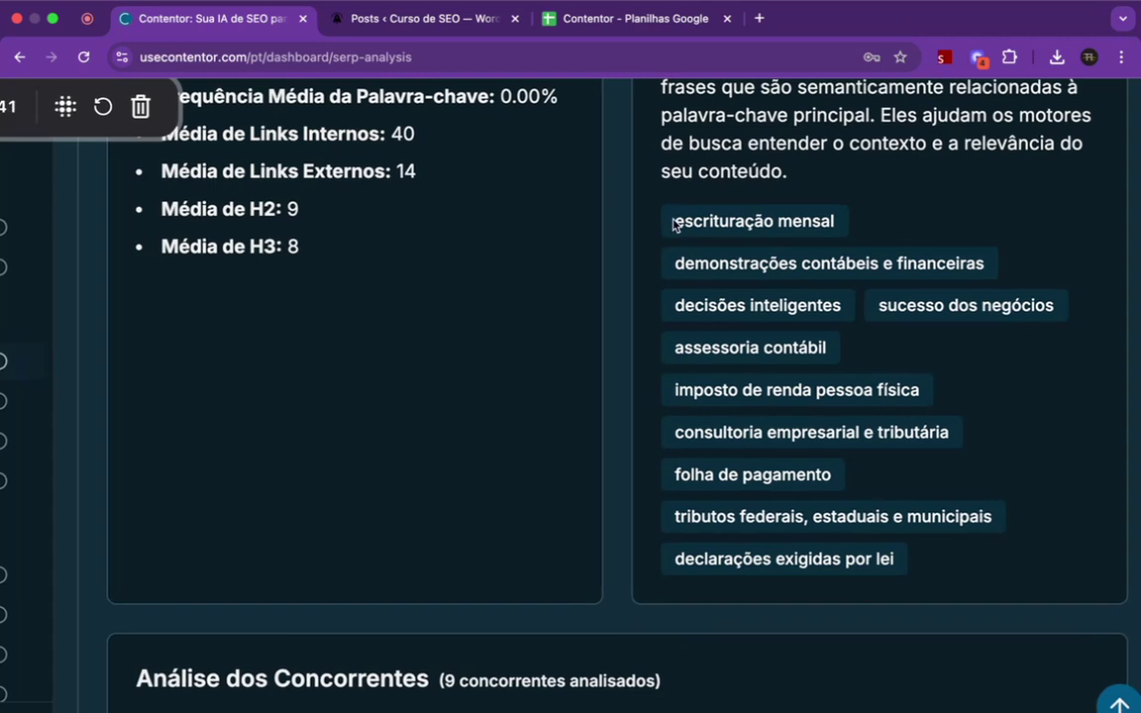
drag(675, 223, 953, 591)
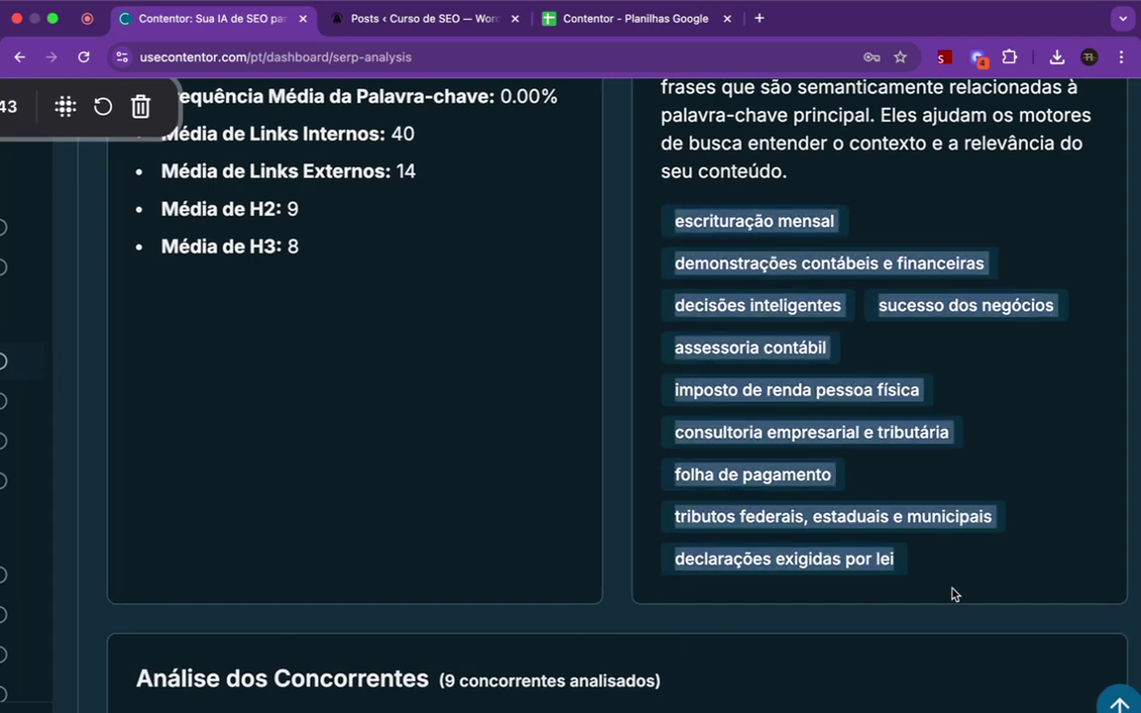
click(718, 334)
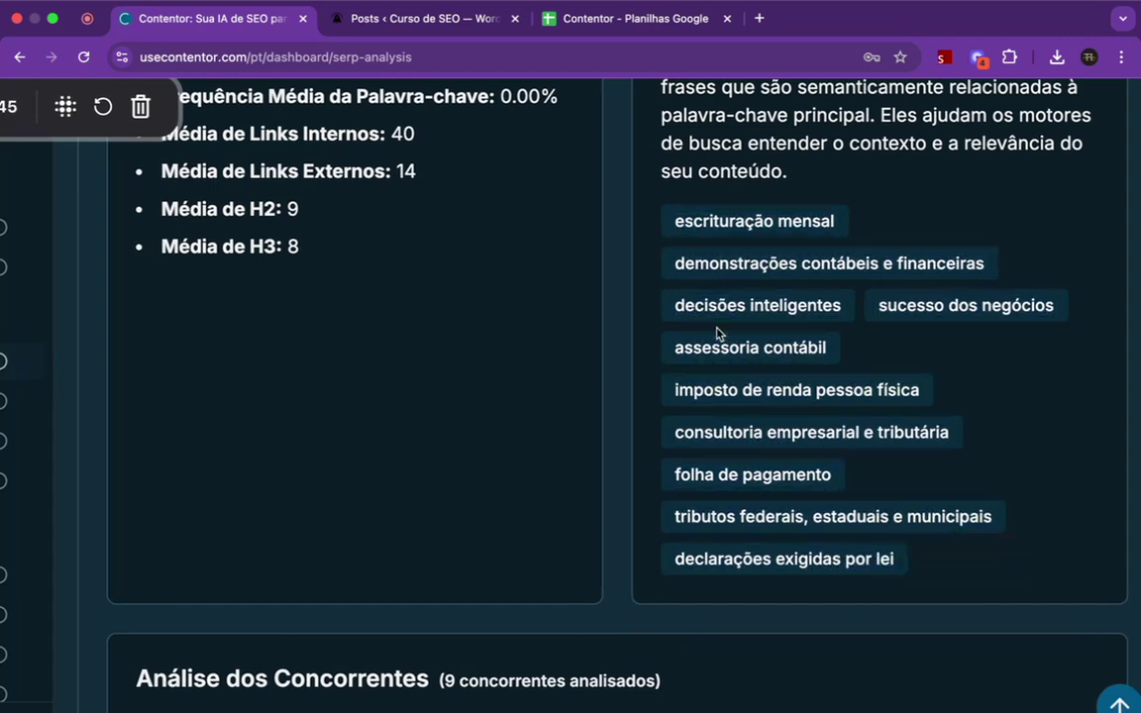
drag(682, 219, 895, 560)
click(755, 475)
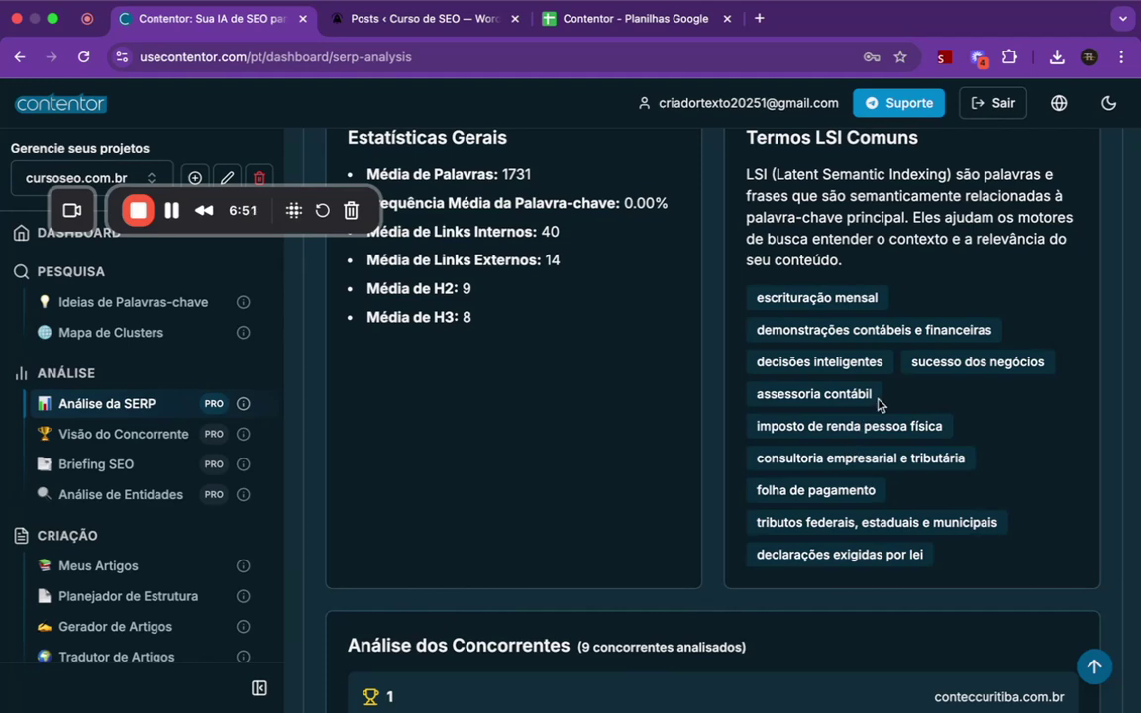
- Examine how the LSI explanation describes content context and relevance, and relate it to the listed terms
scroll(880, 404, up, 3)
drag(693, 250, 947, 498)
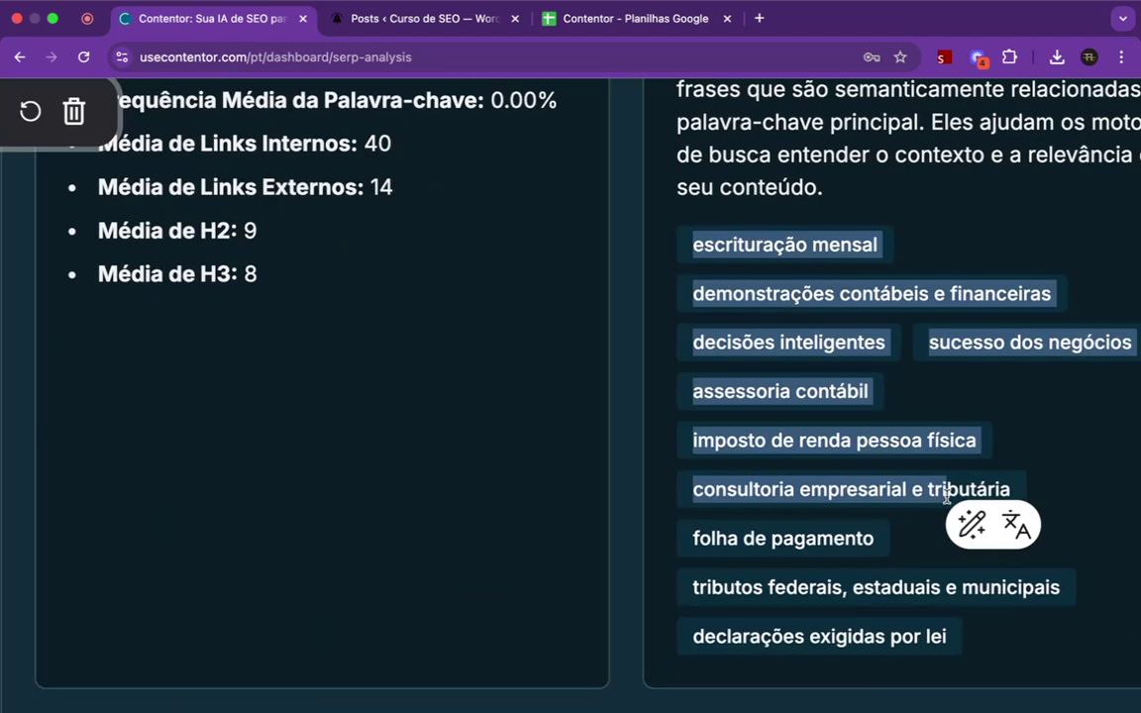
scroll(947, 498, down, 3)
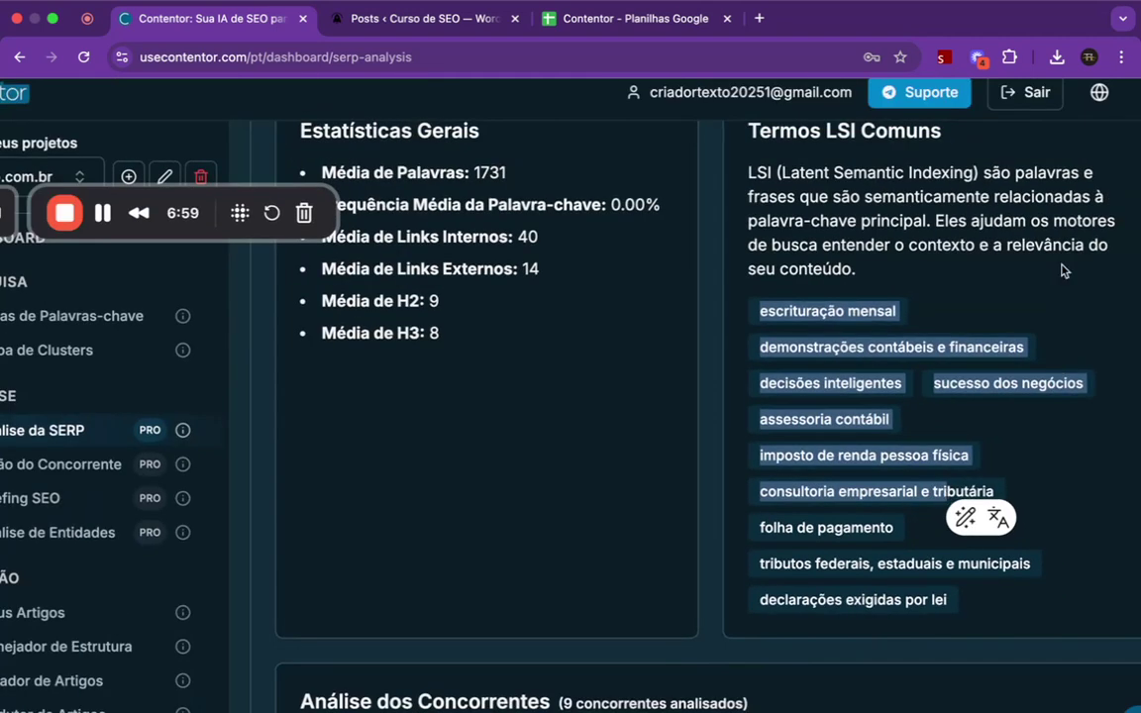
scroll(958, 215, up, 5)
double_click(840, 252)
scroll(840, 250, right, 1)
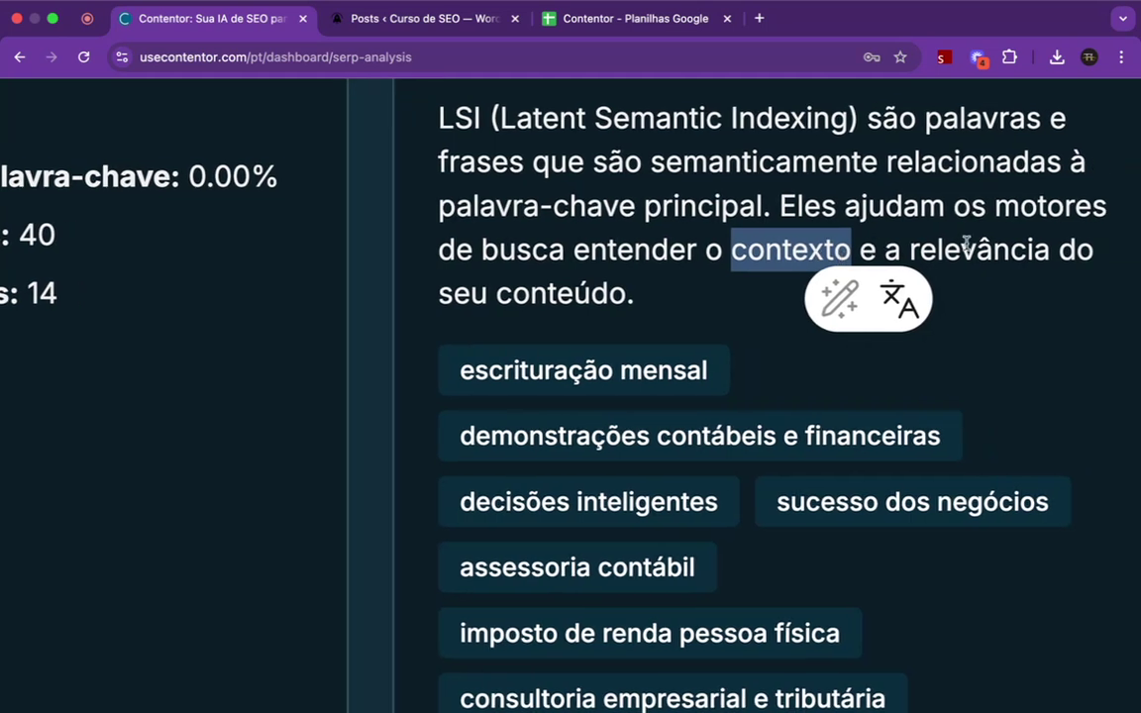
double_click(963, 249)
click(848, 256)
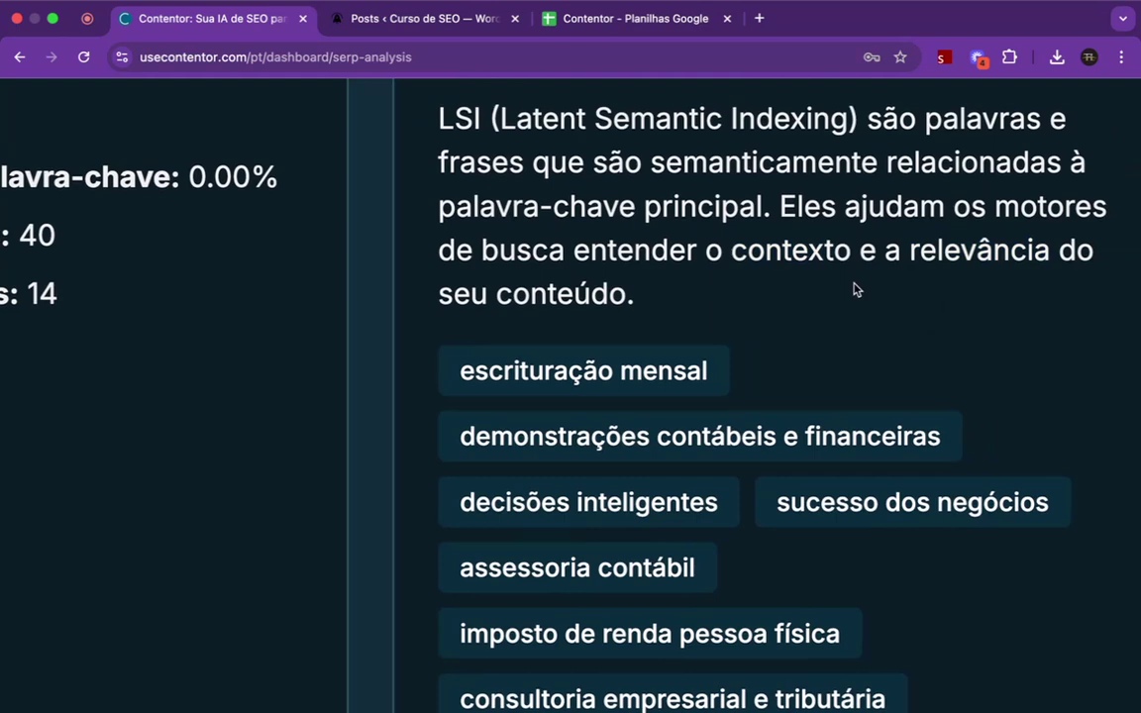
scroll(857, 290, down, 1)
scroll(793, 451, down, 1)
scroll(792, 447, down, 2)
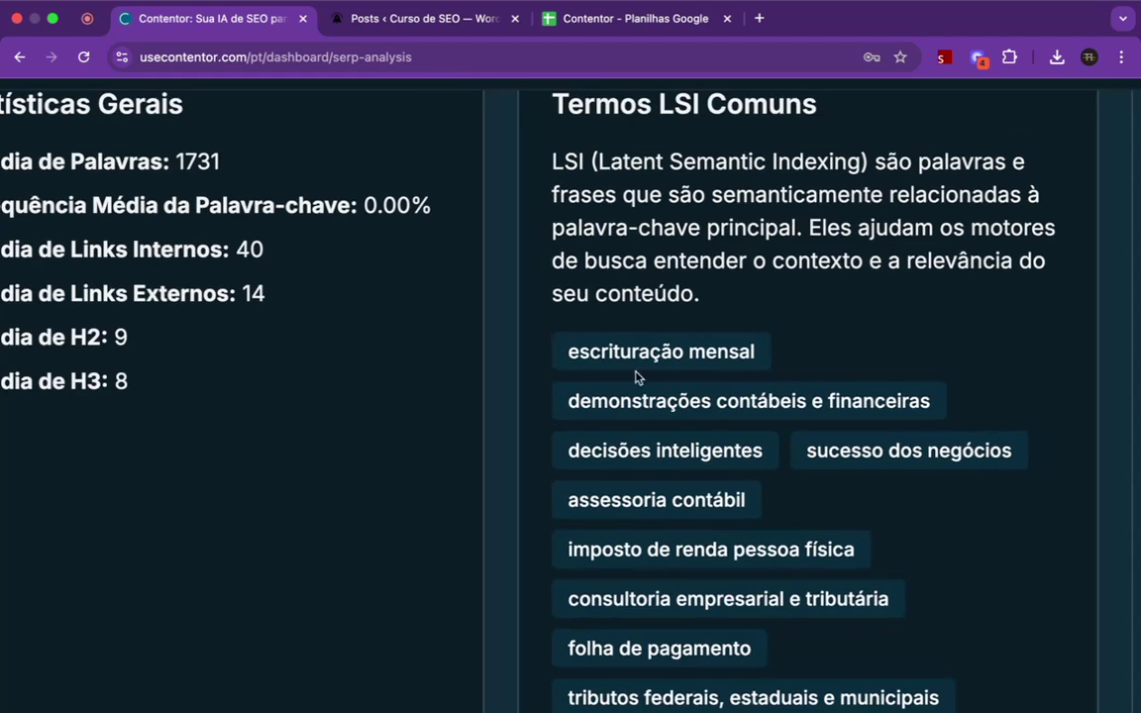
drag(560, 346, 776, 571)
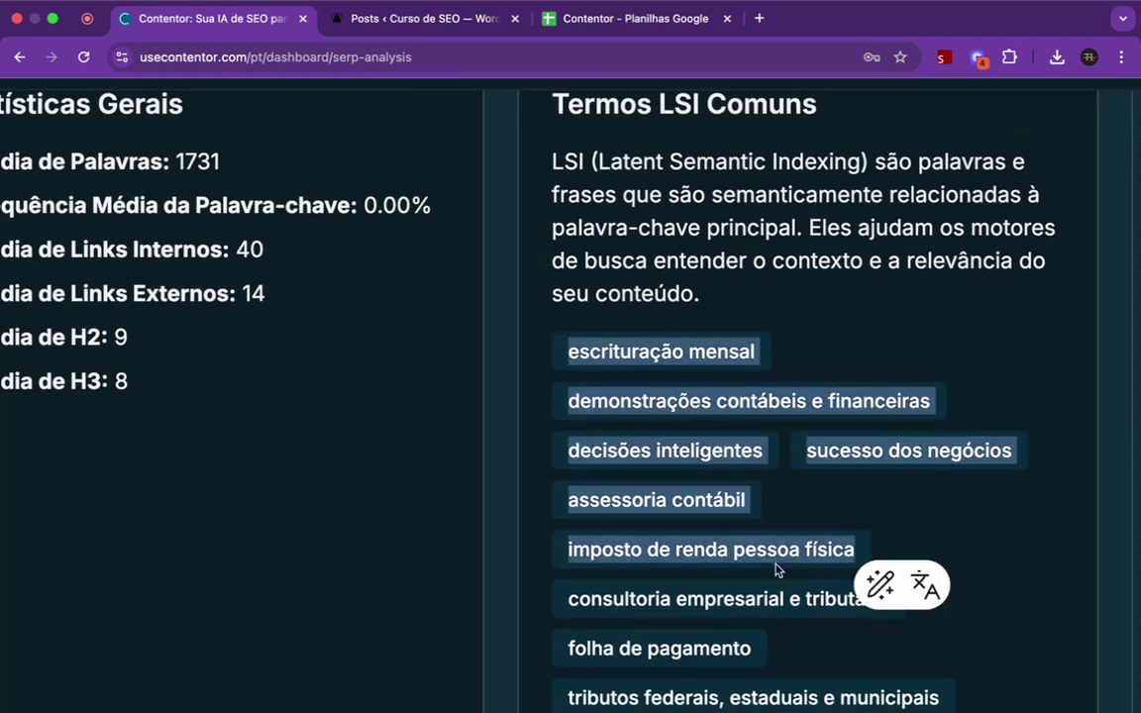
- Examine the internal and external link counts of the first-ranked competitor in the competitor analysis
scroll(777, 571, down, 3)
scroll(777, 567, down, 5)
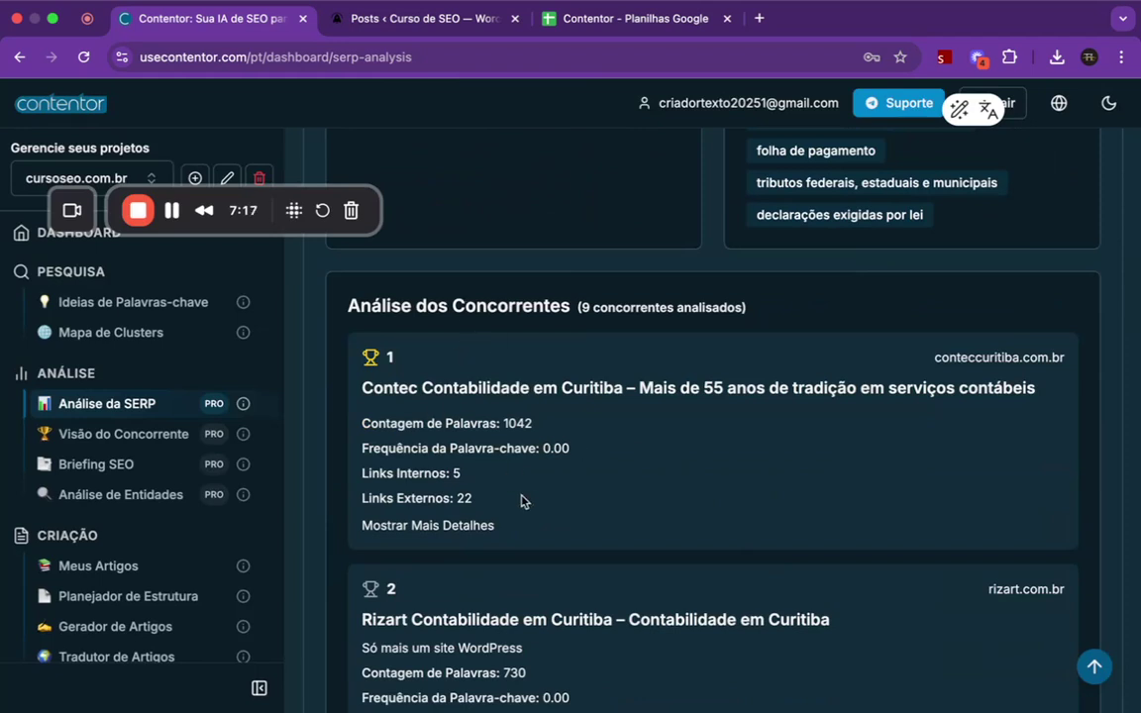
scroll(522, 500, down, 1)
scroll(533, 475, down, 1)
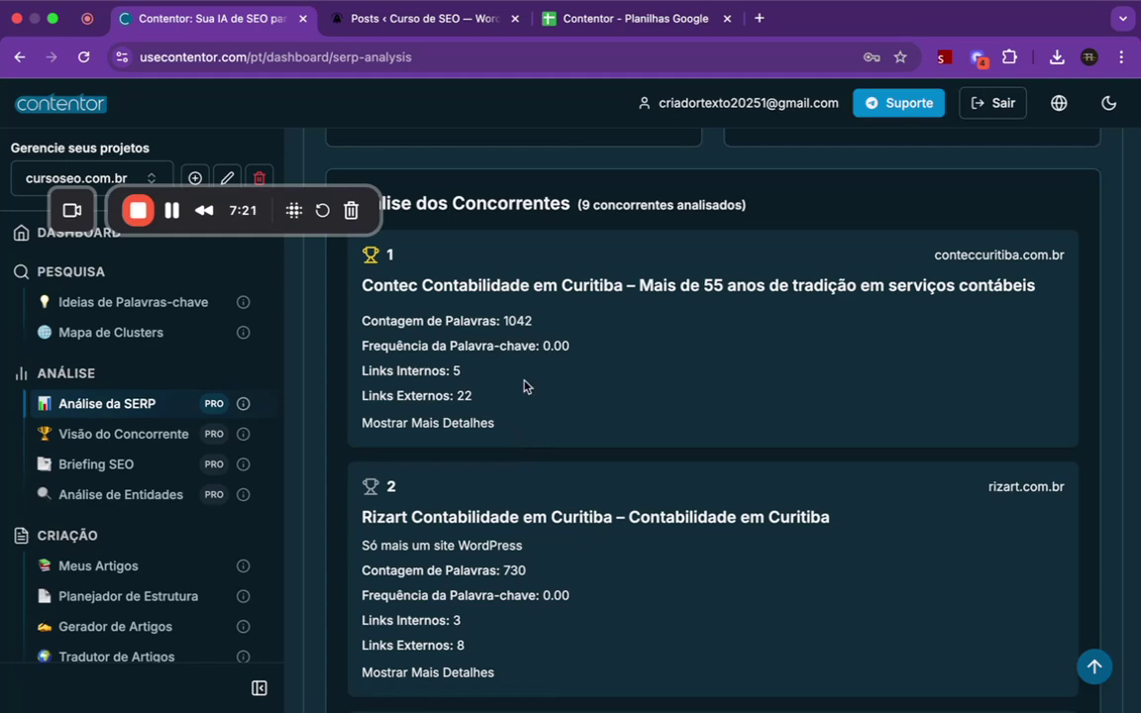
scroll(516, 444, down, 1)
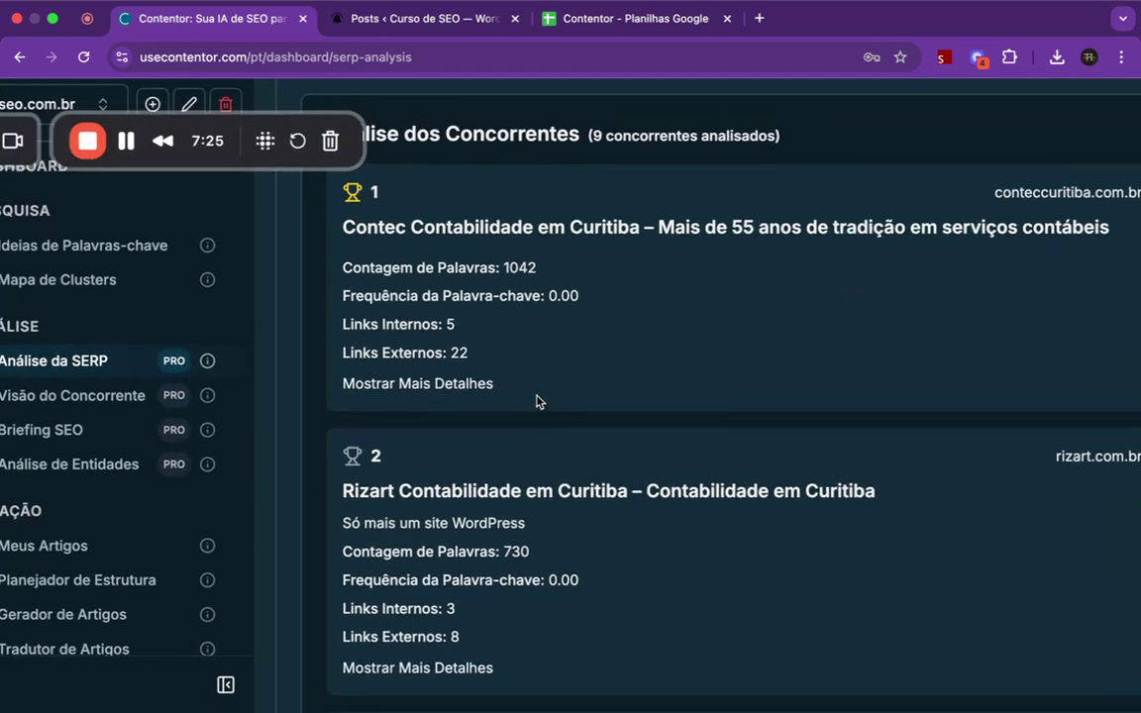
scroll(540, 396, down, 1)
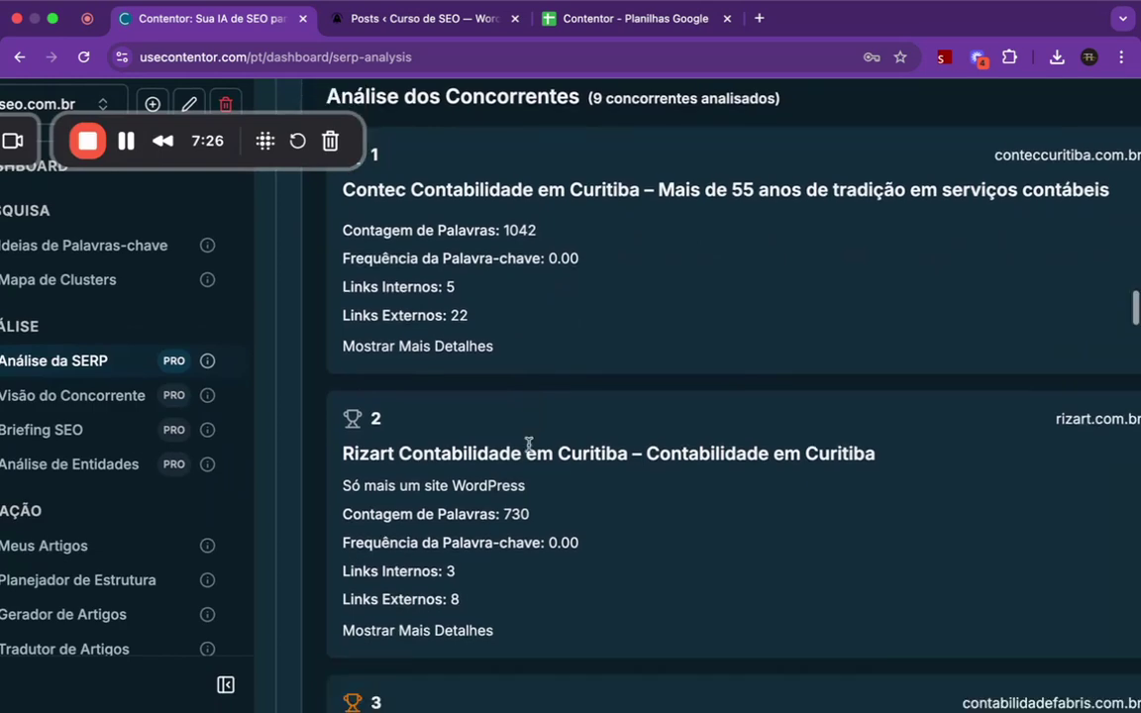
double_click(451, 286)
click(395, 317)
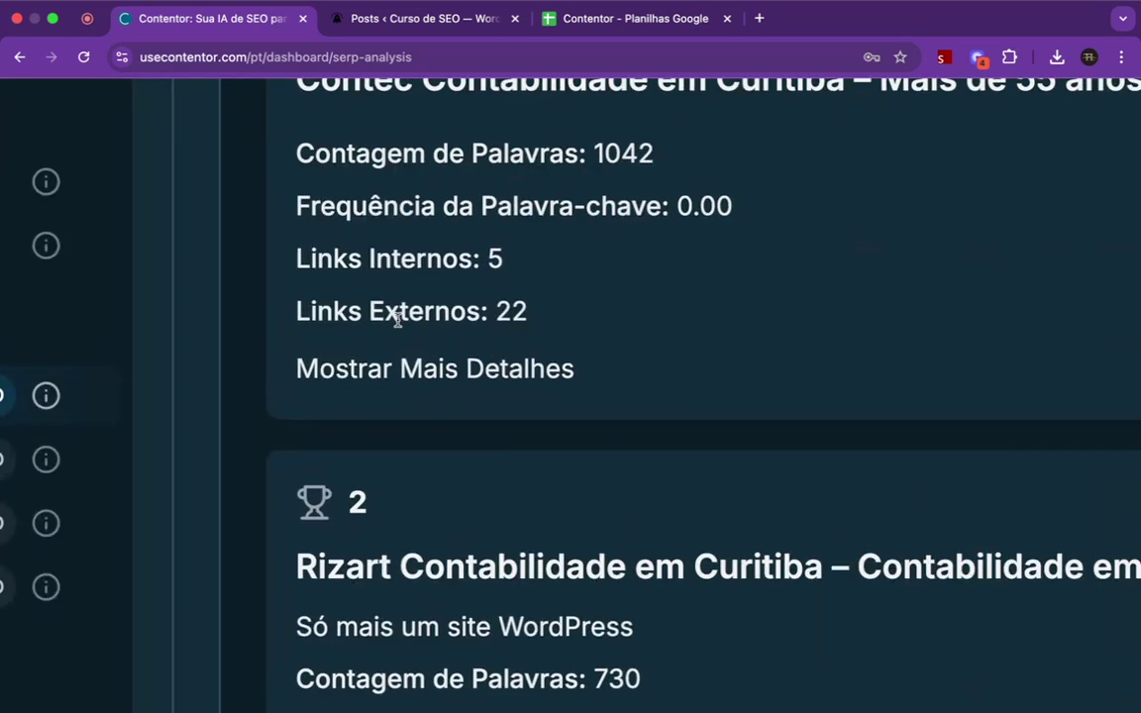
double_click(470, 314)
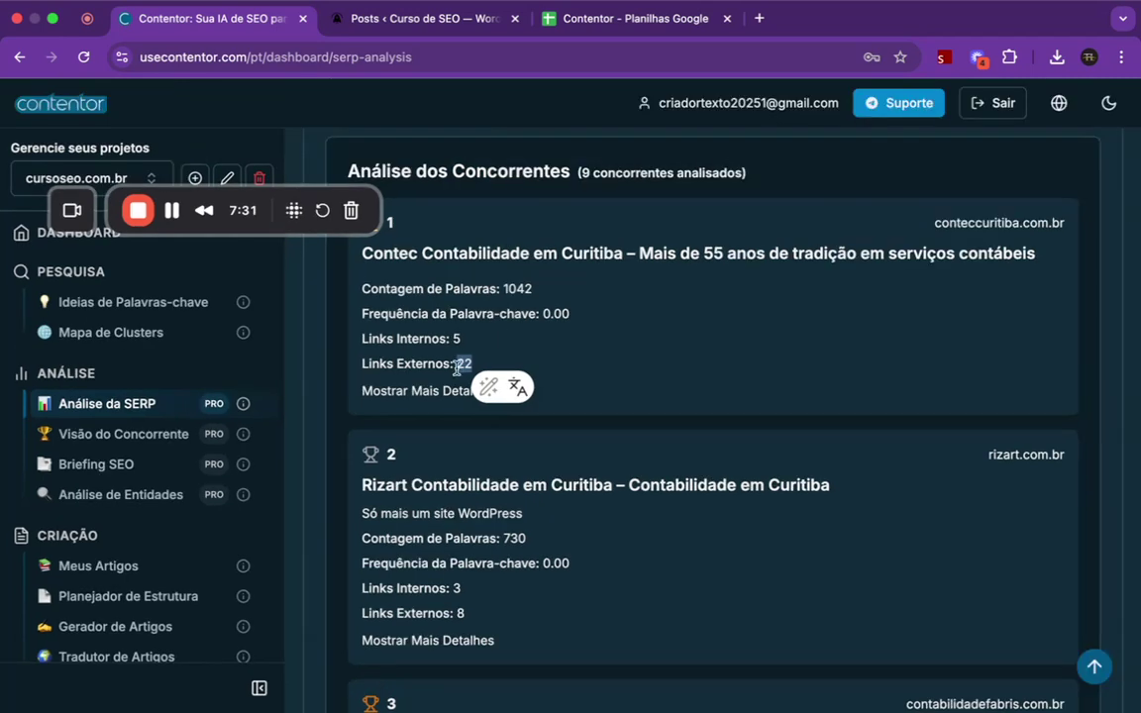
- Expand the details of the first-ranked competitor and examine its H1, H2 and H3 headings
click(446, 399)
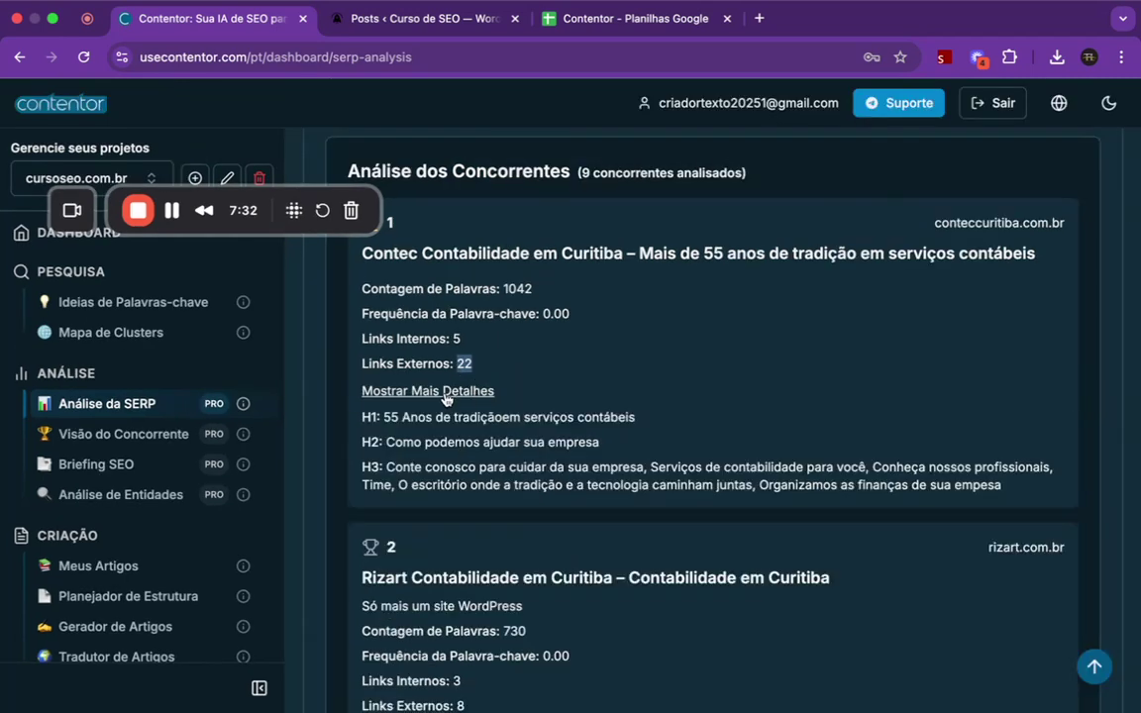
drag(363, 417, 650, 479)
click(383, 429)
- Expand the details of the second-ranked competitor, rizart.com.br, and examine its headings
scroll(418, 544, down, 3)
click(430, 565)
scroll(430, 564, down, 2)
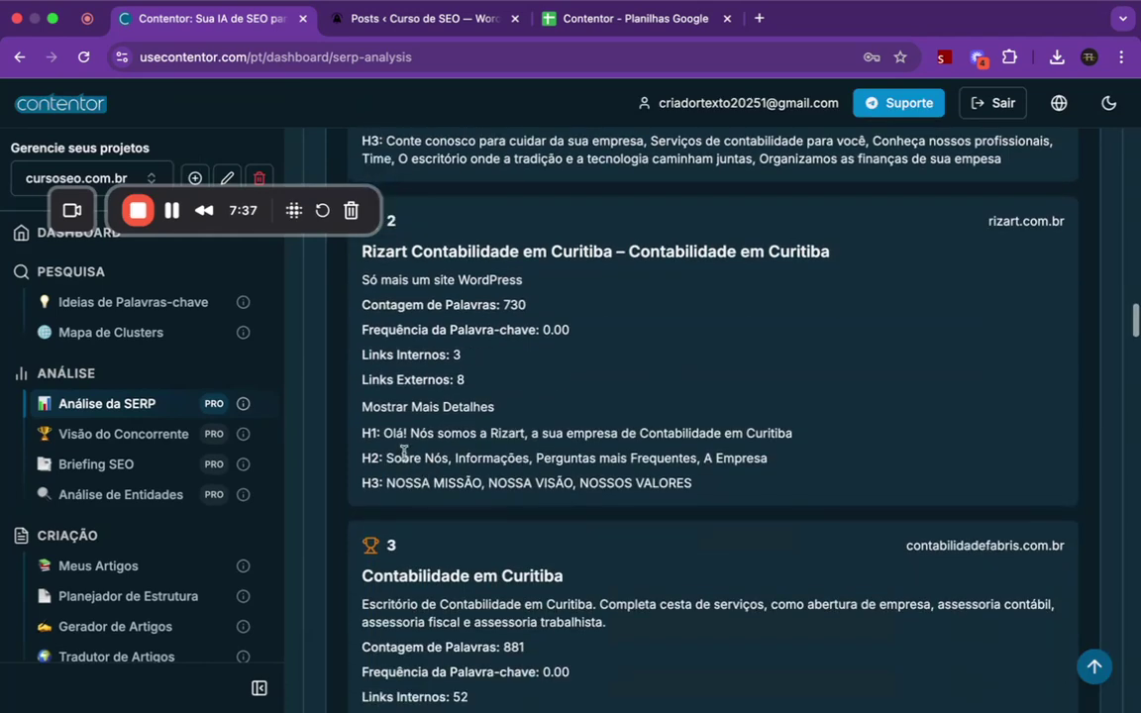
drag(397, 432, 533, 459)
- Look through the remaining competitors and examine the H1, H2 and H3 lists in the titles and headings analysis
scroll(474, 535, down, 8)
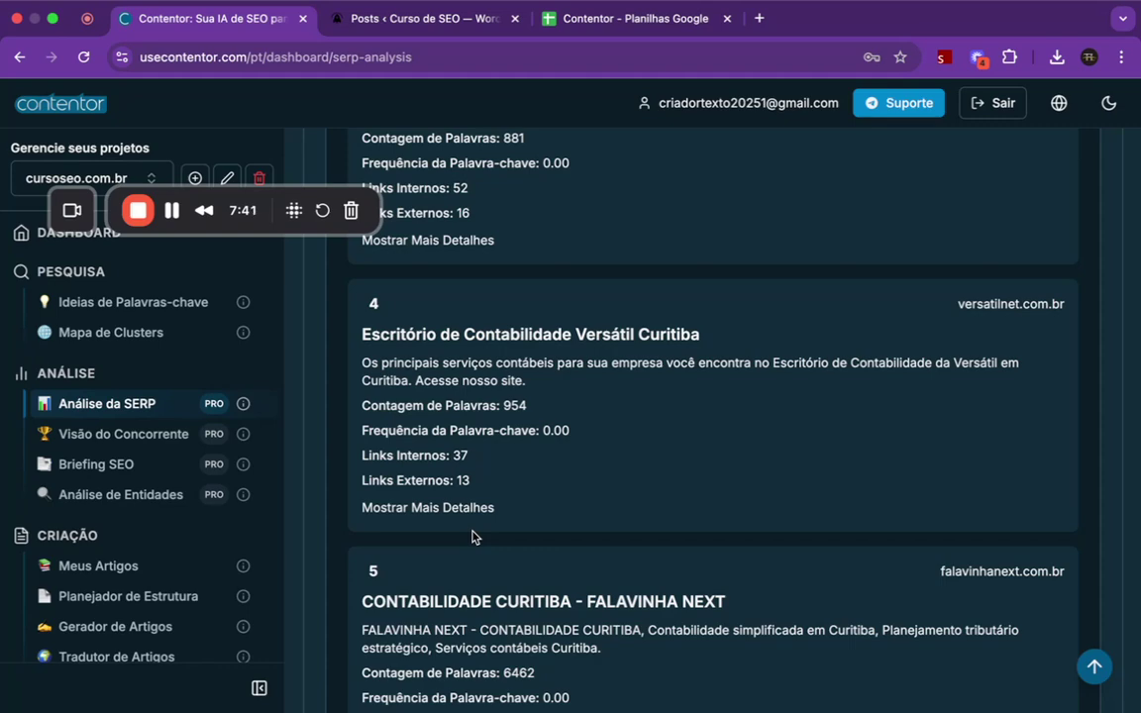
scroll(473, 536, down, 15)
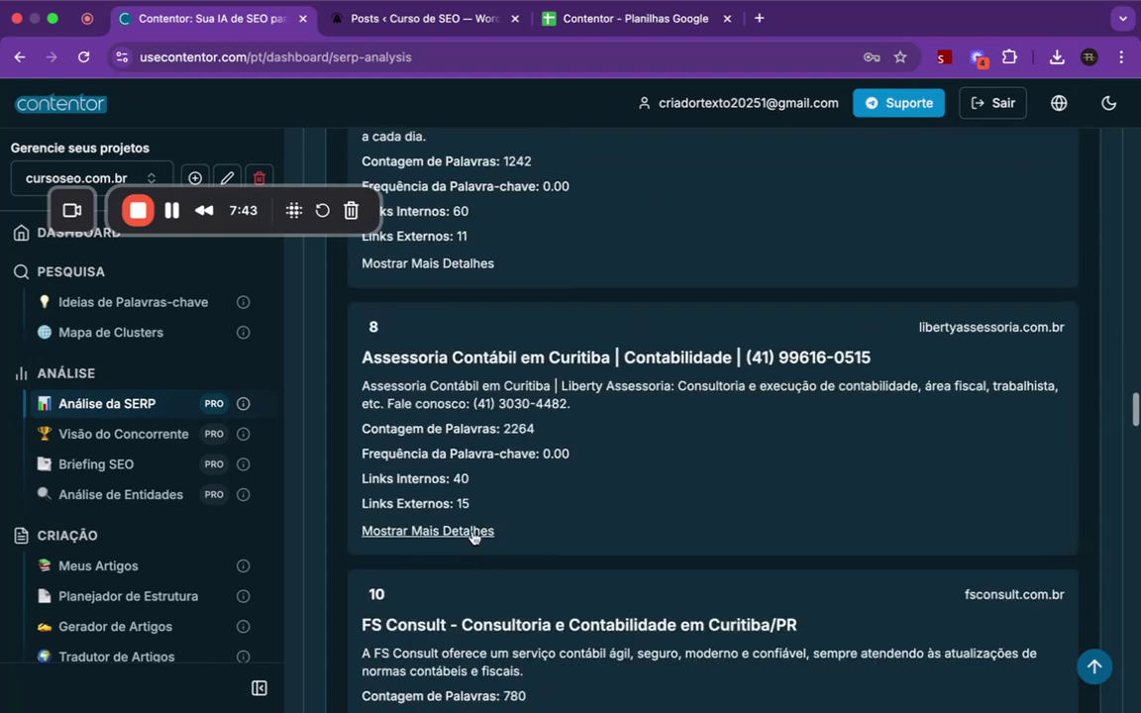
scroll(473, 536, down, 8)
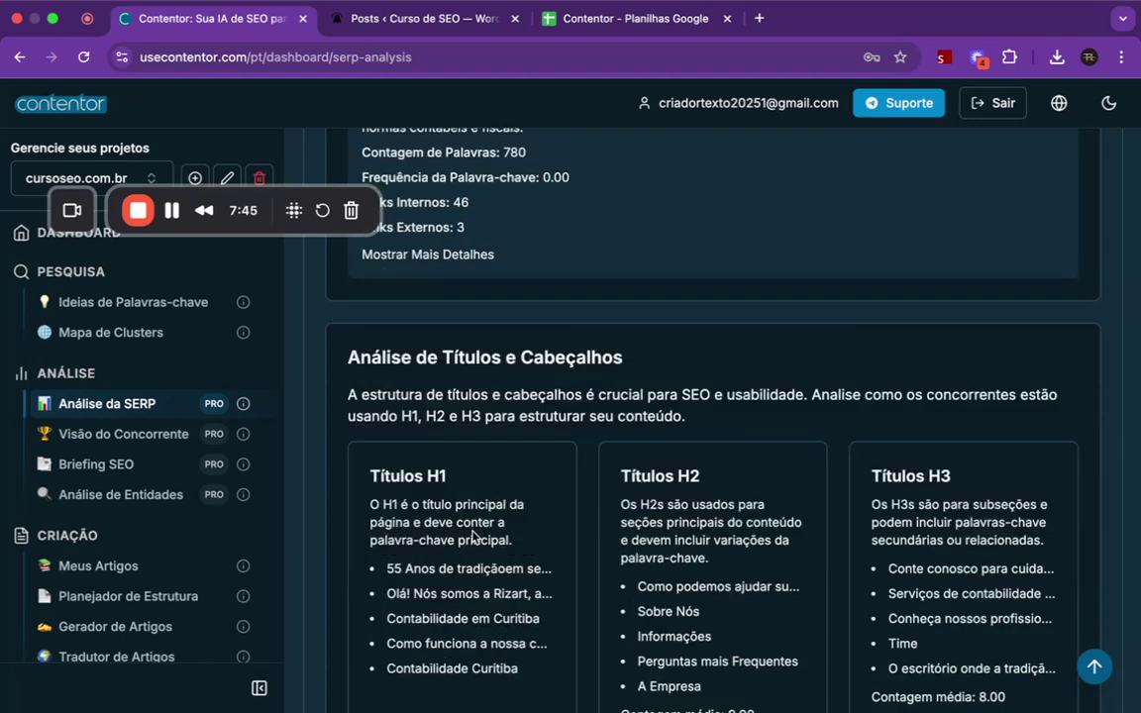
scroll(472, 536, down, 1)
scroll(473, 536, down, 1)
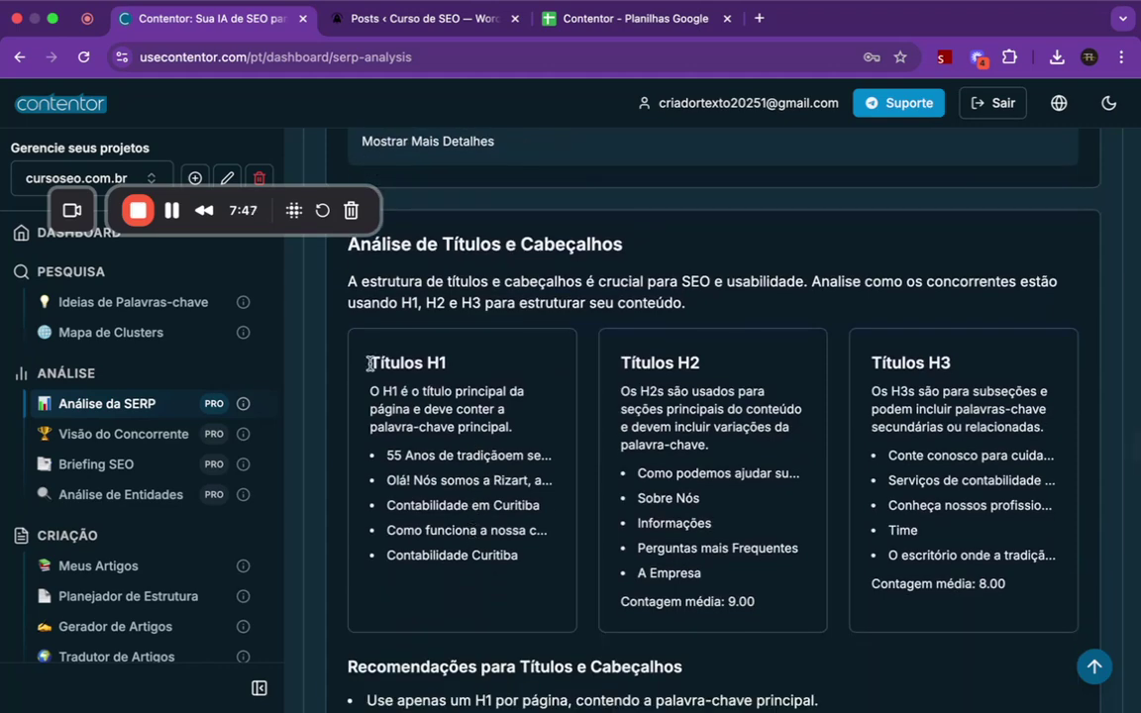
drag(369, 363, 508, 556)
drag(628, 363, 755, 602)
drag(872, 363, 918, 505)
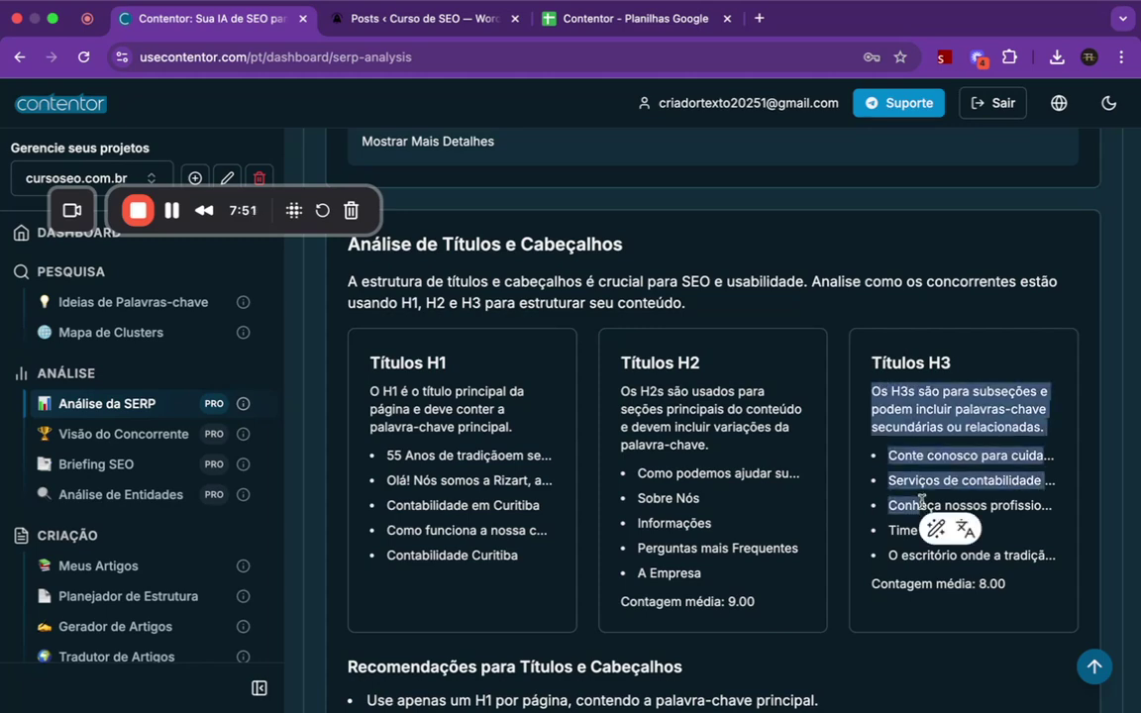
- Read the recommendations for titles and headings below the H1, H2 and H3 lists
scroll(892, 496, down, 5)
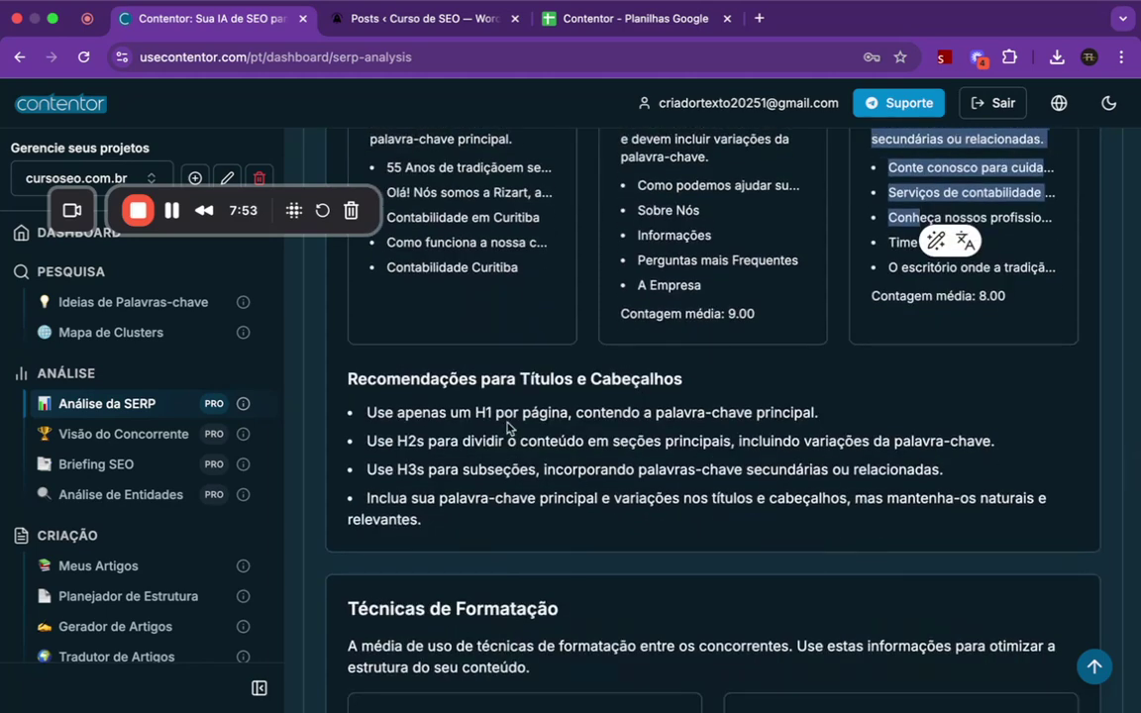
drag(323, 365, 525, 533)
scroll(614, 475, down, 5)
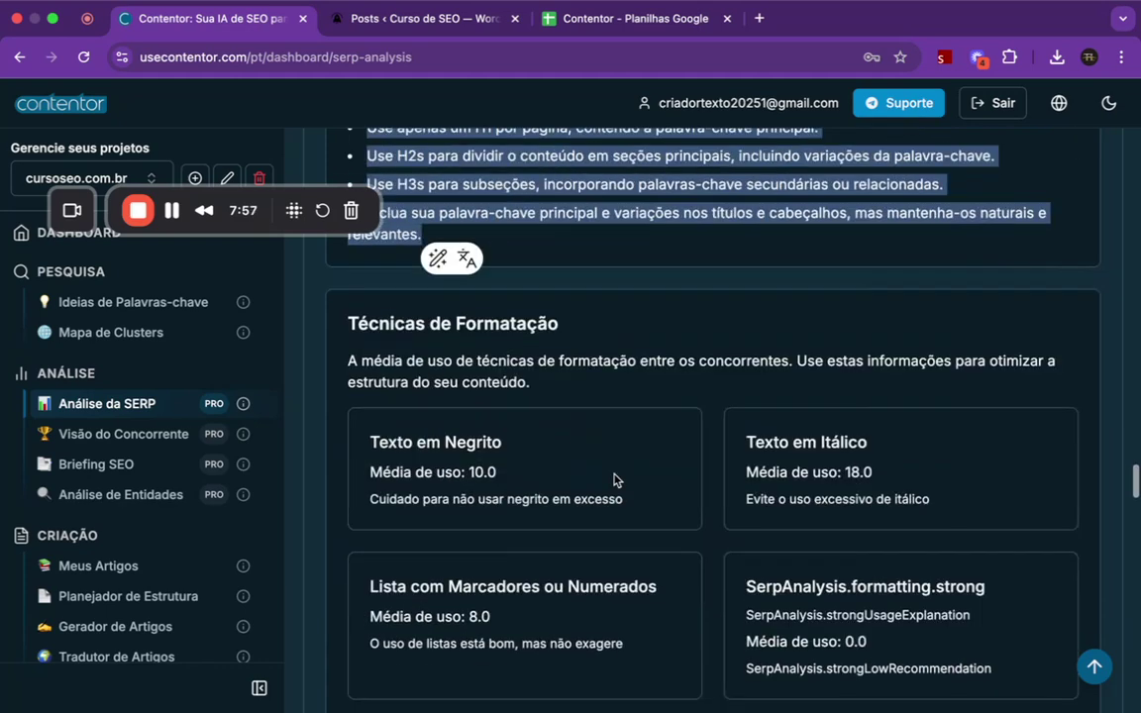
- Examine the competitors' average use of bold text, bulleted or numbered lists and italic text in the formatting techniques section
scroll(615, 478, down, 2)
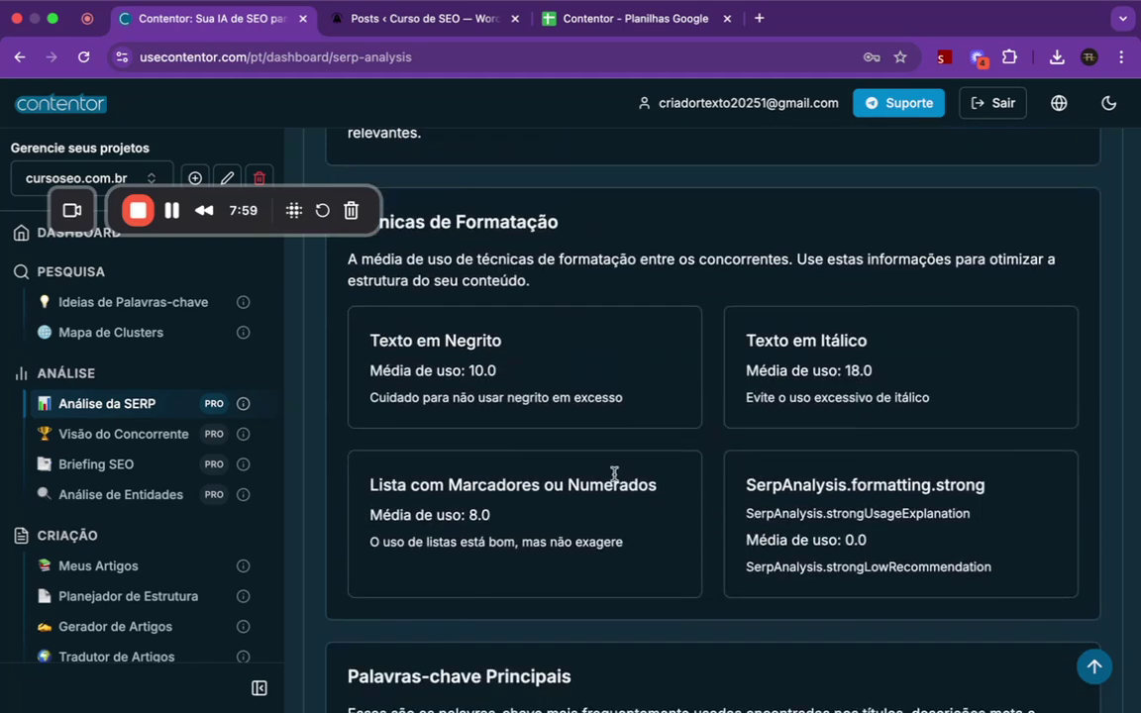
scroll(494, 400, up, 3)
scroll(494, 397, up, 3)
drag(461, 355, 504, 357)
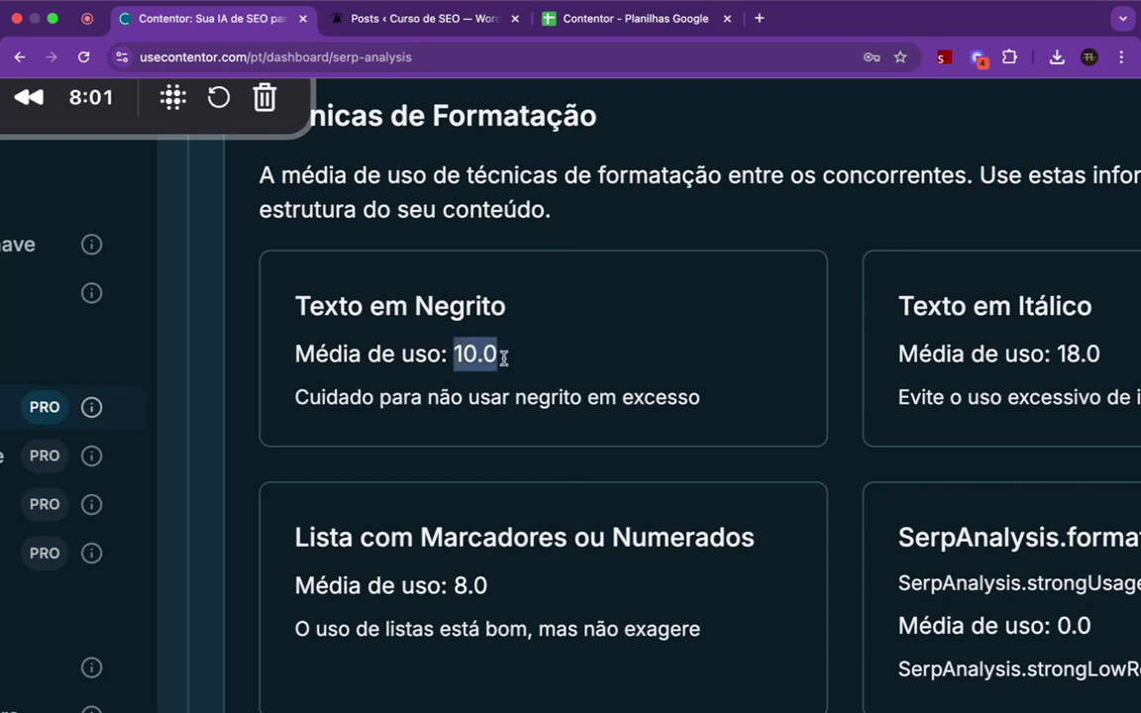
scroll(569, 424, down, 3)
click(501, 566)
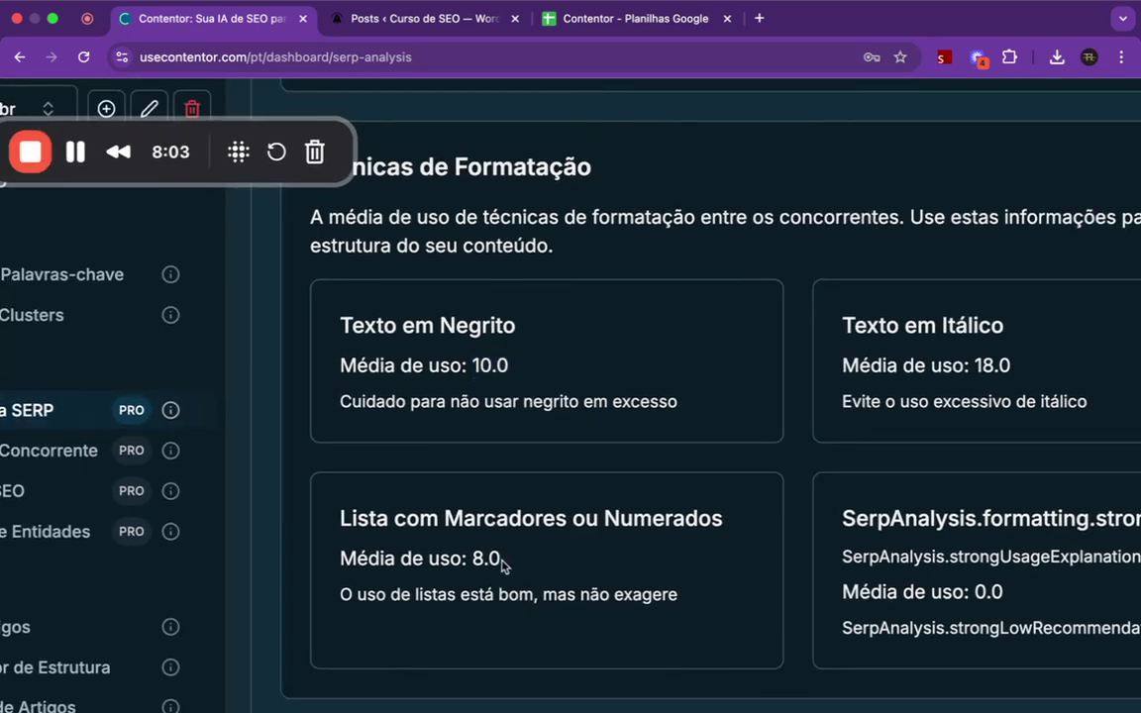
drag(475, 561, 531, 558)
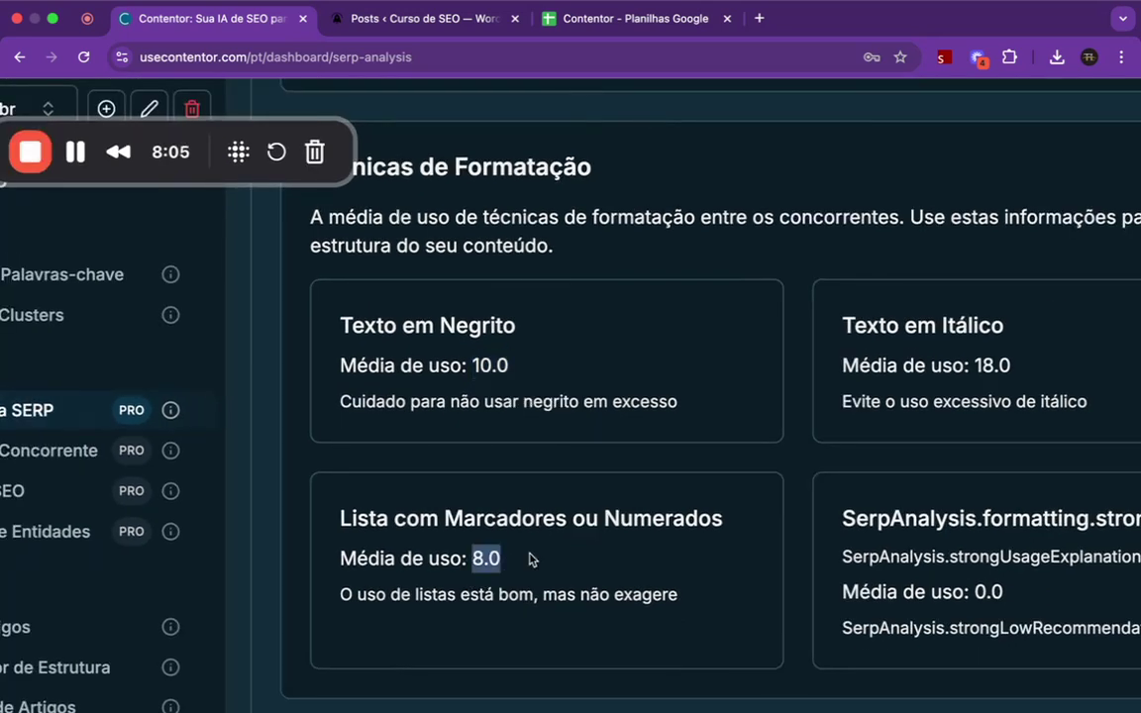
scroll(662, 558, down, 3)
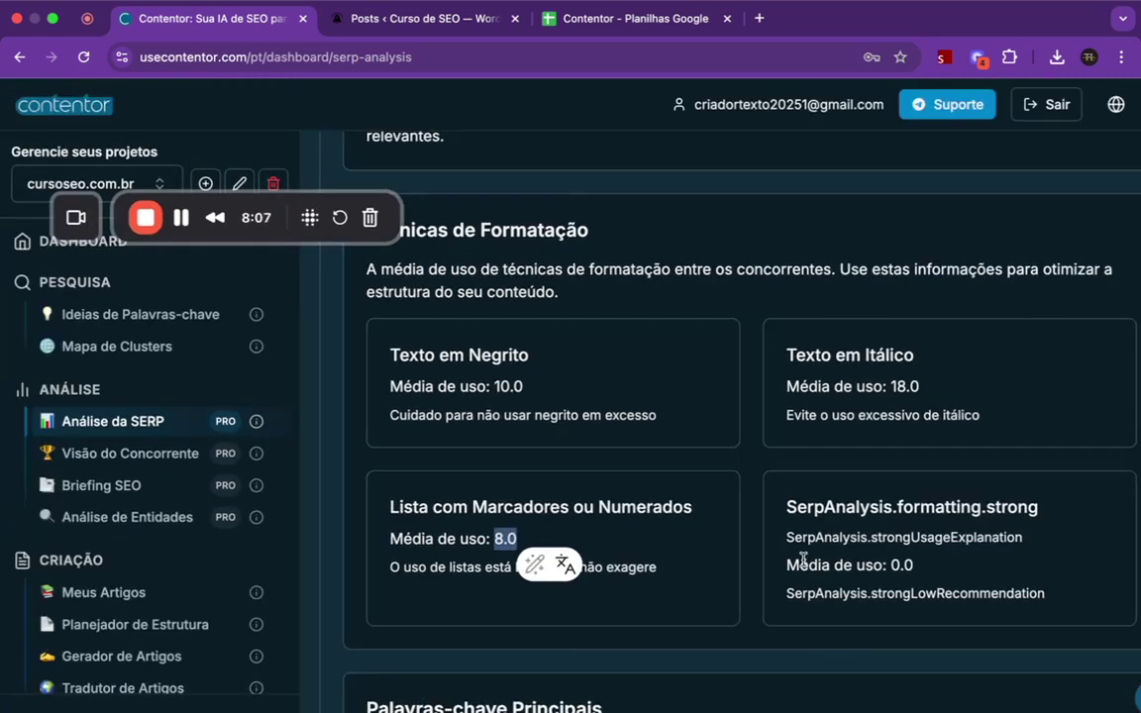
scroll(848, 347, up, 3)
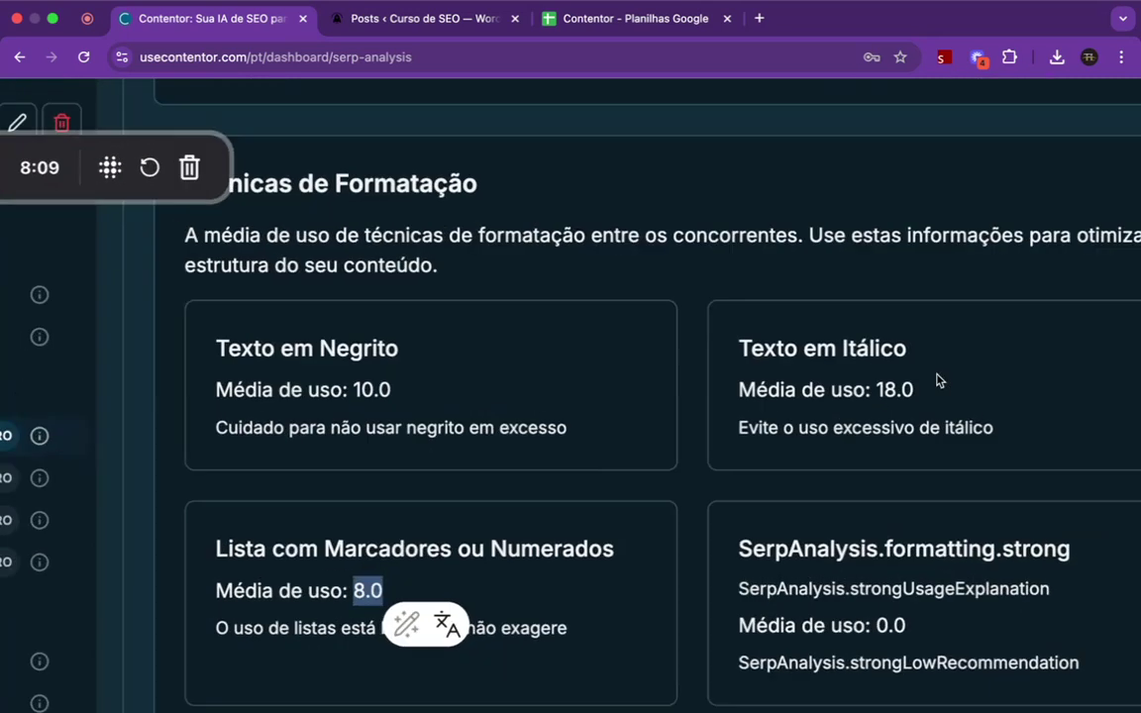
drag(866, 393, 944, 397)
scroll(912, 334, down, 3)
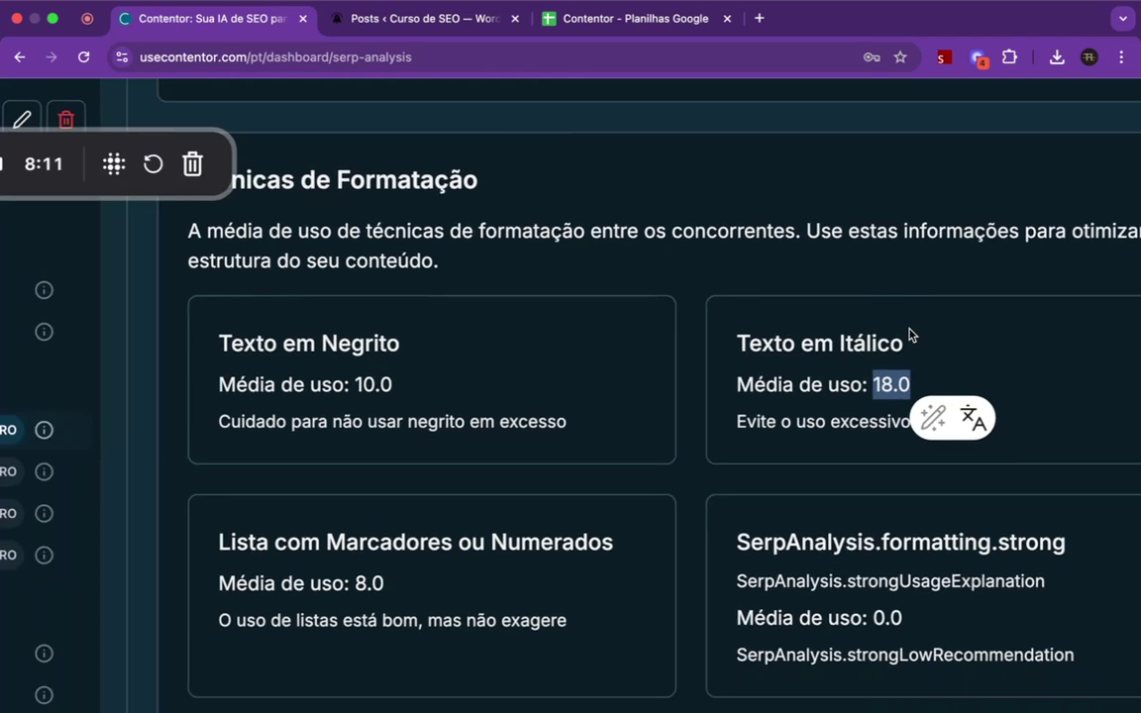
- Examine the main keywords found in the titles, meta descriptions and H1 headings of the top-ranking pages
scroll(746, 476, down, 7)
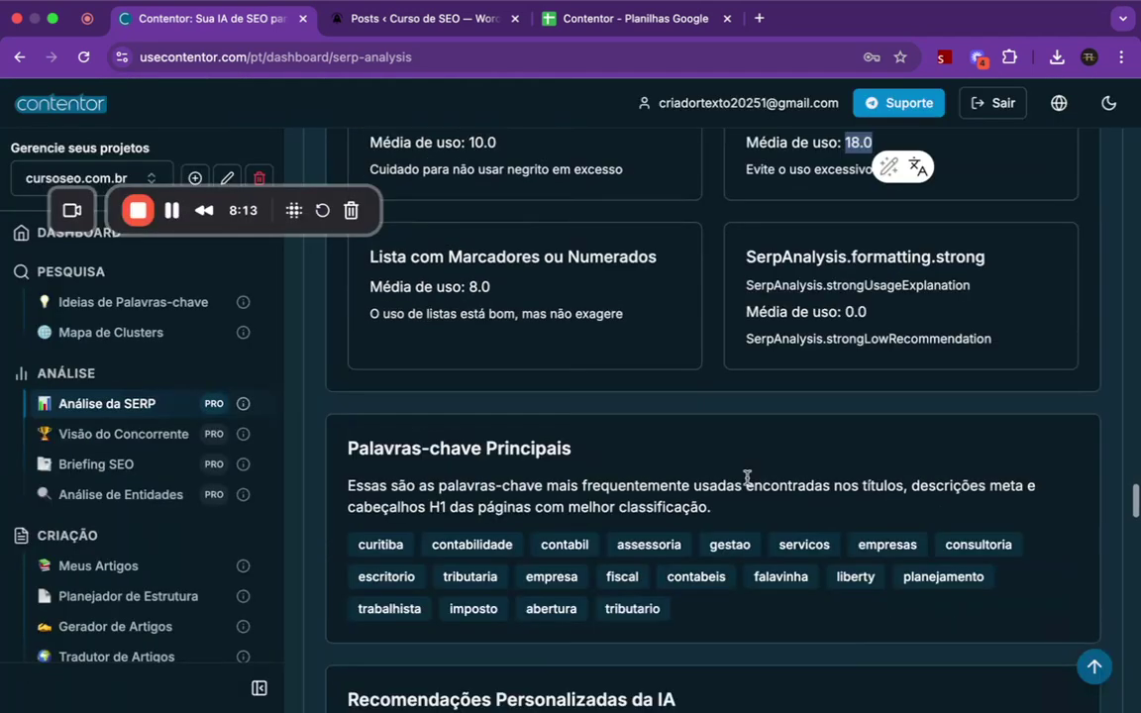
drag(727, 445, 432, 412)
click(719, 499)
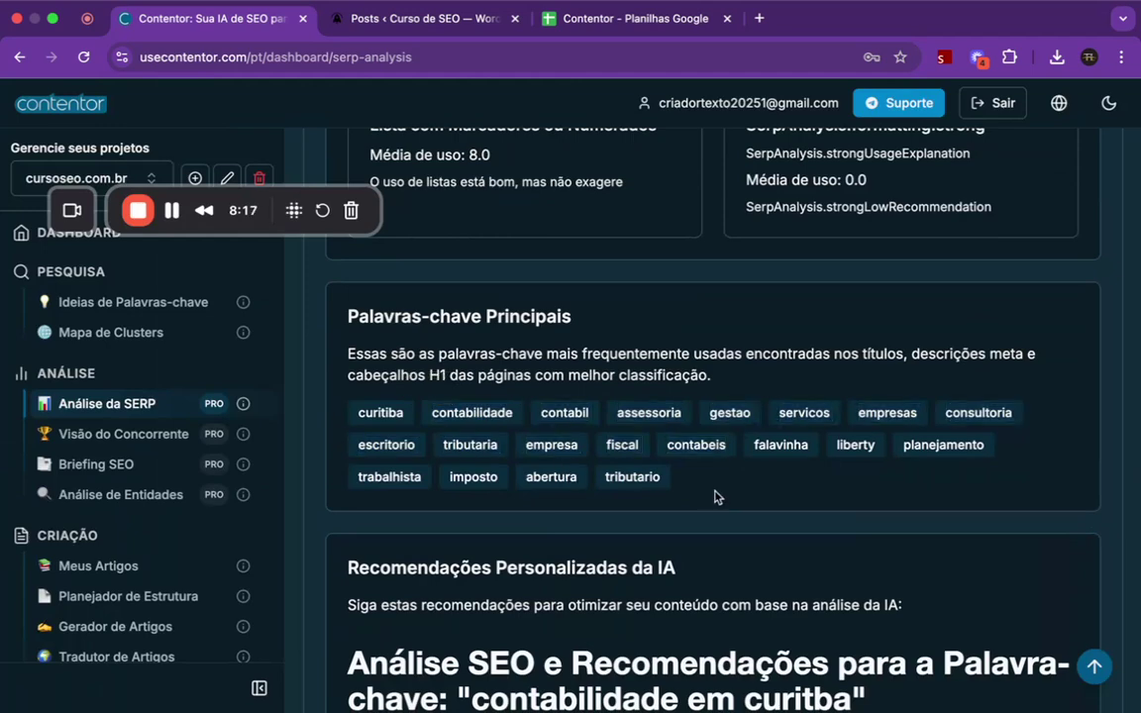
scroll(720, 498, up, 5)
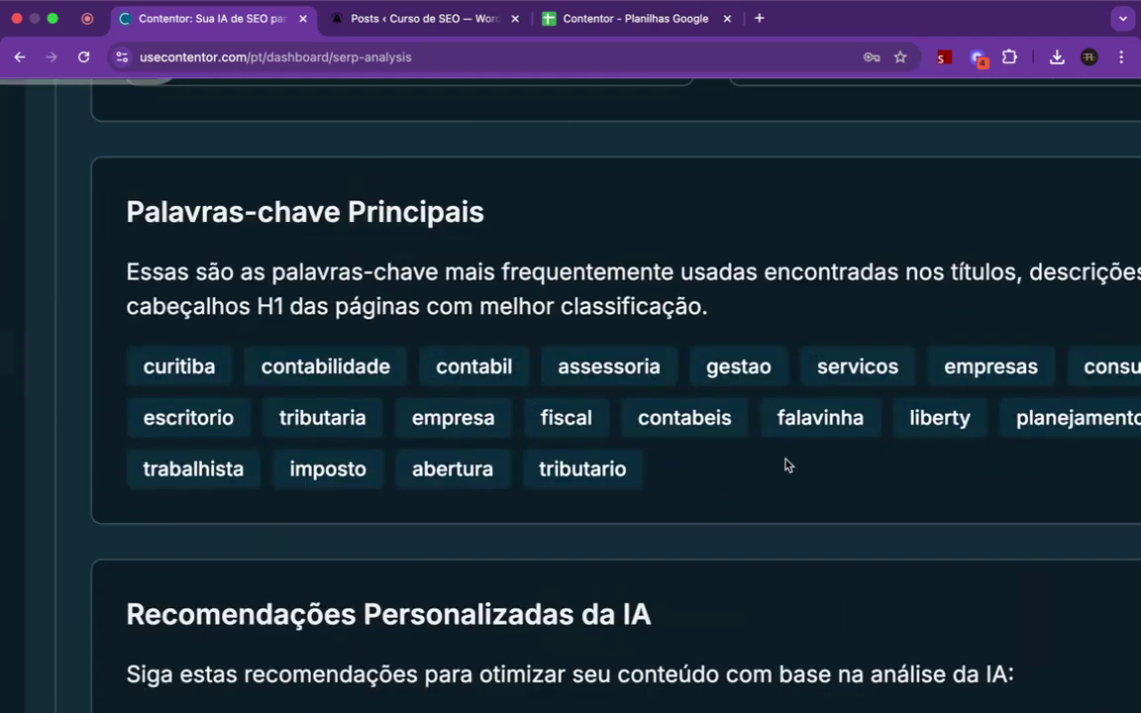
scroll(788, 466, right, 2)
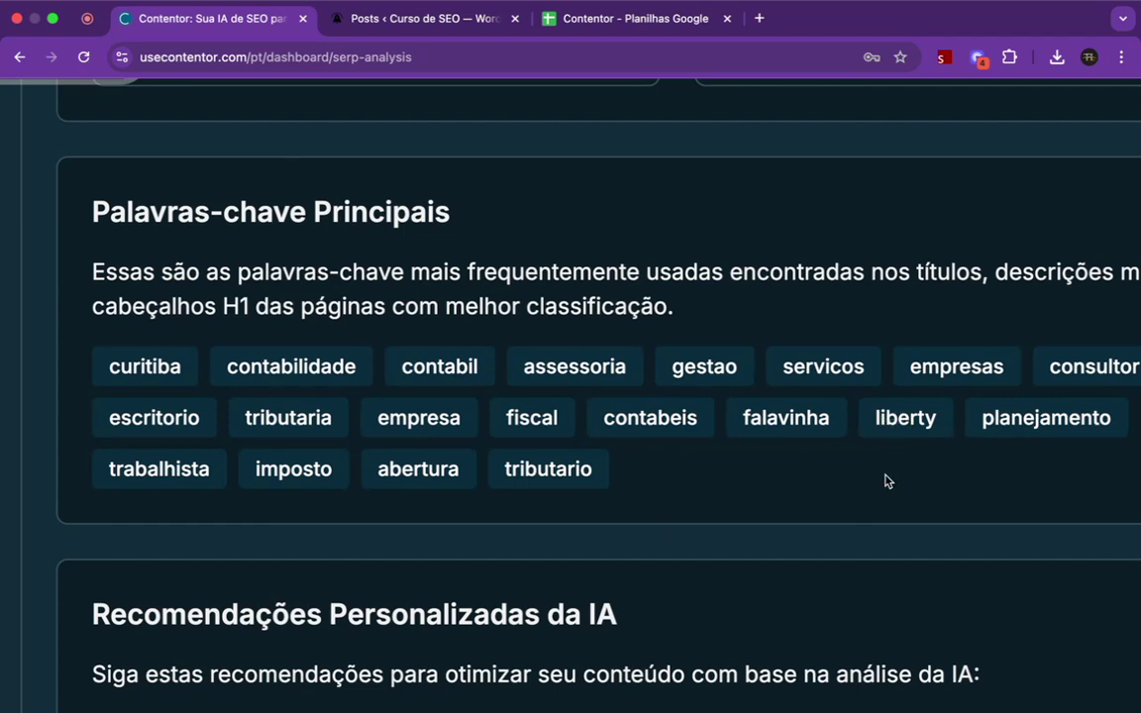
scroll(733, 561, down, 3)
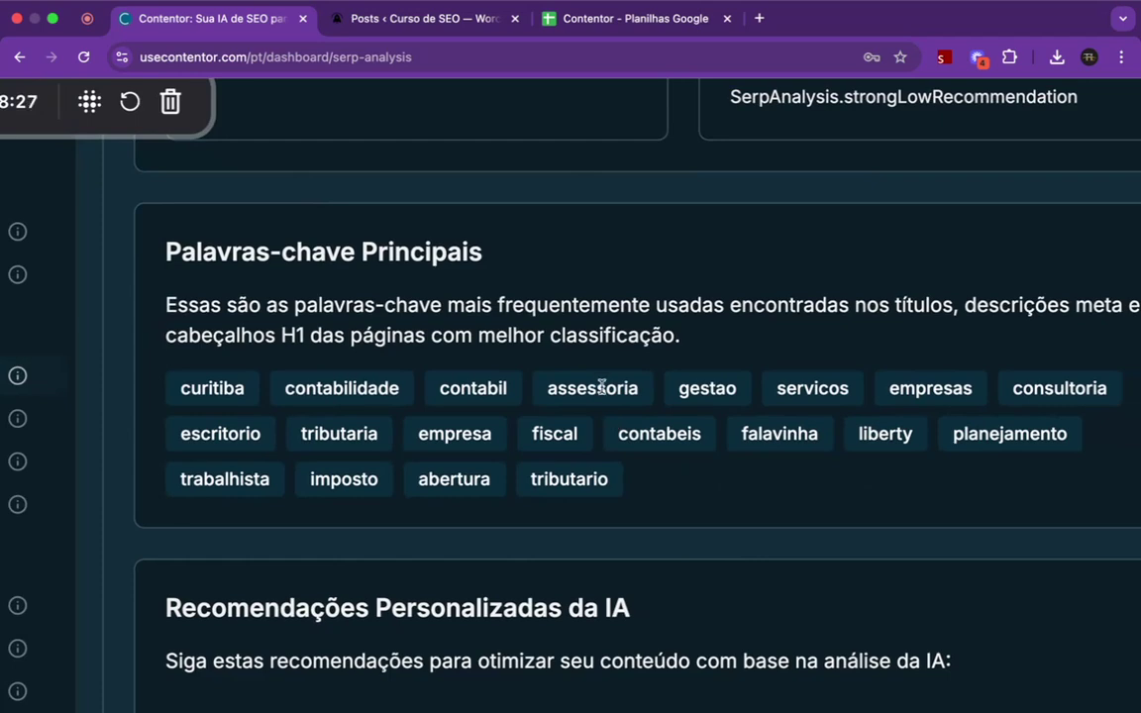
- Read the content structure advice, including the suggested article length, in the personalized AI recommendations
scroll(601, 386, down, 3)
scroll(606, 443, down, 5)
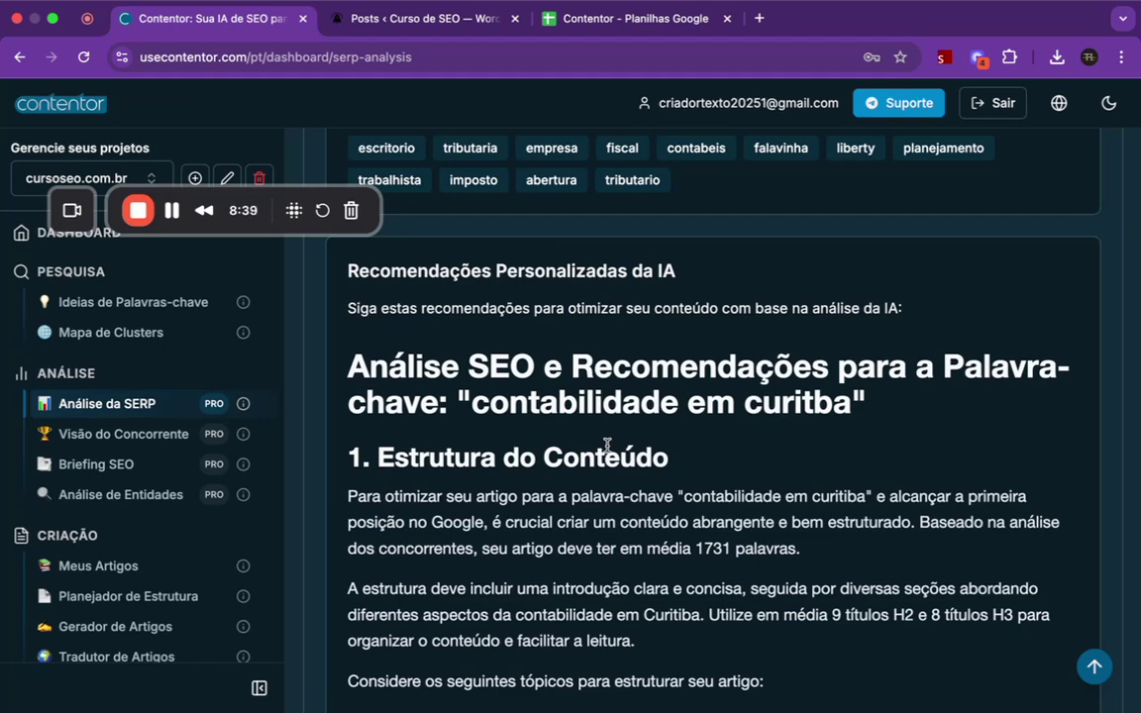
scroll(607, 446, down, 3)
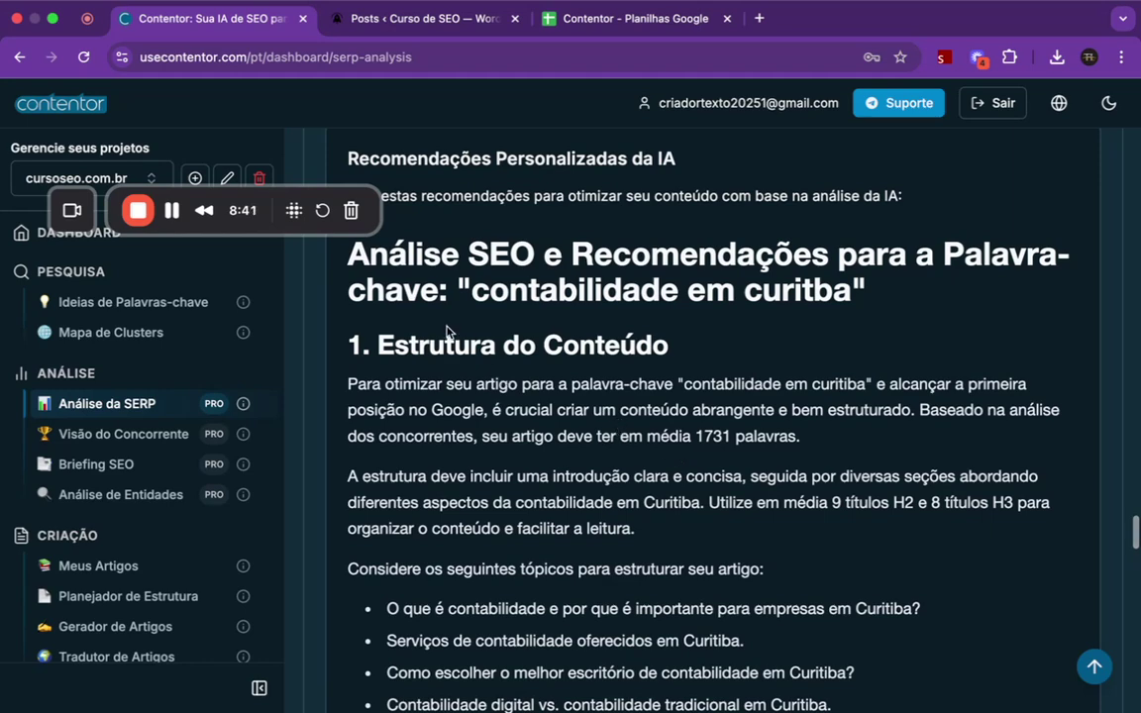
drag(377, 341, 705, 430)
click(703, 433)
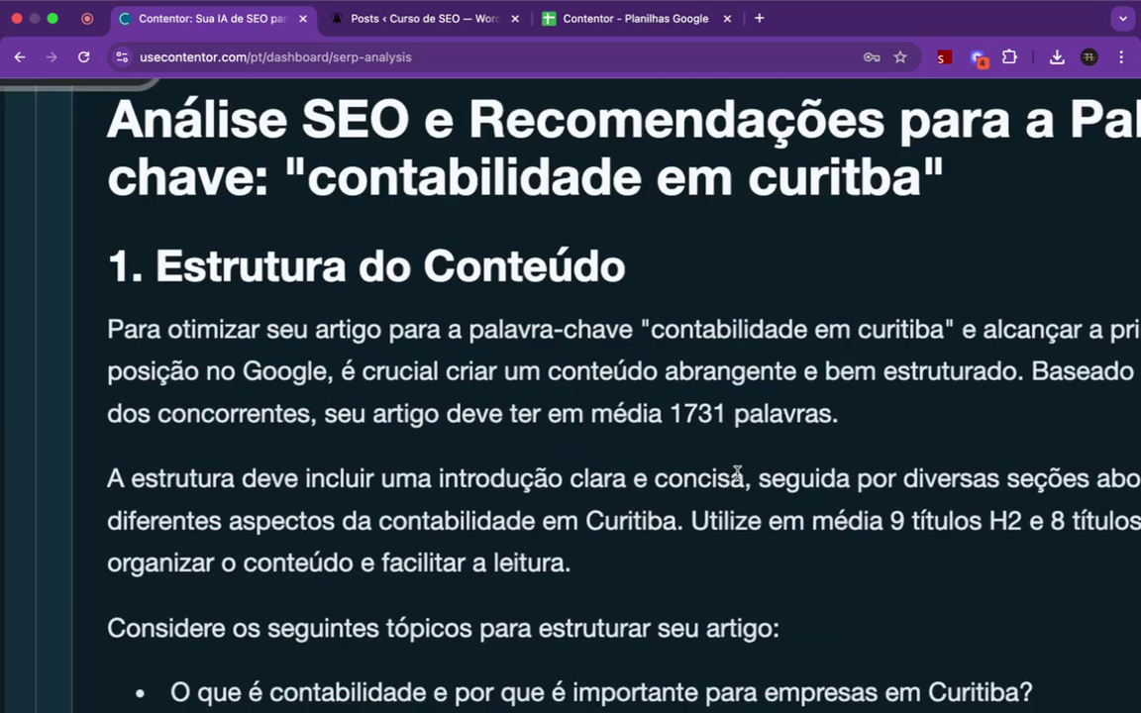
- Read the recommended H2 and H3 usage and the list of suggested topics for structuring the article
scroll(850, 403, down, 3)
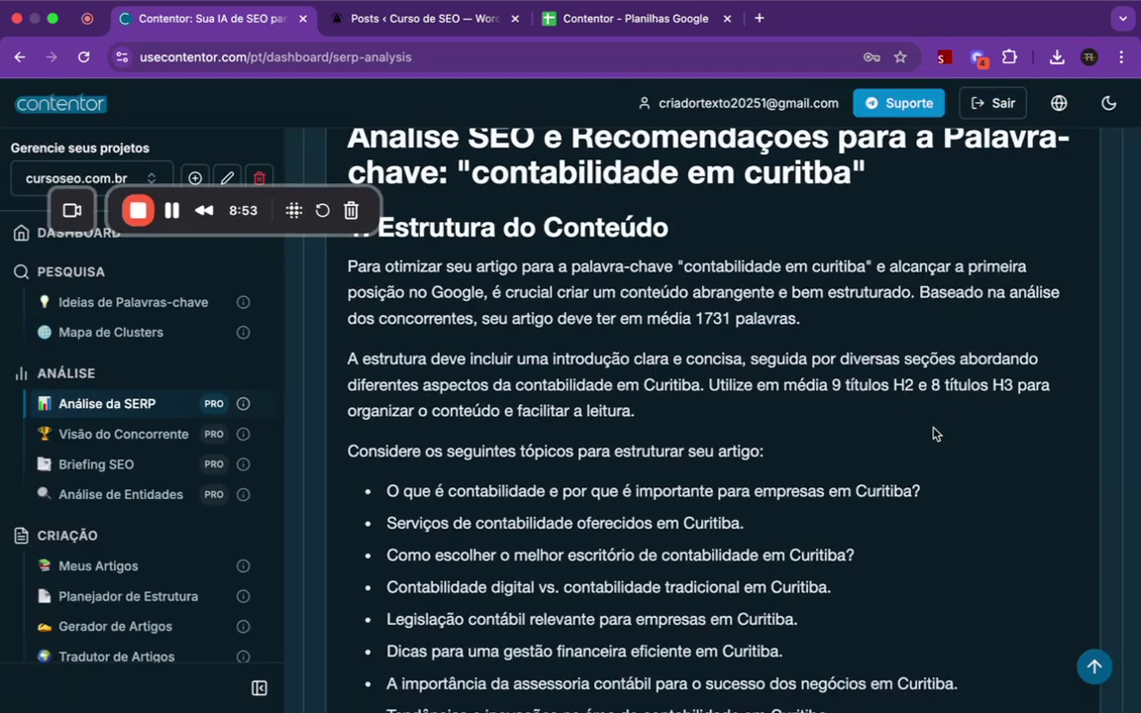
scroll(868, 559, down, 3)
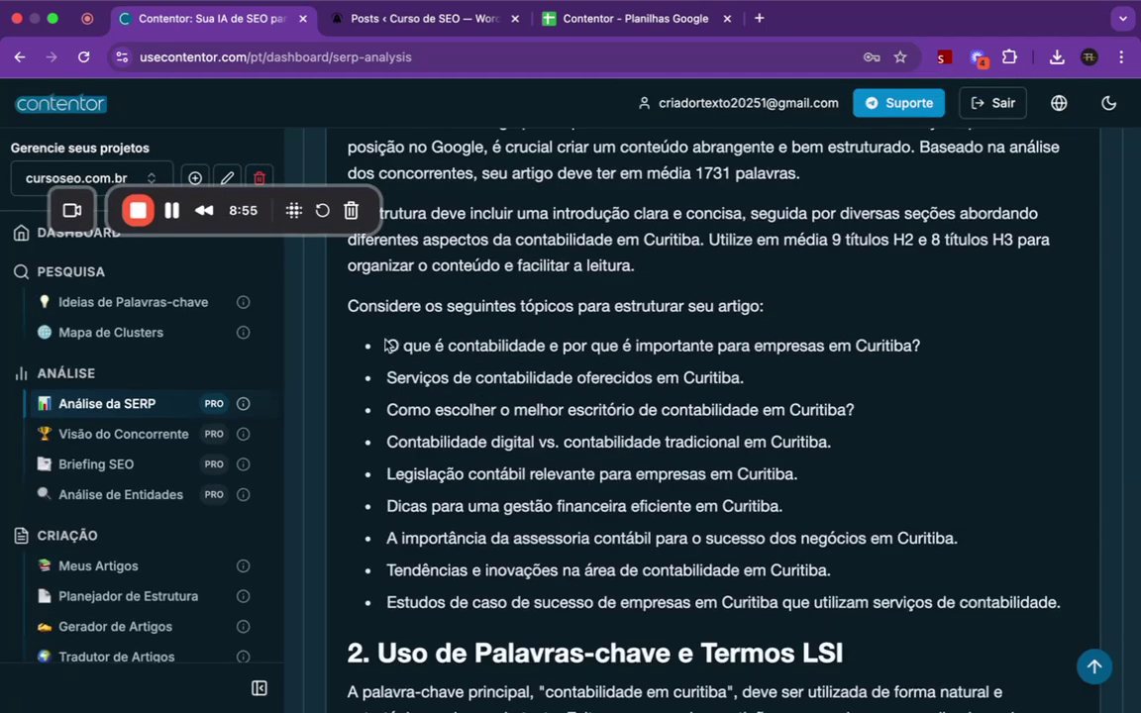
drag(386, 345, 804, 606)
scroll(694, 585, down, 3)
click(649, 561)
- Look through the recommendations on using the main keyword, LSI terms and the competitors' main keywords
scroll(649, 561, down, 10)
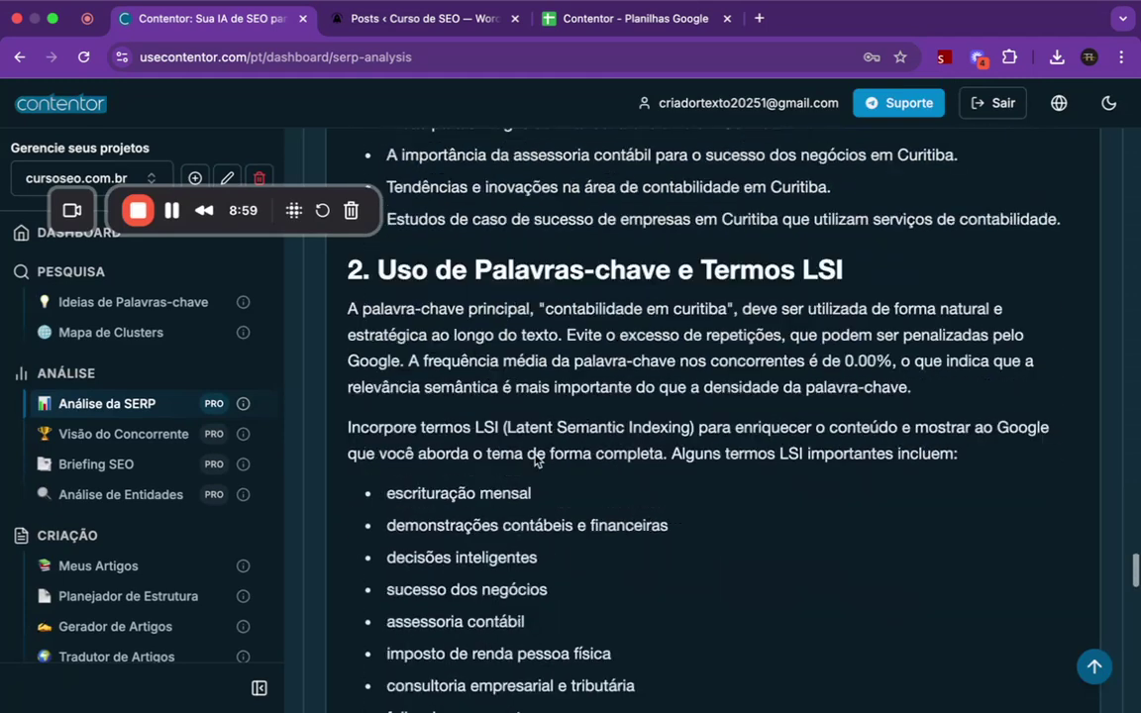
scroll(522, 521, down, 1)
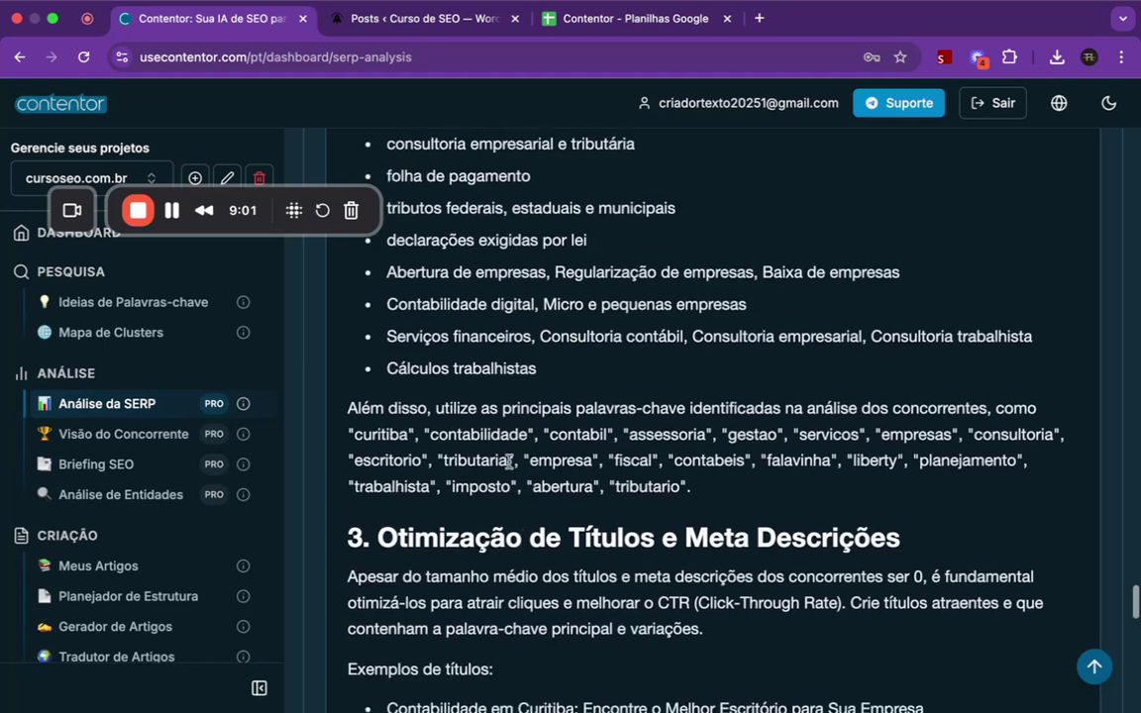
triple_click(458, 414)
scroll(458, 414, down, 2)
click(504, 453)
- Examine the title and meta description optimization advice with its example titles for the accounting keyword
scroll(504, 452, down, 2)
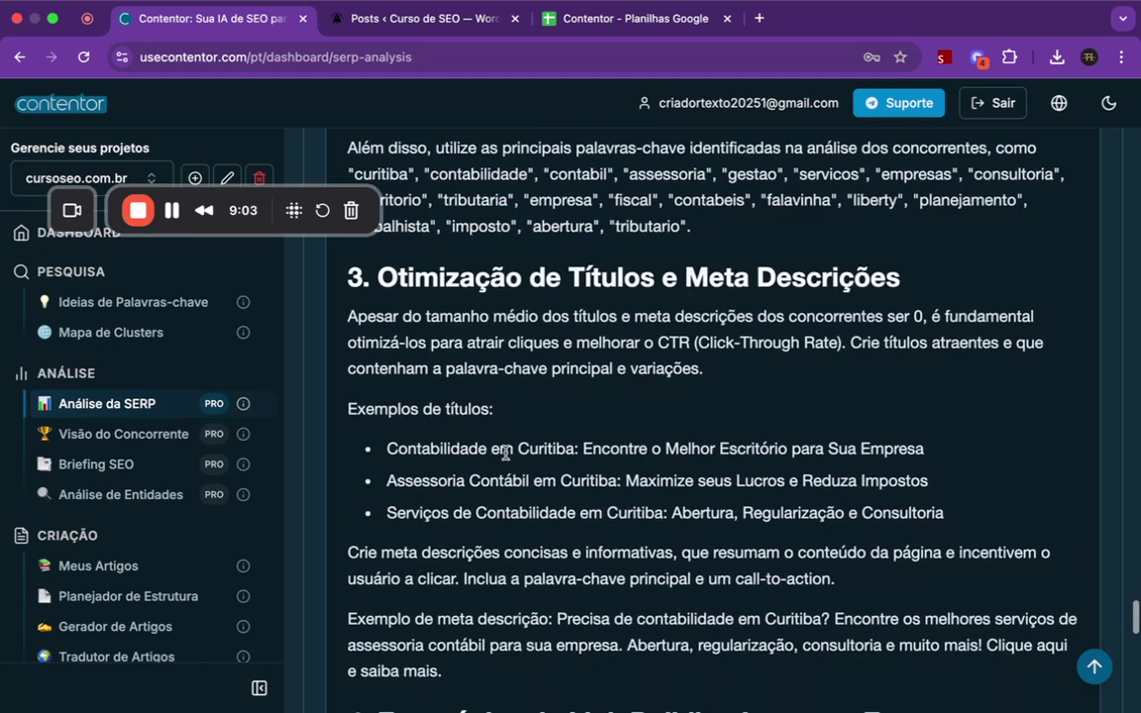
drag(342, 247, 586, 536)
scroll(586, 536, down, 5)
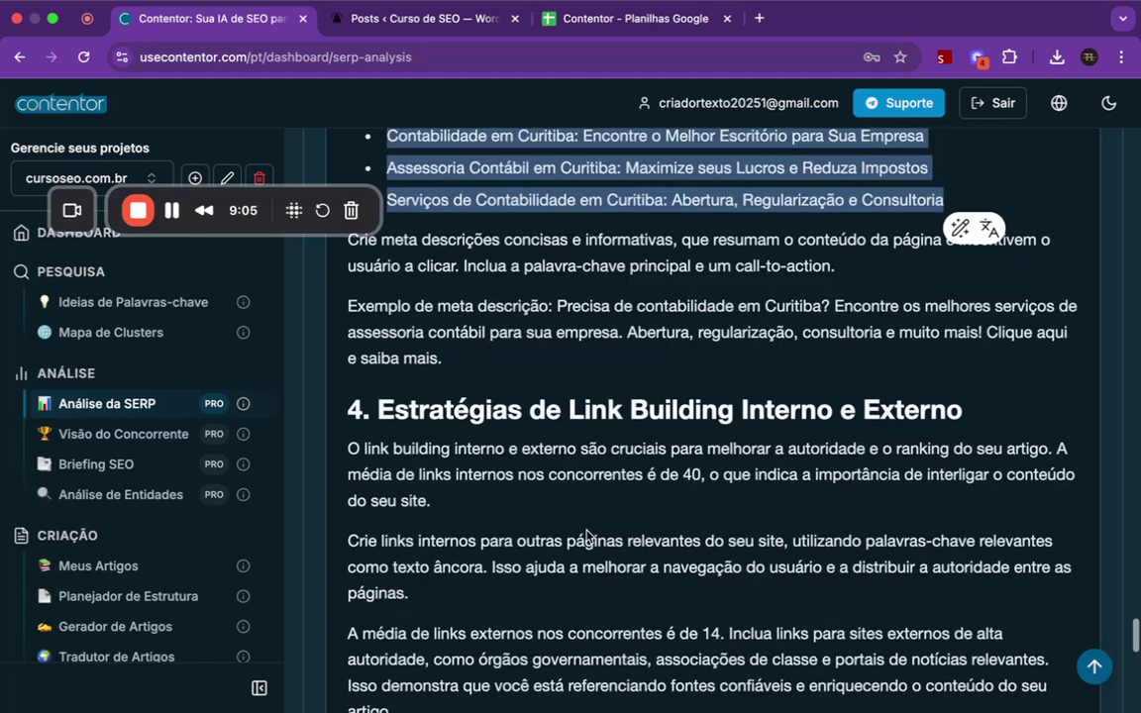
- Read the AI recommendations on internal and external link building strategies
scroll(587, 536, down, 1)
drag(378, 334, 551, 635)
click(610, 507)
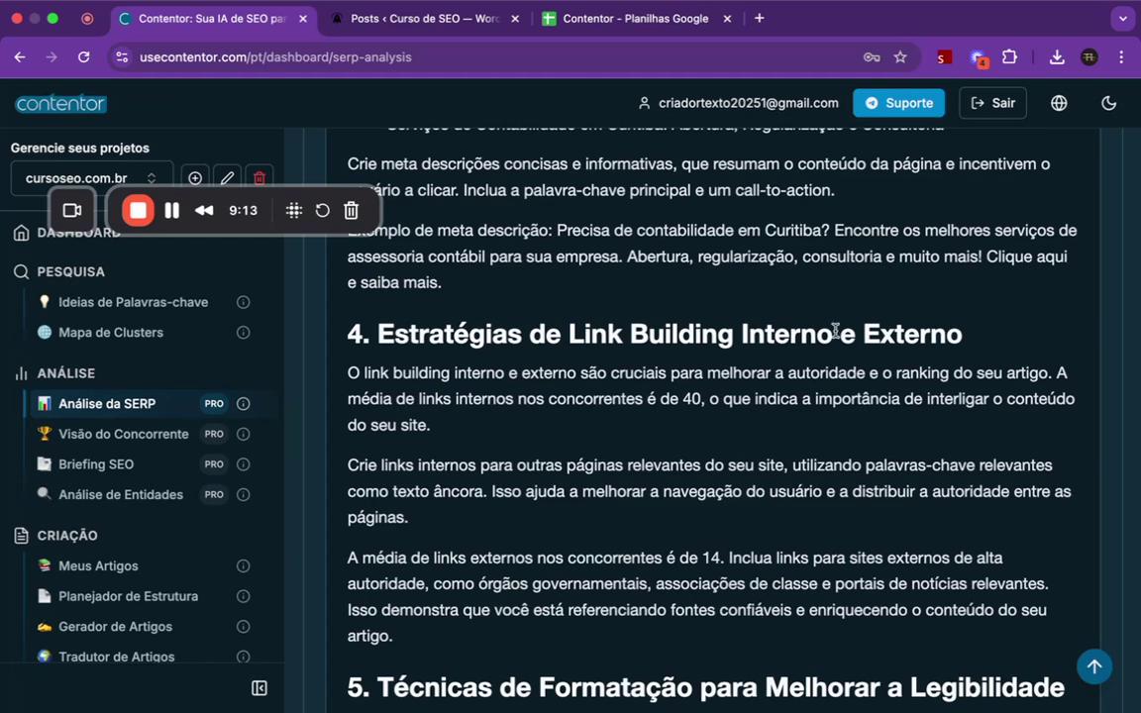
- Read the formatting advice for legibility and the suggestions for outperforming competitors through to the end of the report
scroll(831, 363, down, 5)
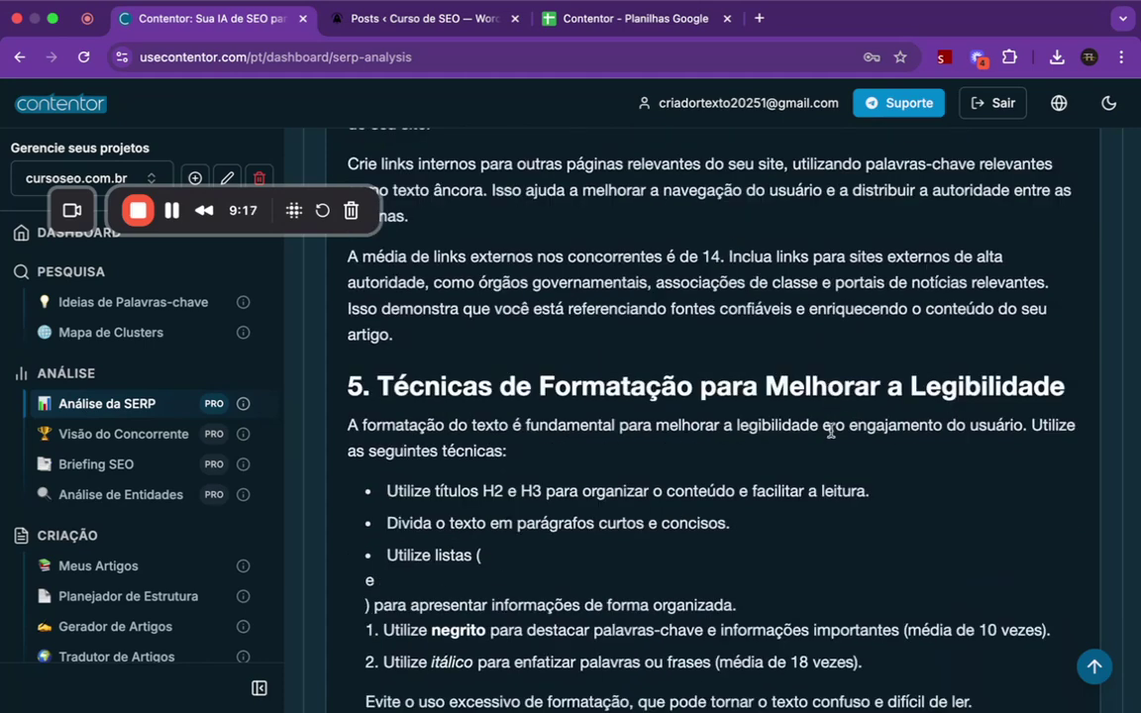
scroll(831, 432, down, 5)
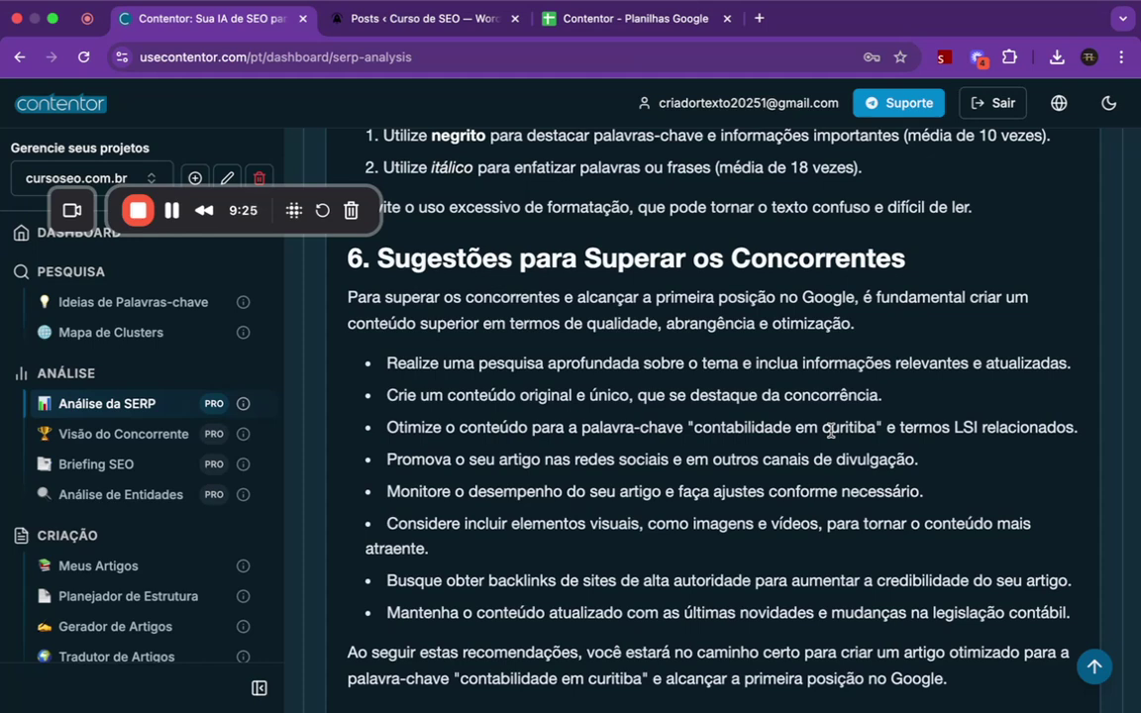
scroll(830, 432, down, 1)
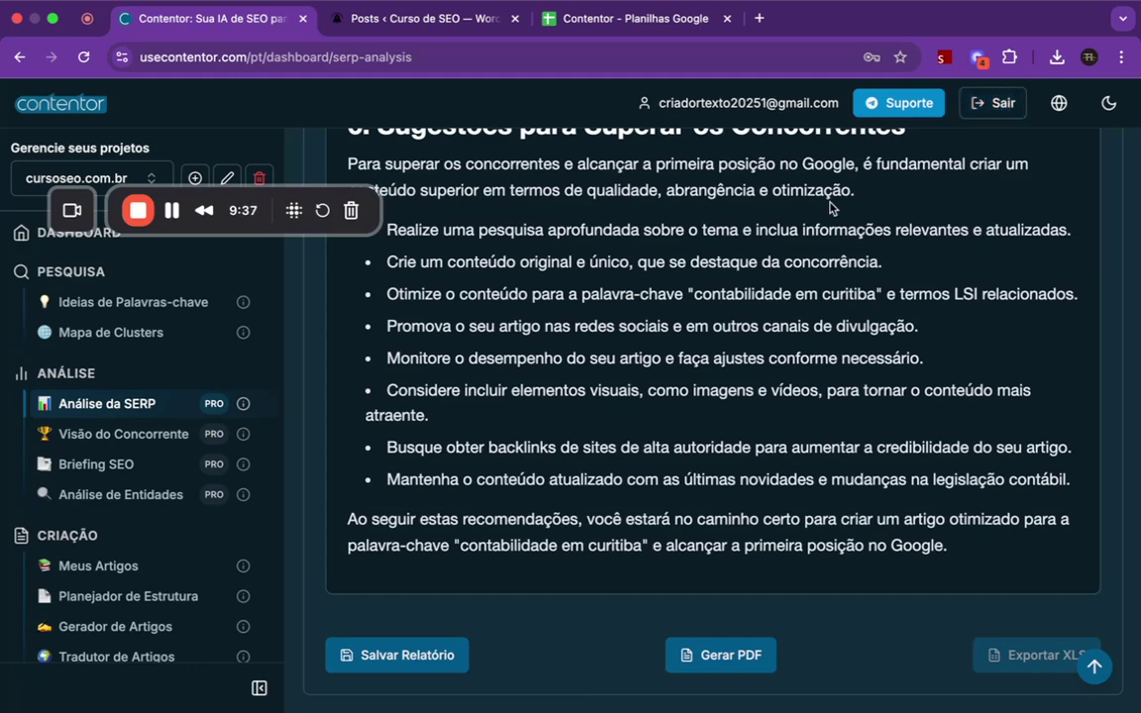
- Search Google for "contabilidade em curitiba" in a new browser tab
click(760, 19)
text(col)
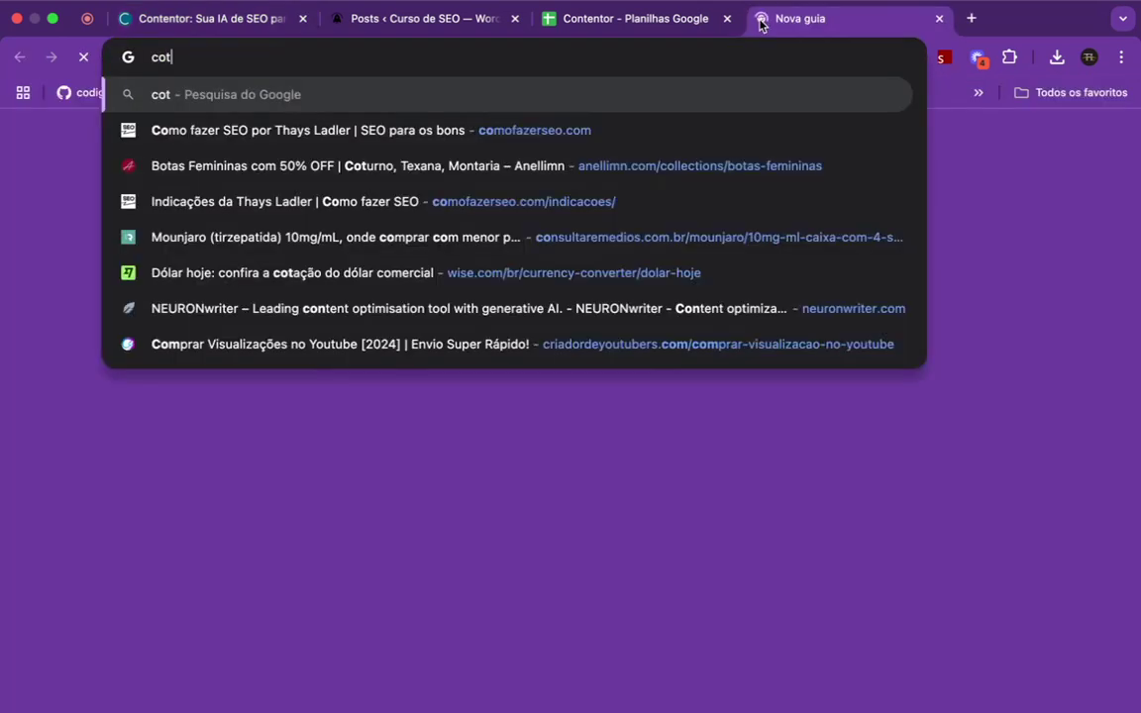
key(BackSpace)
key(BackSpace)
text(ntab)
key(BackSpace)
key(BackSpace)
key(BackSpace)
key(BackSpace)
key(BackSpace)
text(col)
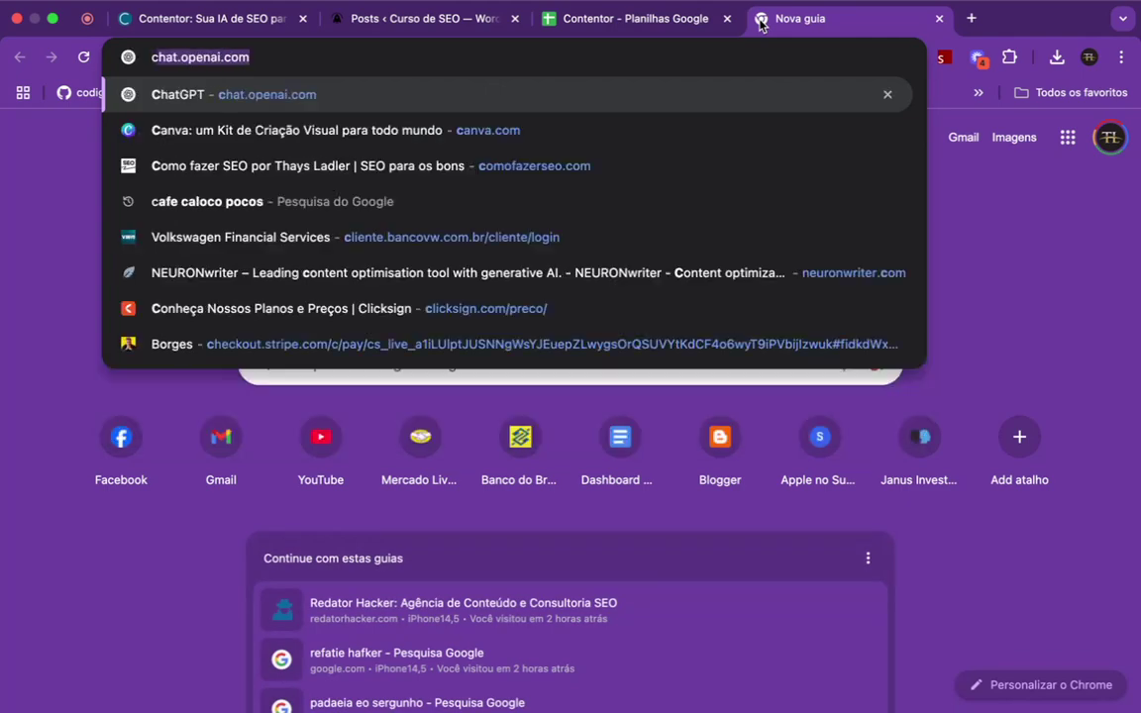
key(BackSpace)
text(ntabilidade me cur)
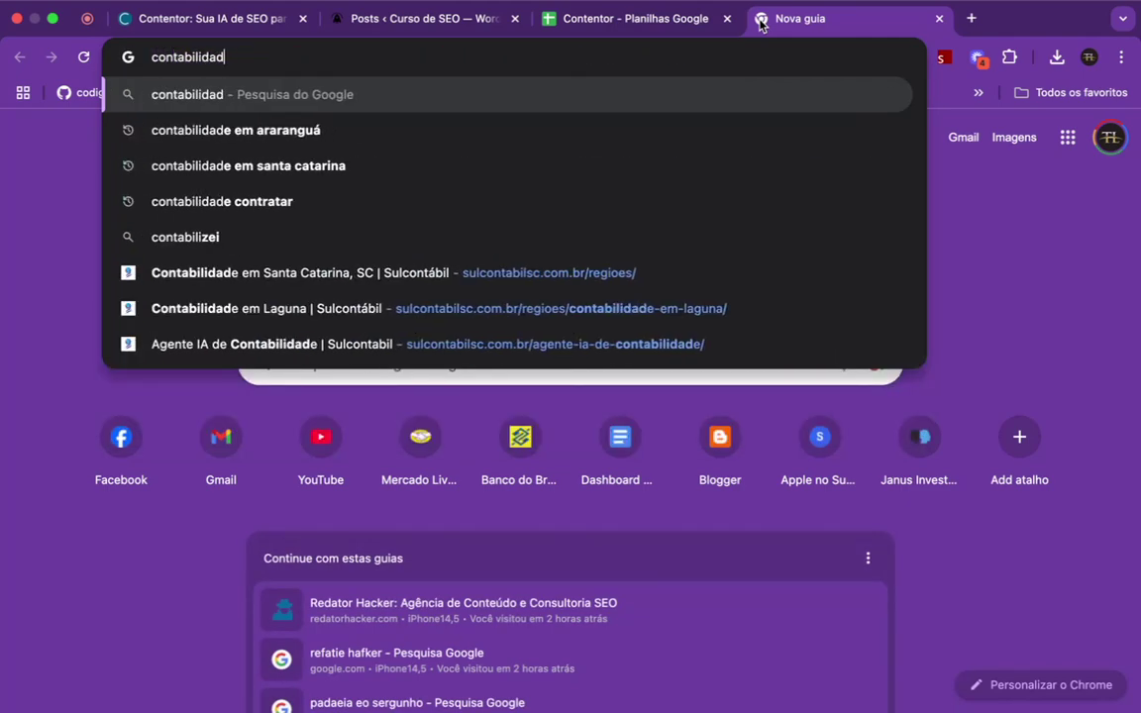
key(Down)
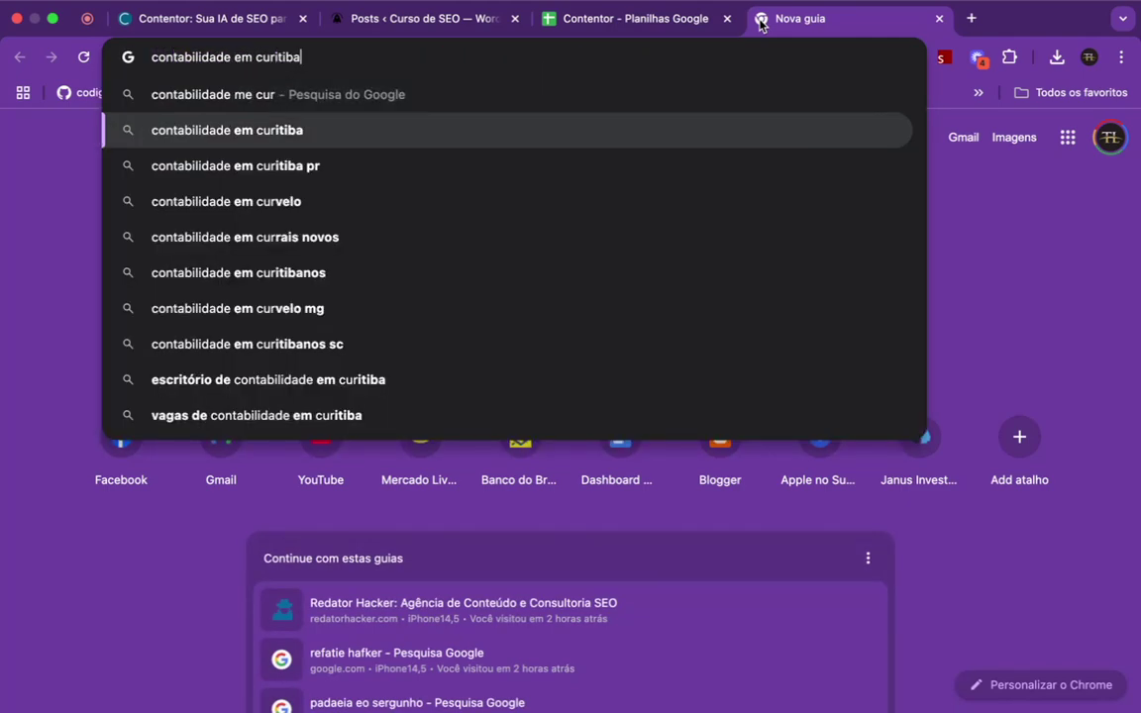
key(Return)
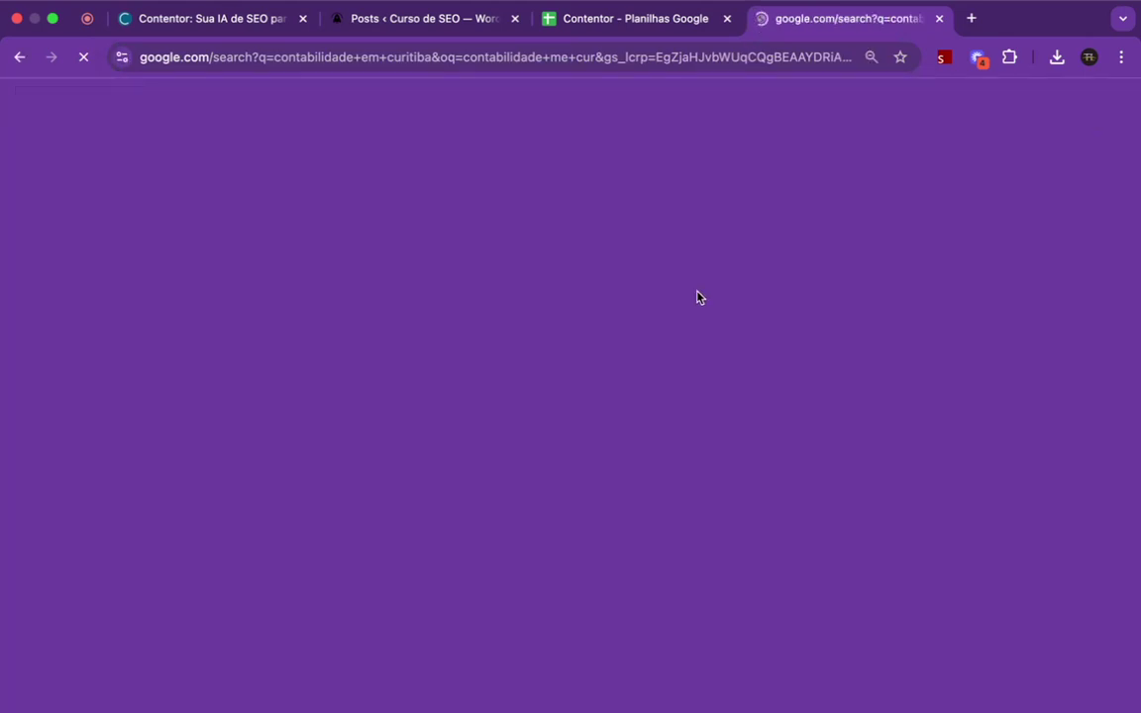
- Look through the Google organic results for the accounting keyword and examine which sites rank
scroll(388, 497, down, 5)
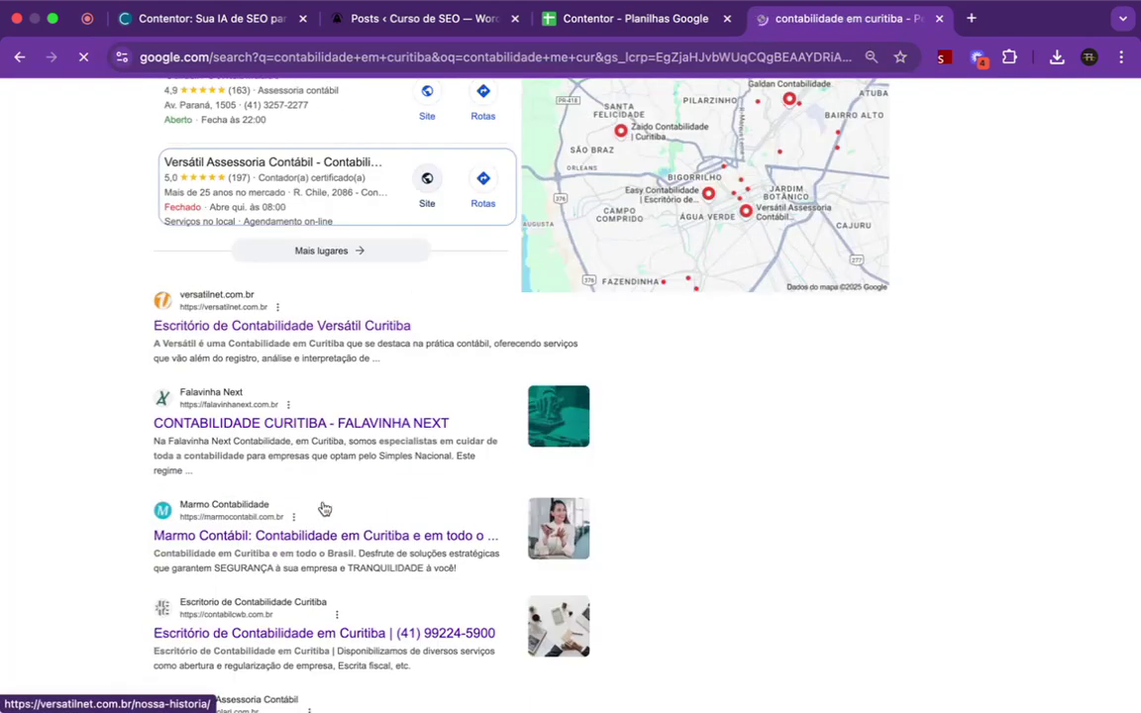
scroll(298, 416, down, 6)
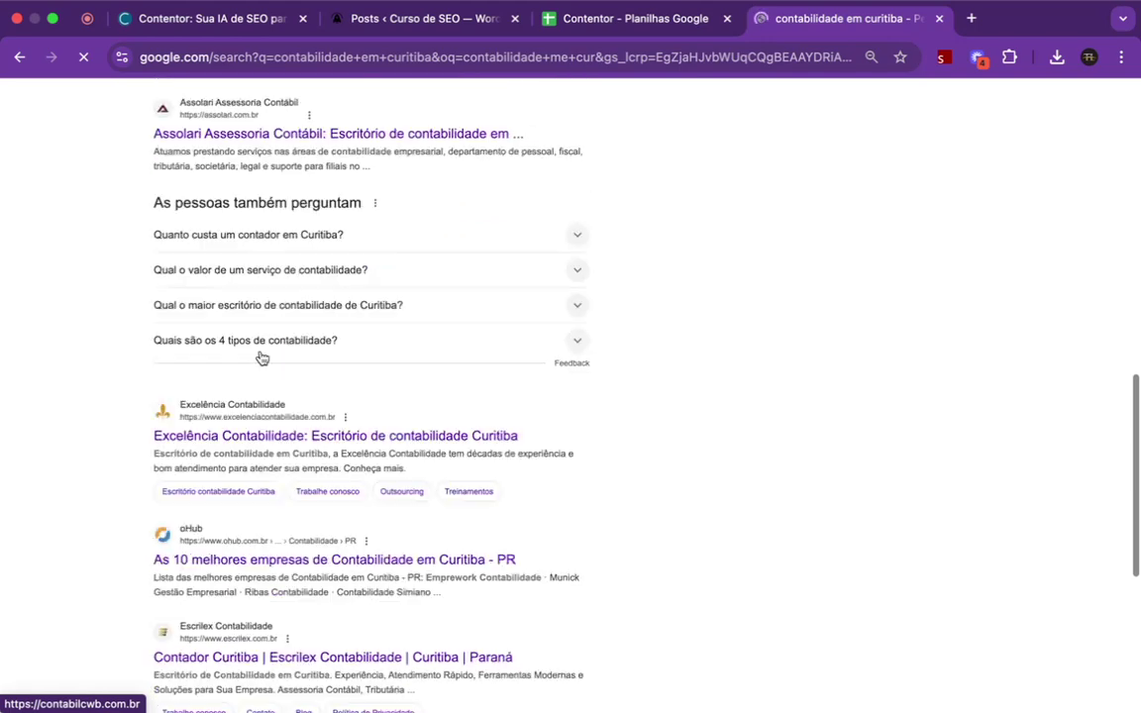
scroll(247, 367, down, 5)
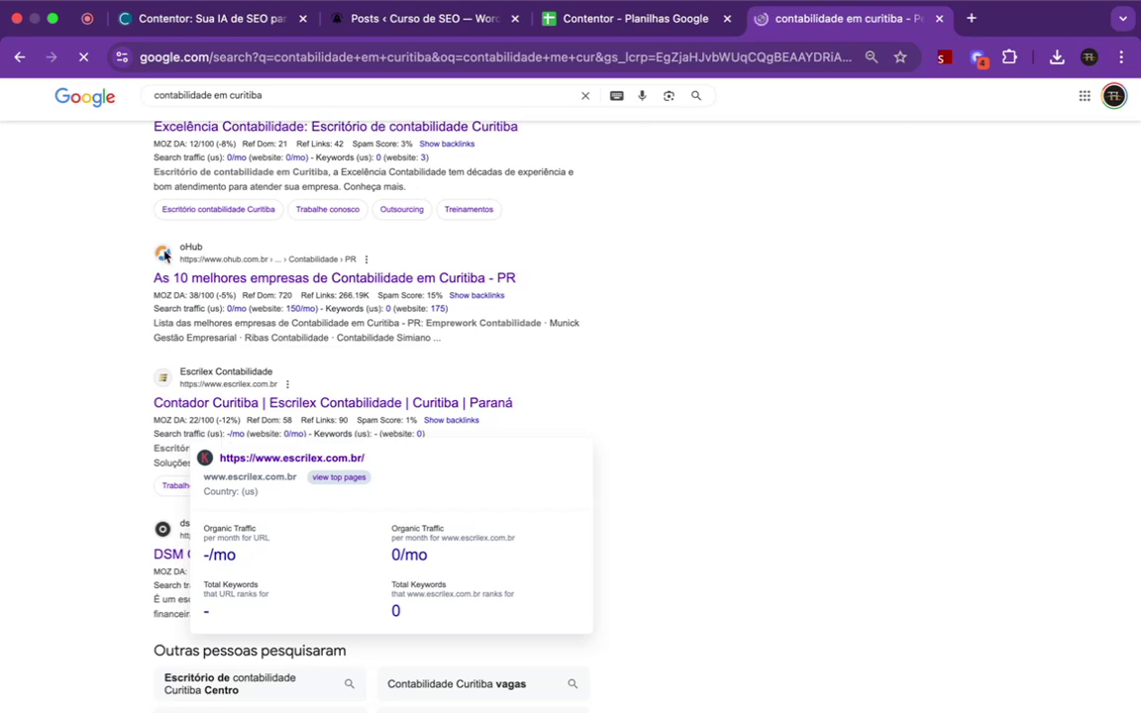
- Return to the Contentor SERP analysis report and generate a PDF of it
click(210, 20)
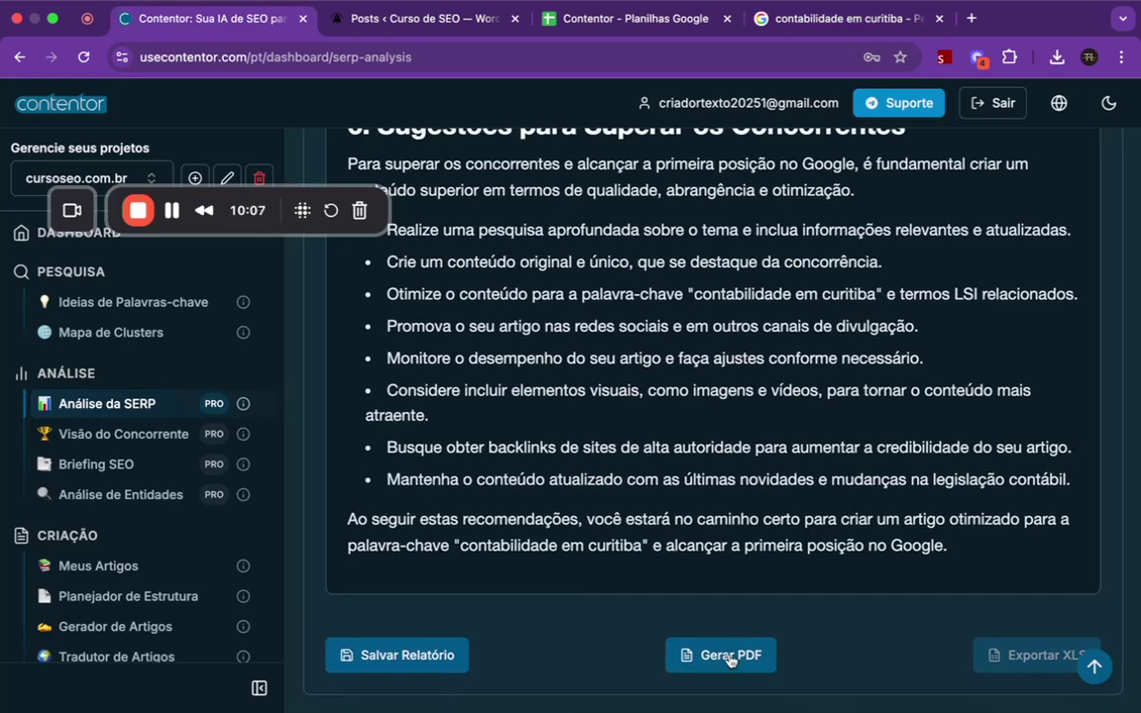
click(730, 656)
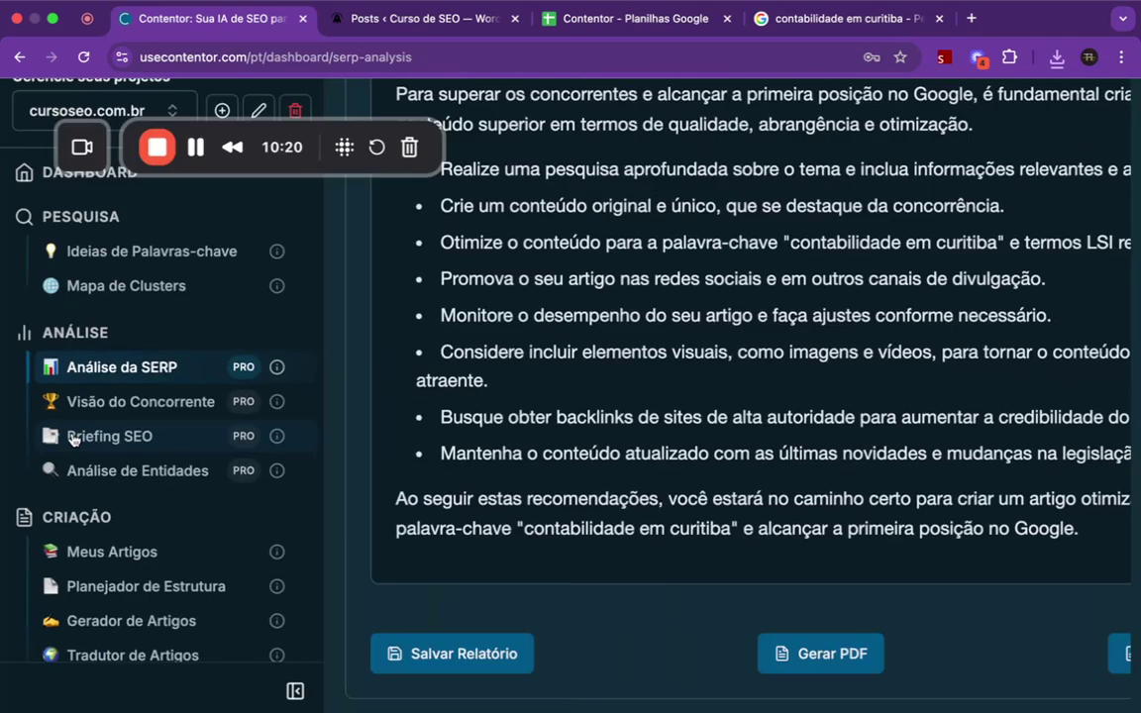
- Go back over the AI recommendations, highlight their text from the heading to the final paragraph, and clear the selection
scroll(525, 460, up, 10)
scroll(520, 454, up, 15)
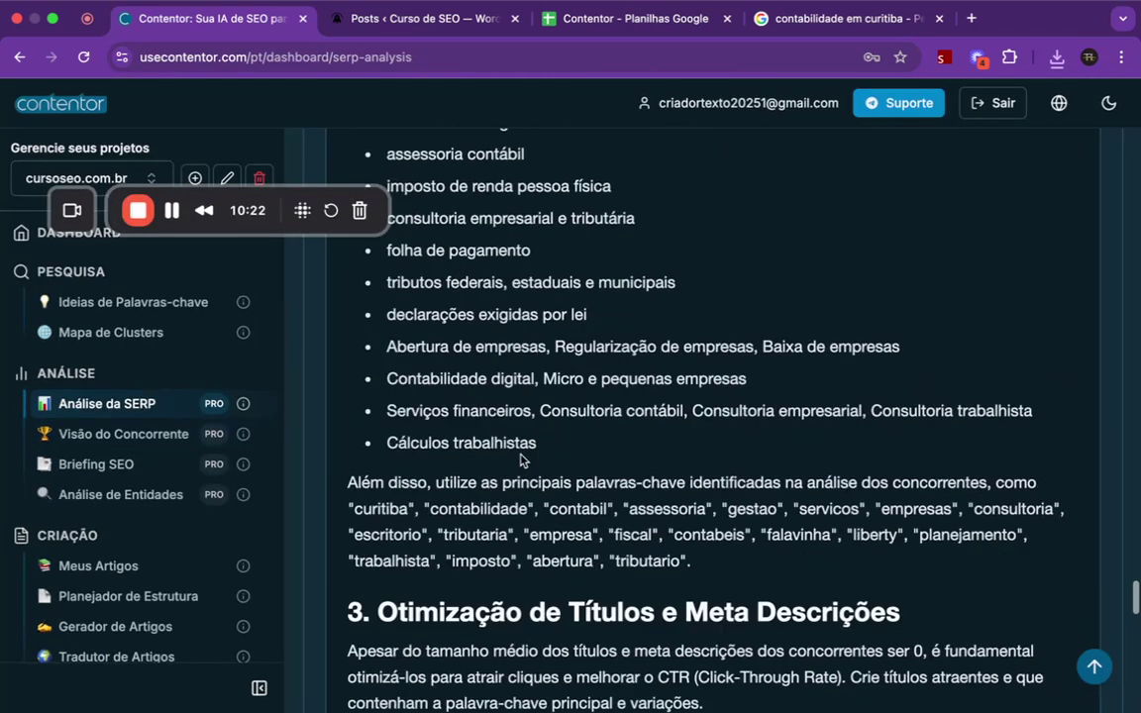
scroll(516, 431, down, 5)
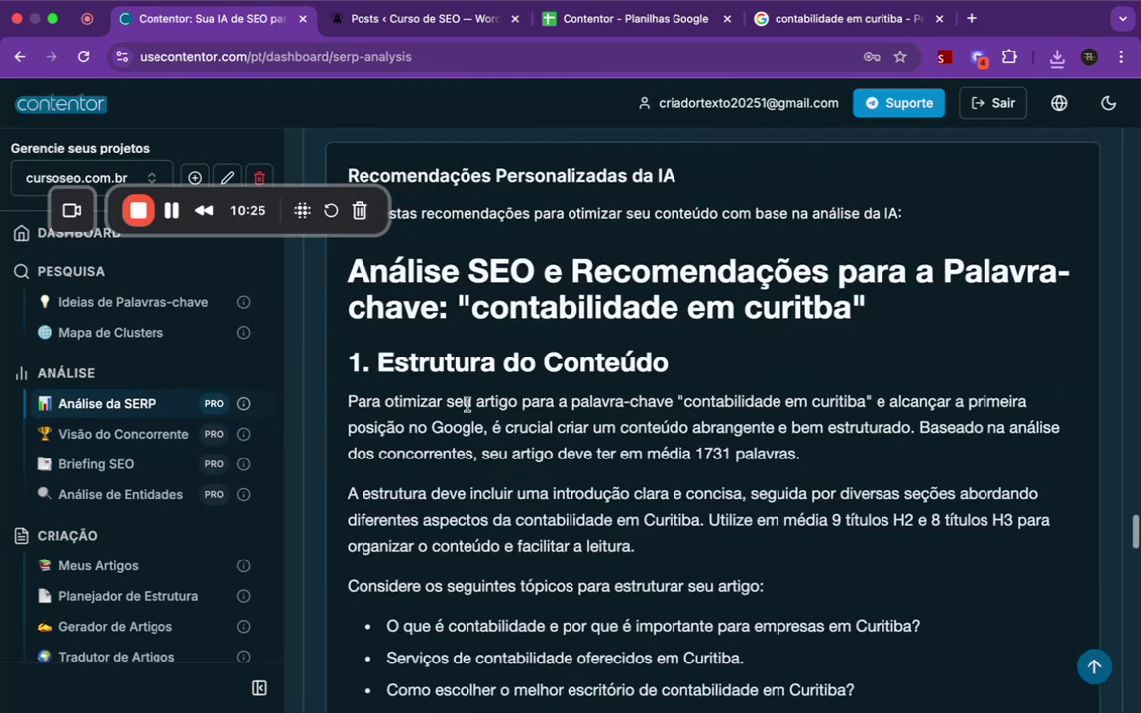
scroll(446, 298, up, 1)
drag(345, 251, 1060, 575)
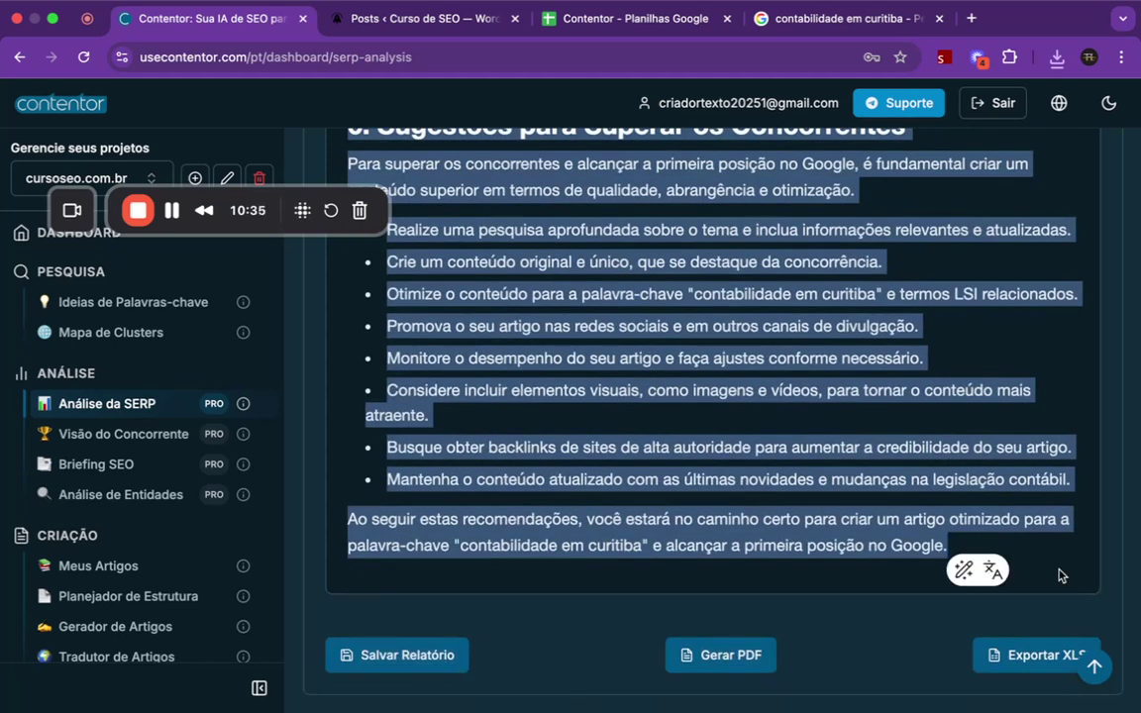
click(1057, 569)
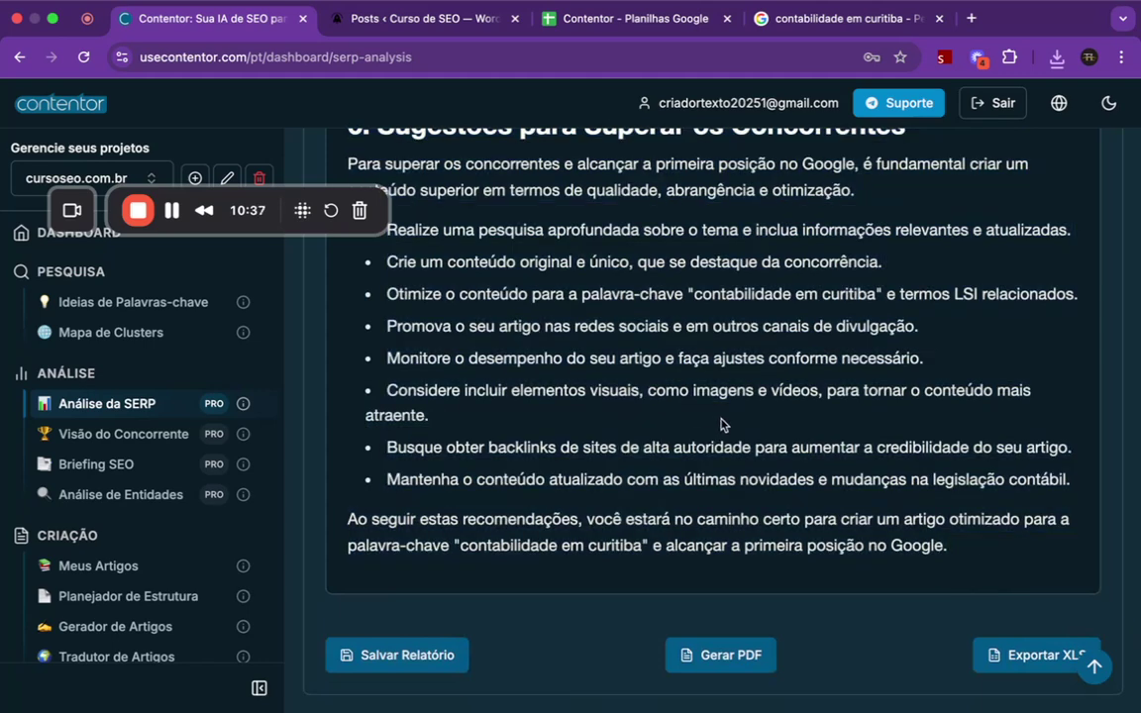
- Open the downloaded SERP report PDF for the accounting keyword and skim through its pages
click(1057, 59)
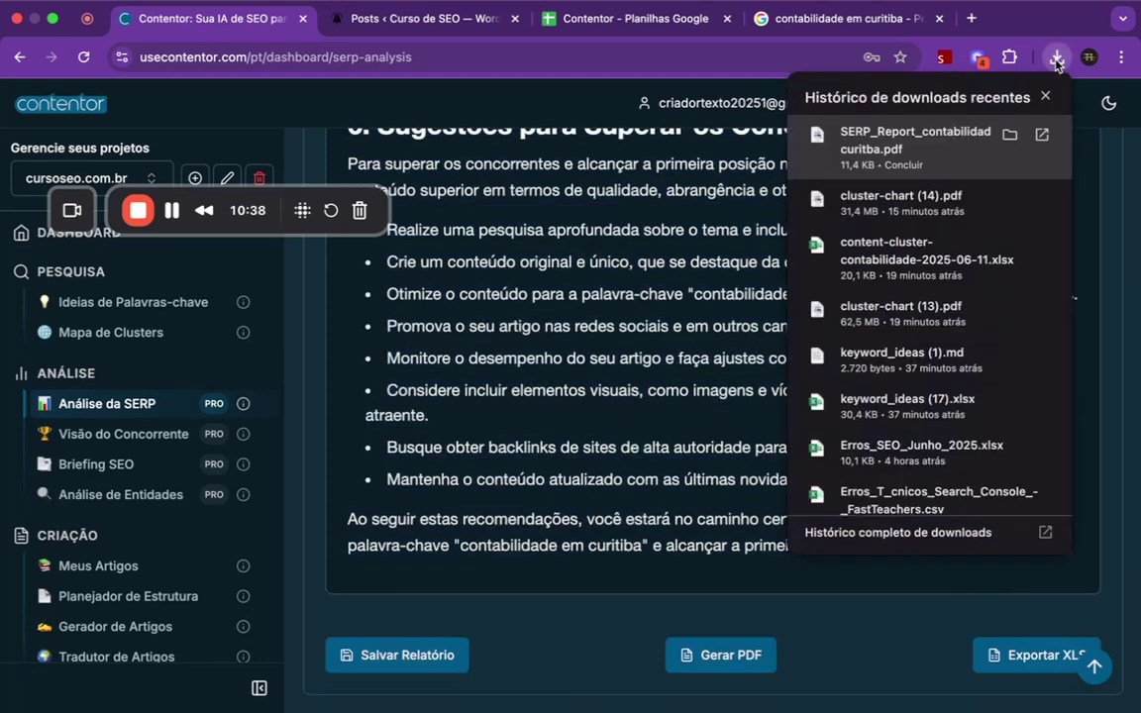
click(942, 149)
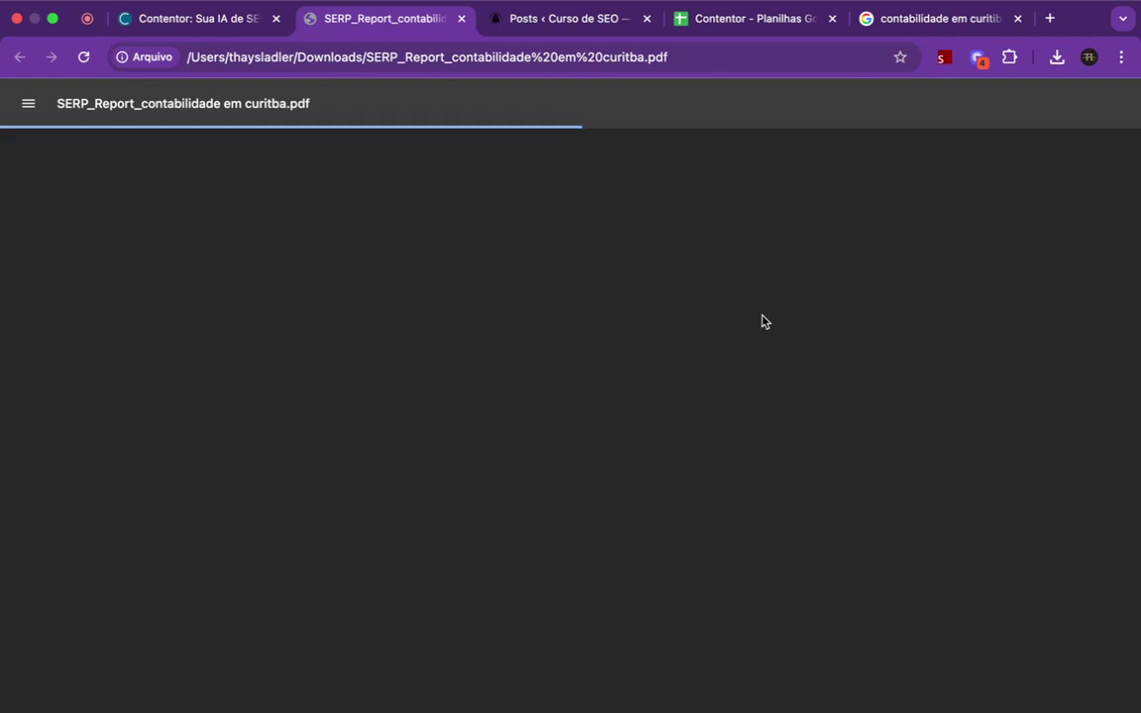
scroll(492, 428, down, 5)
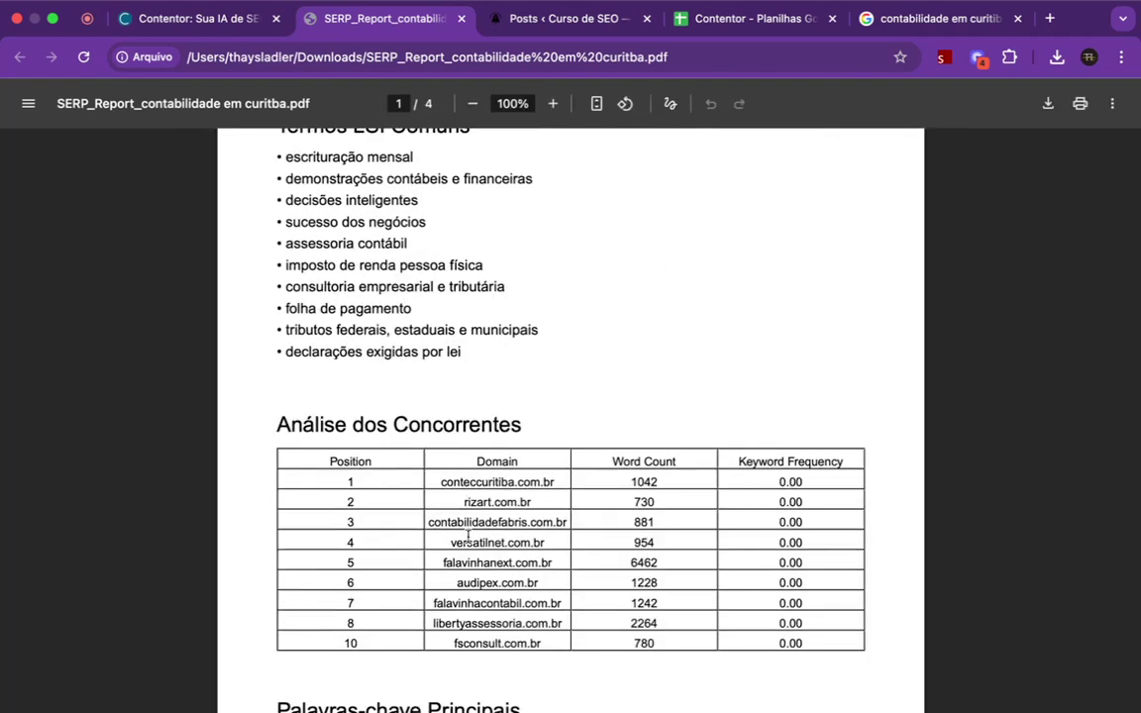
scroll(469, 537, down, 3)
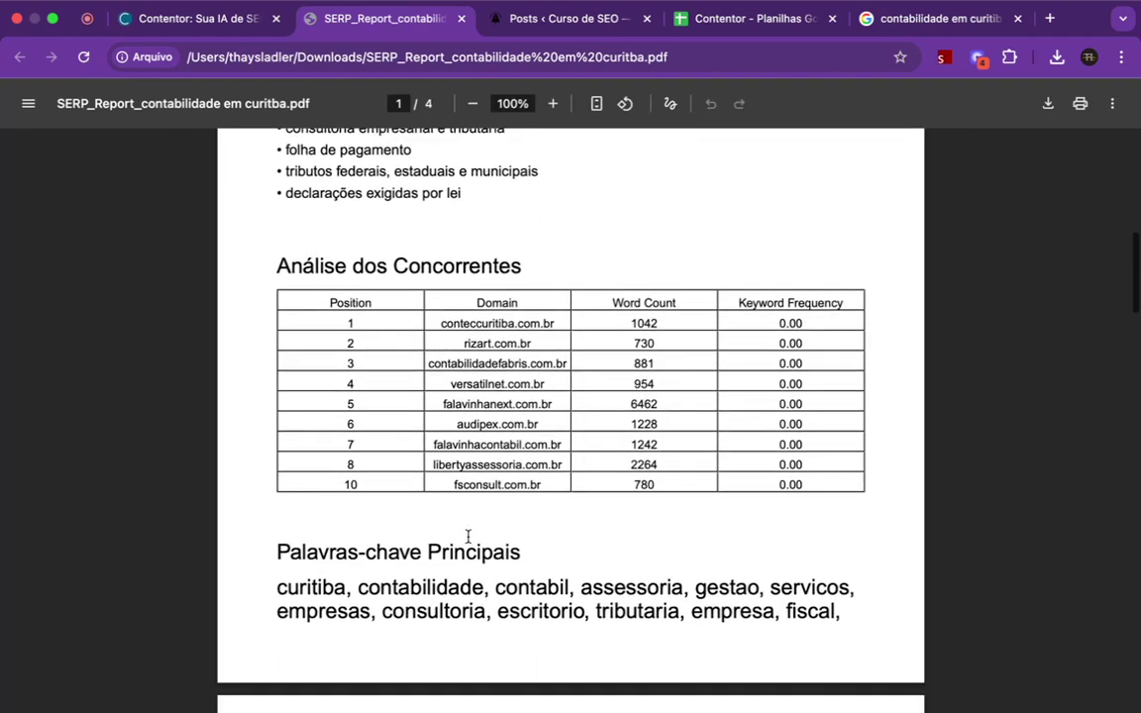
scroll(469, 536, down, 15)
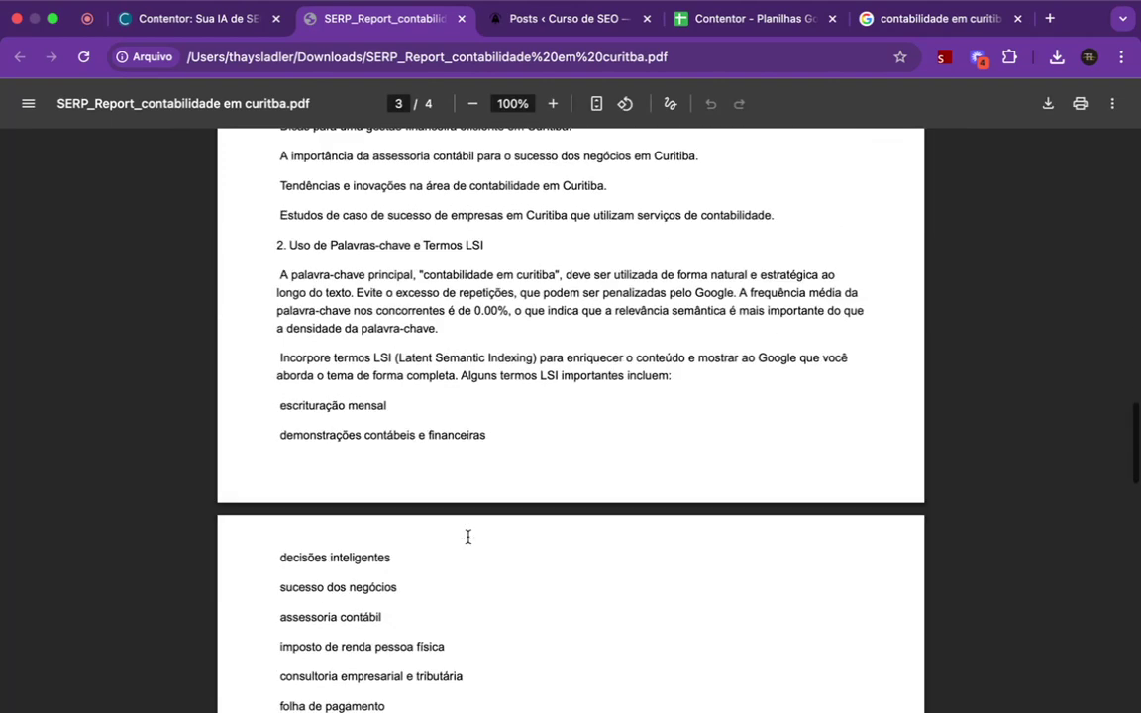
scroll(469, 536, down, 3)
scroll(469, 536, up, 20)
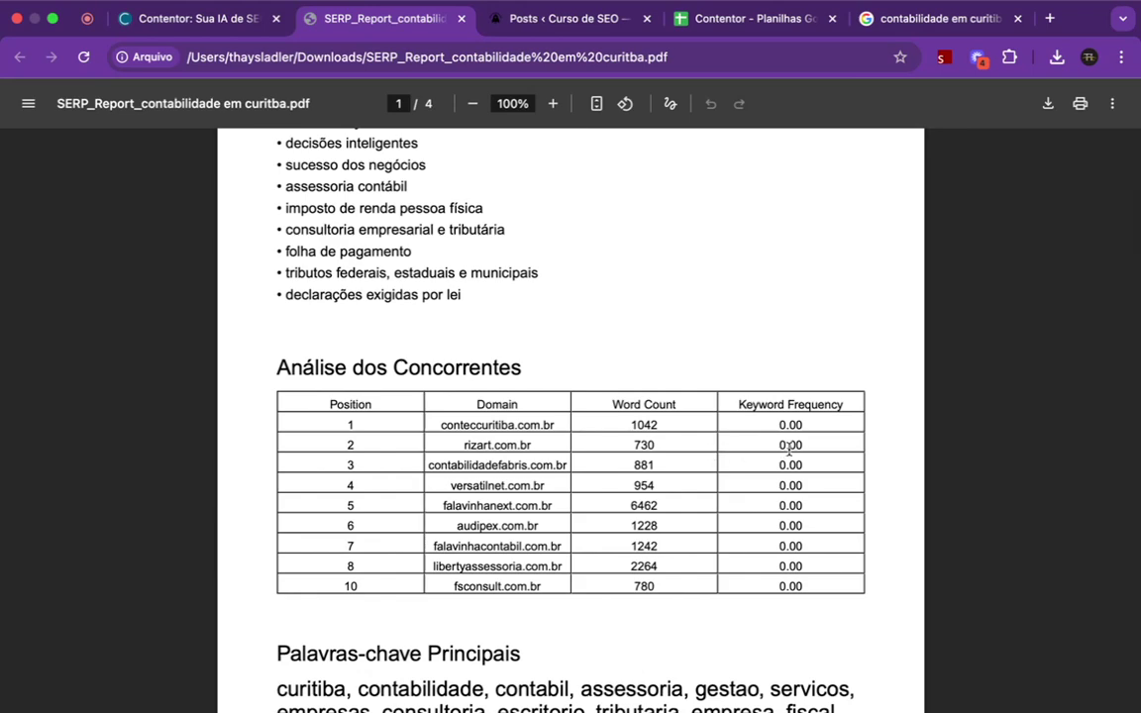
- Examine the keyword frequency and word count columns of the "Análise dos Concorrentes" table up close
ctrl+scroll(790, 443, up, 5)
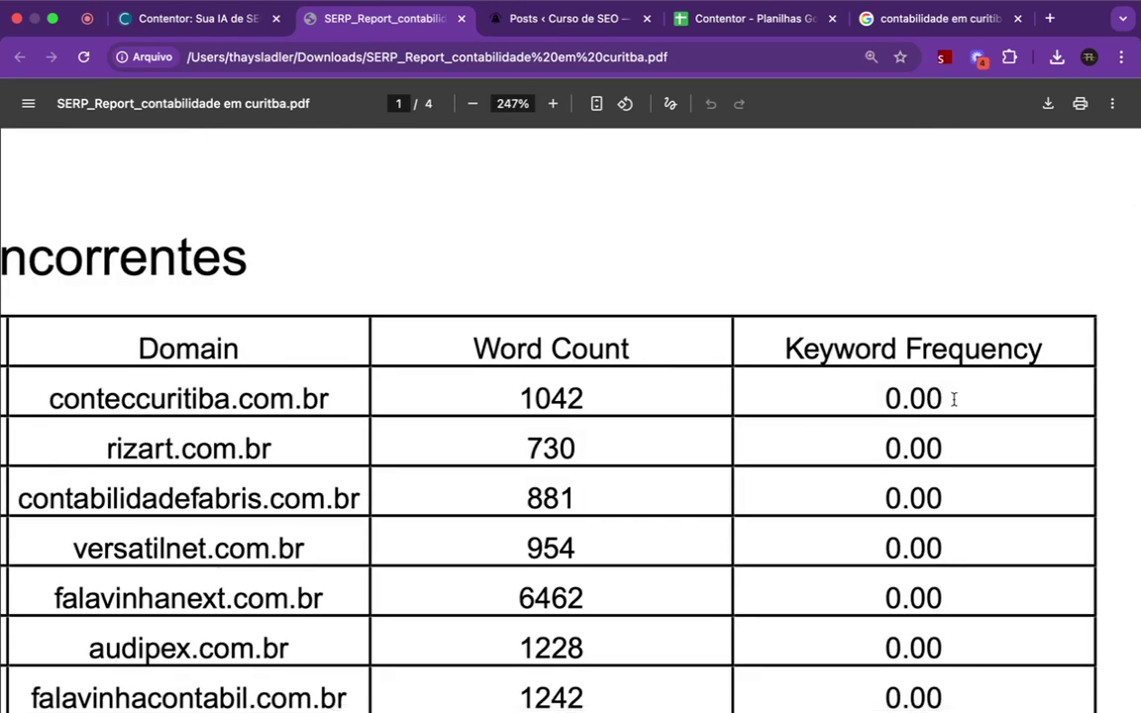
drag(955, 400, 837, 400)
ctrl+scroll(712, 522, down, 6)
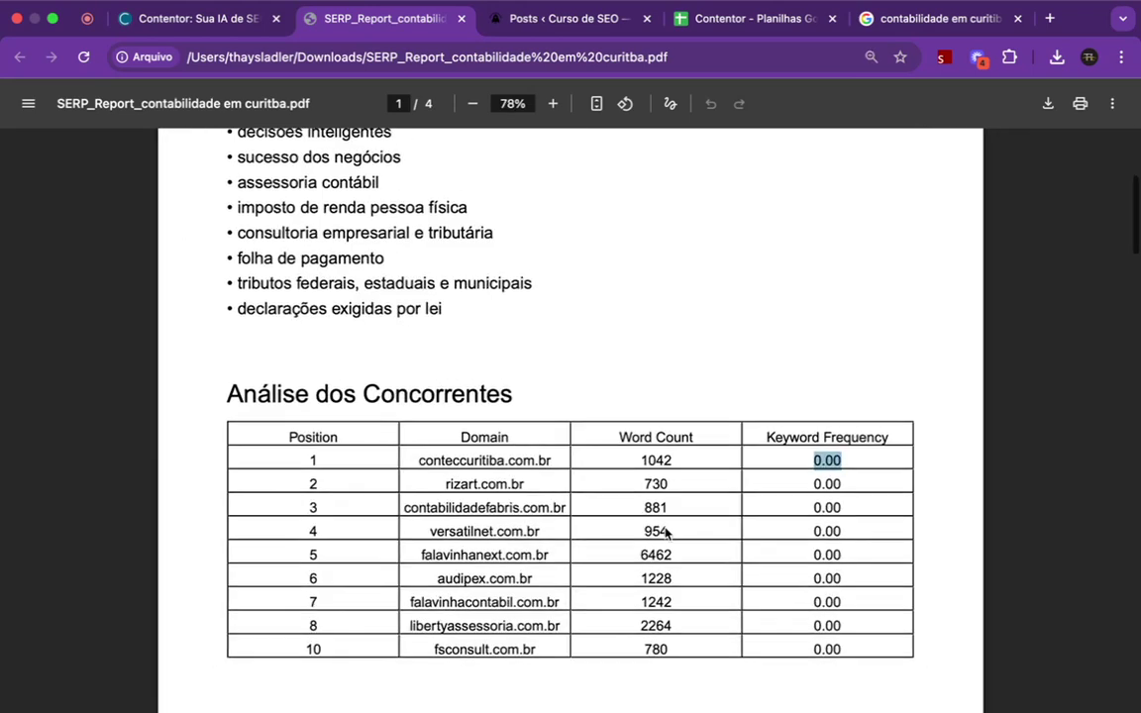
ctrl+scroll(492, 554, up, 4)
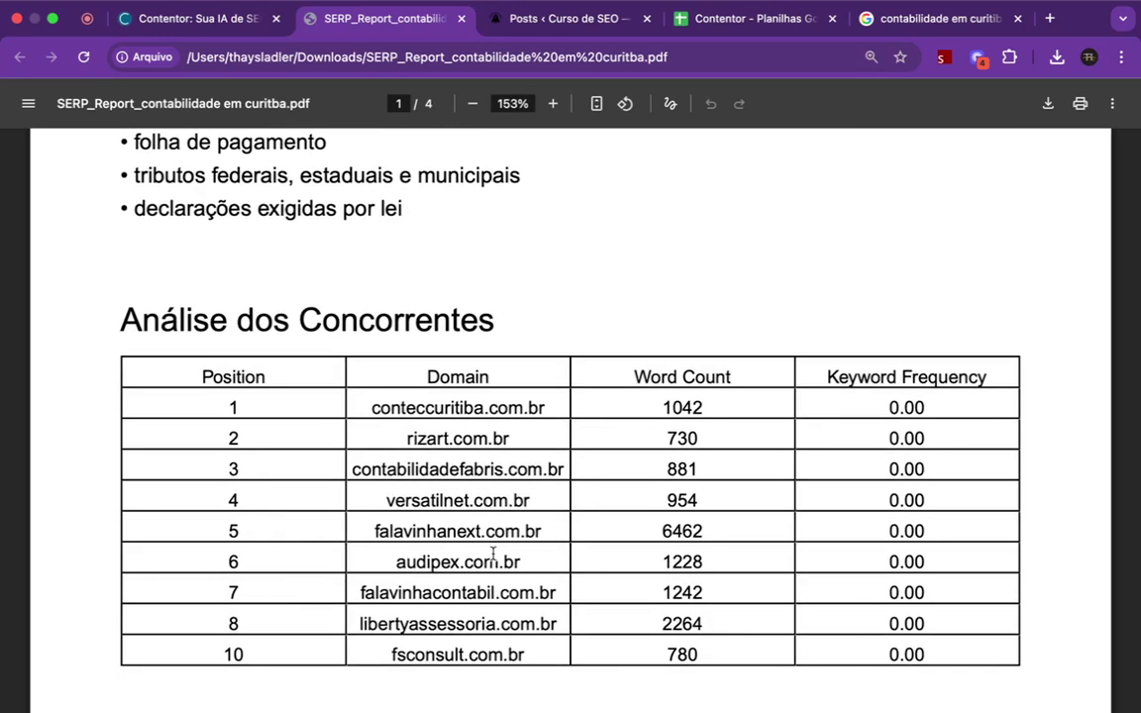
- Read the PDF's main keywords and the AI recommendations on content structure and suggested article topics
scroll(492, 554, down, 10)
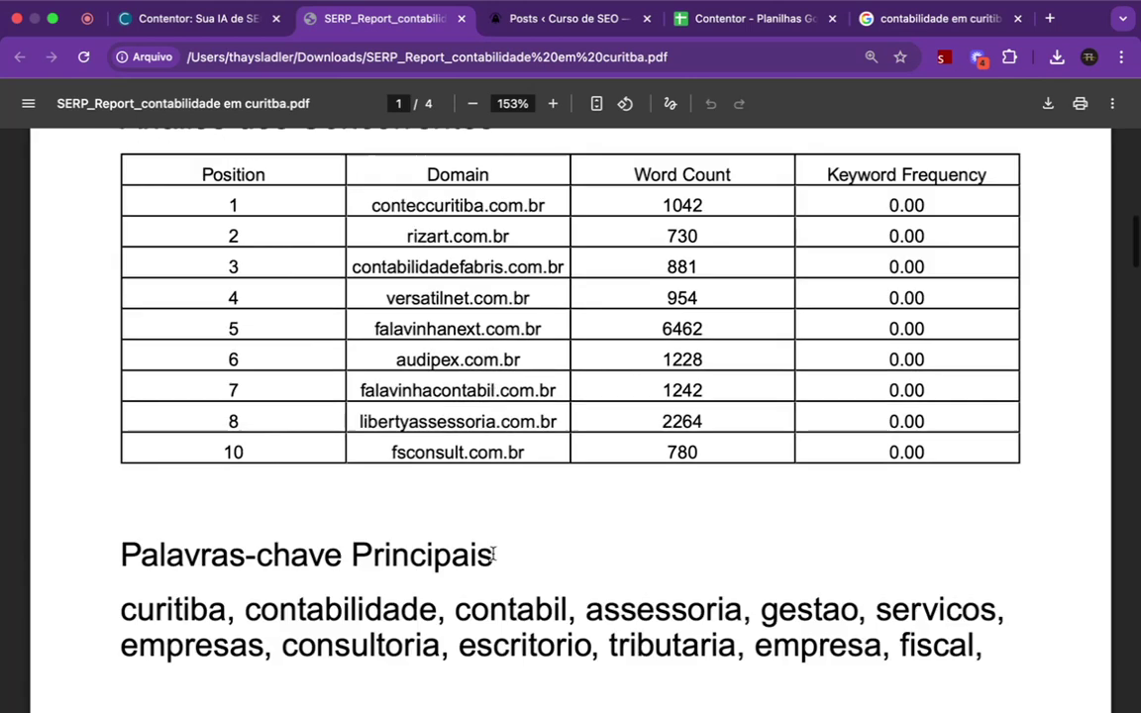
ctrl+scroll(493, 555, down, 3)
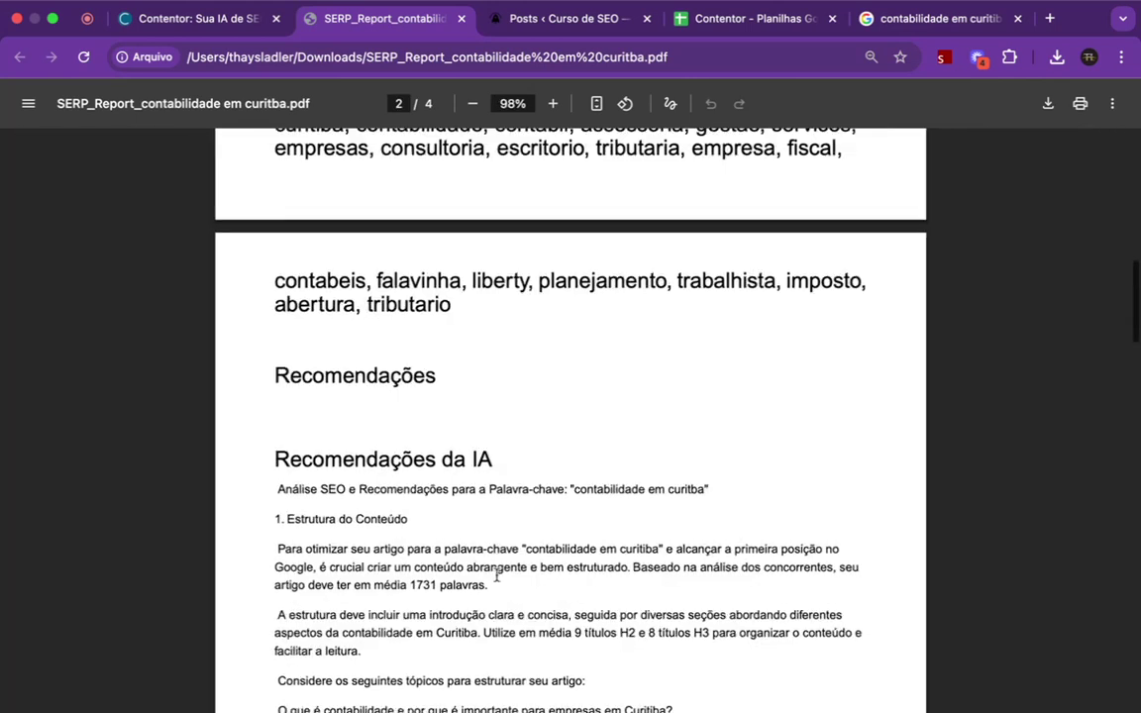
scroll(495, 565, down, 2)
scroll(496, 575, down, 1)
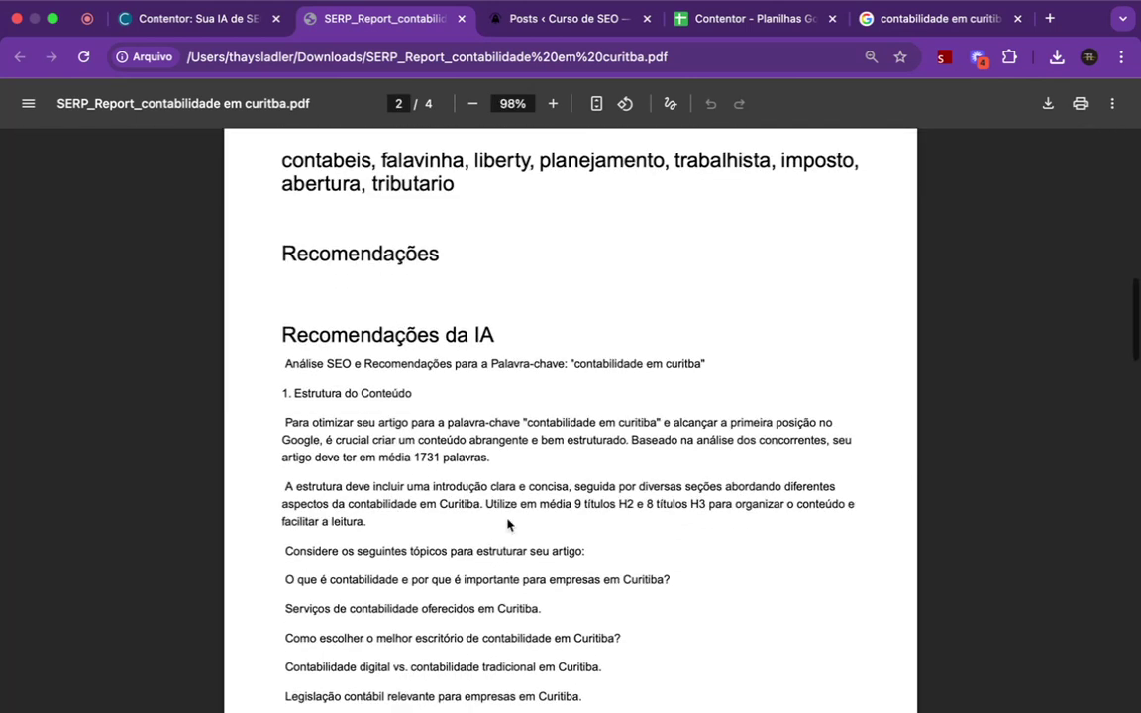
scroll(554, 470, down, 3)
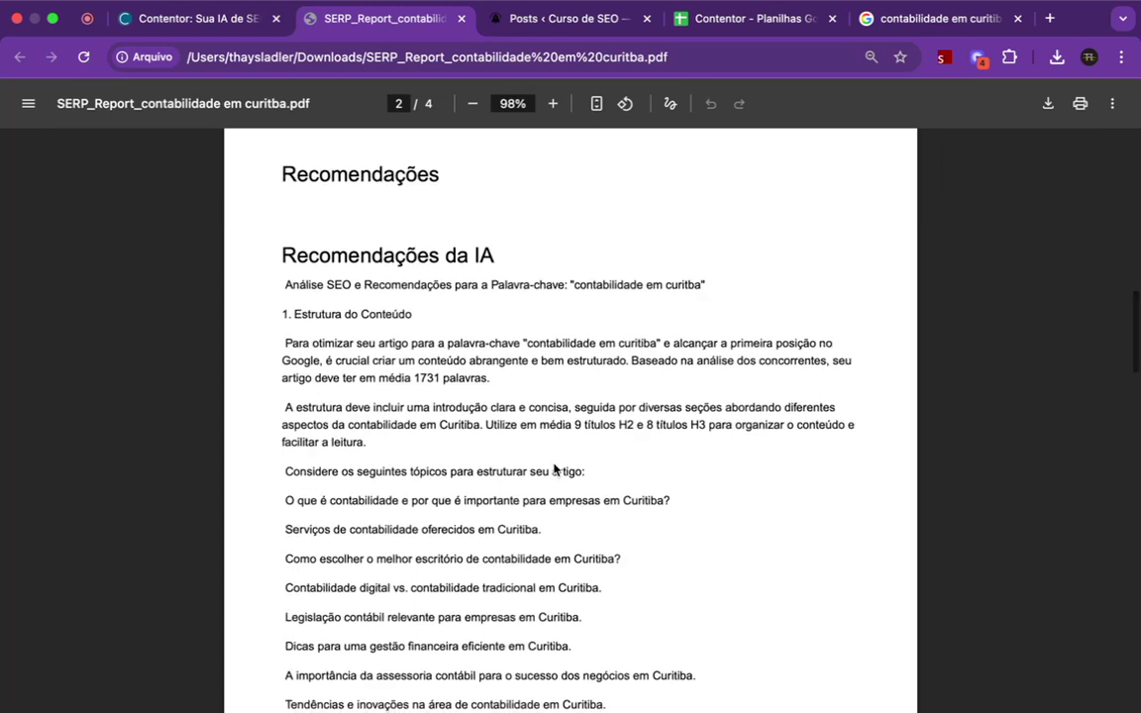